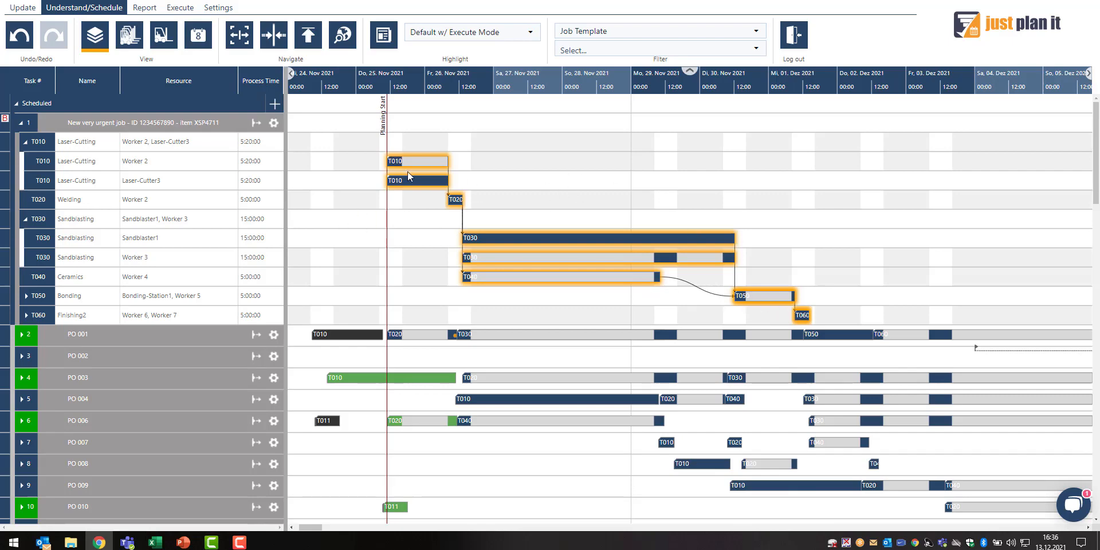
# Scroll and zoom through the job Gantt chart to examine the scheduled jobs and their tasks
pyautogui.scroll(-5, 351, 320)
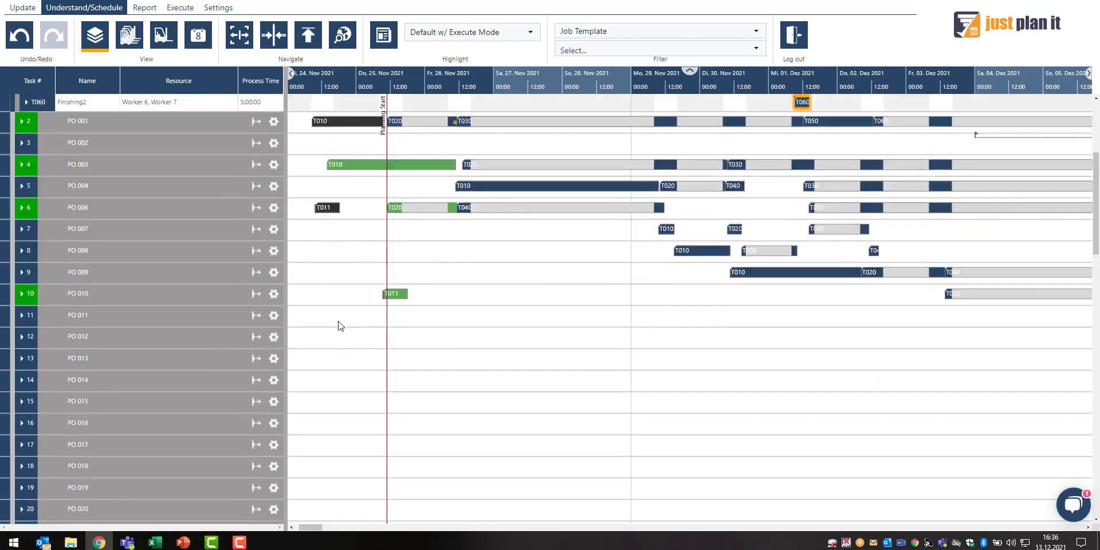
pyautogui.scroll(-2, 351, 320)
pyautogui.scroll(-2, 556, 78)
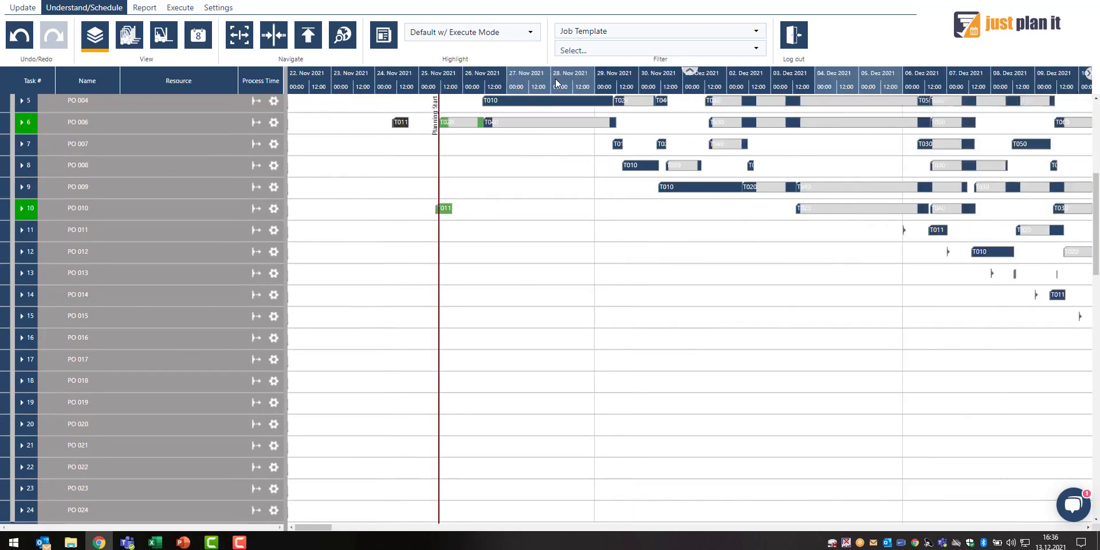
pyautogui.scroll(-3, 556, 78)
pyautogui.scroll(-3, 900, 287)
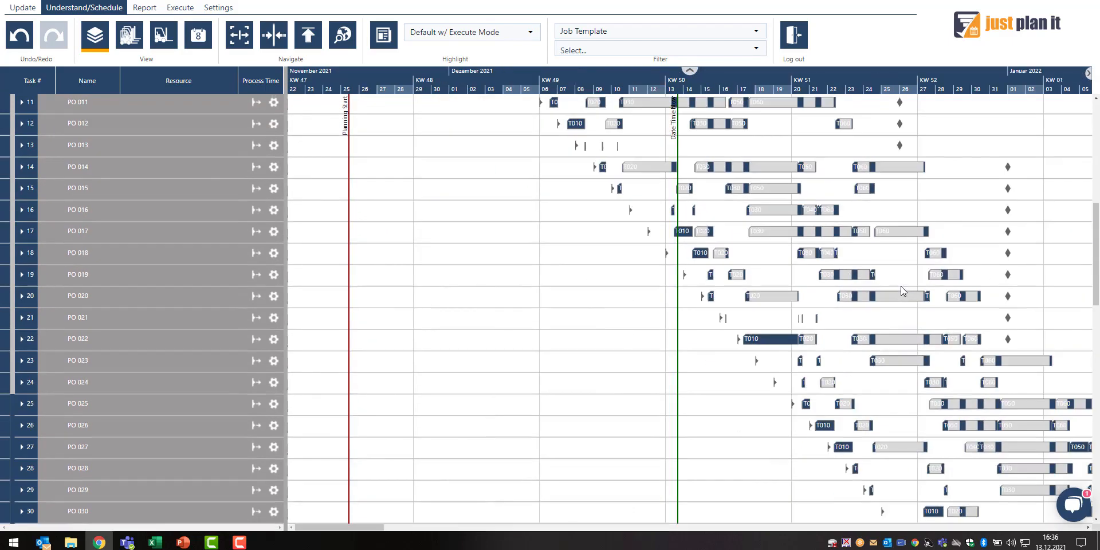
pyautogui.scroll(-1, 897, 288)
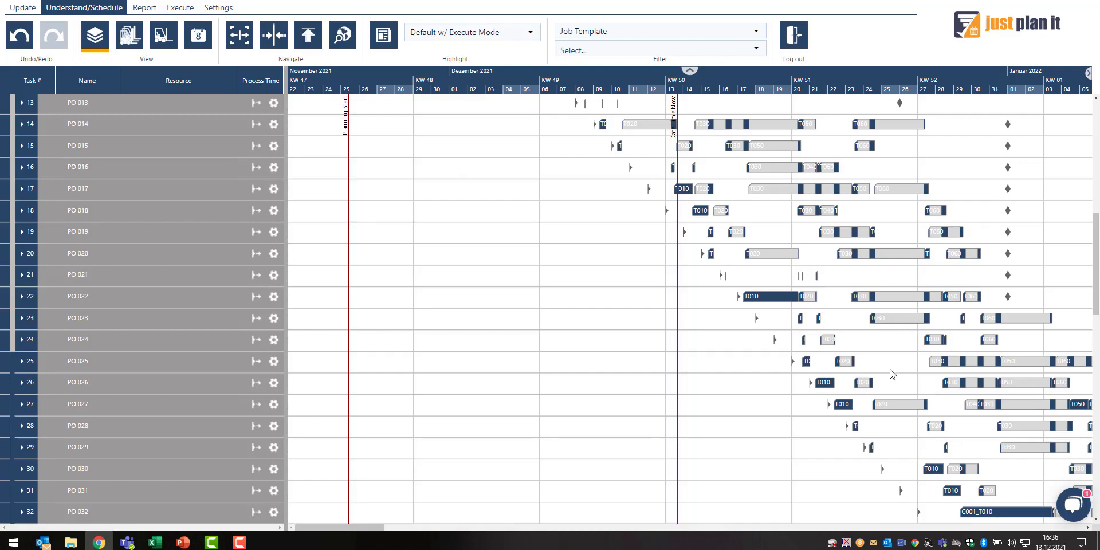
pyautogui.scroll(10, 413, 240)
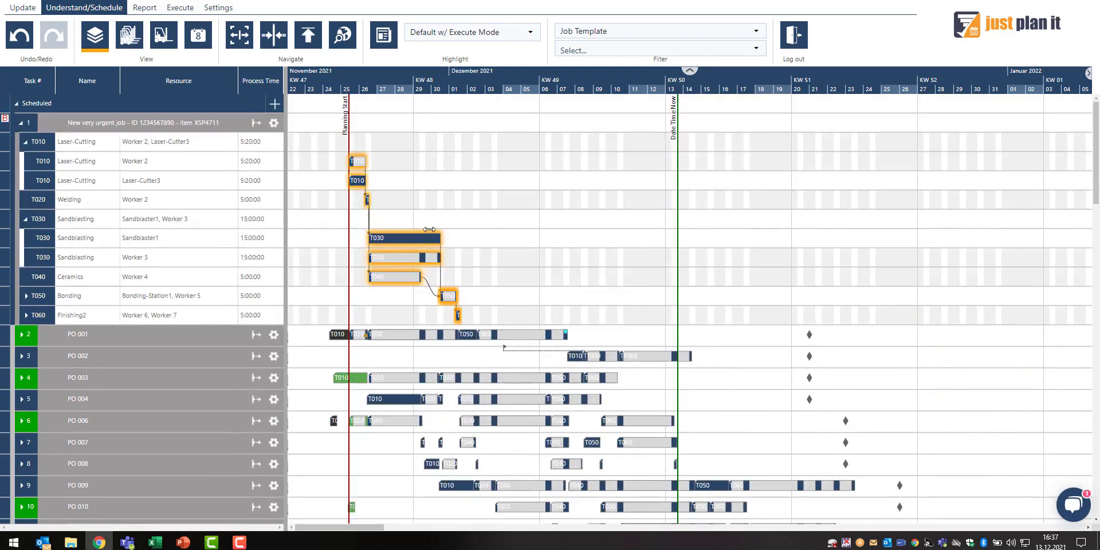
pyautogui.scroll(3, 376, 80)
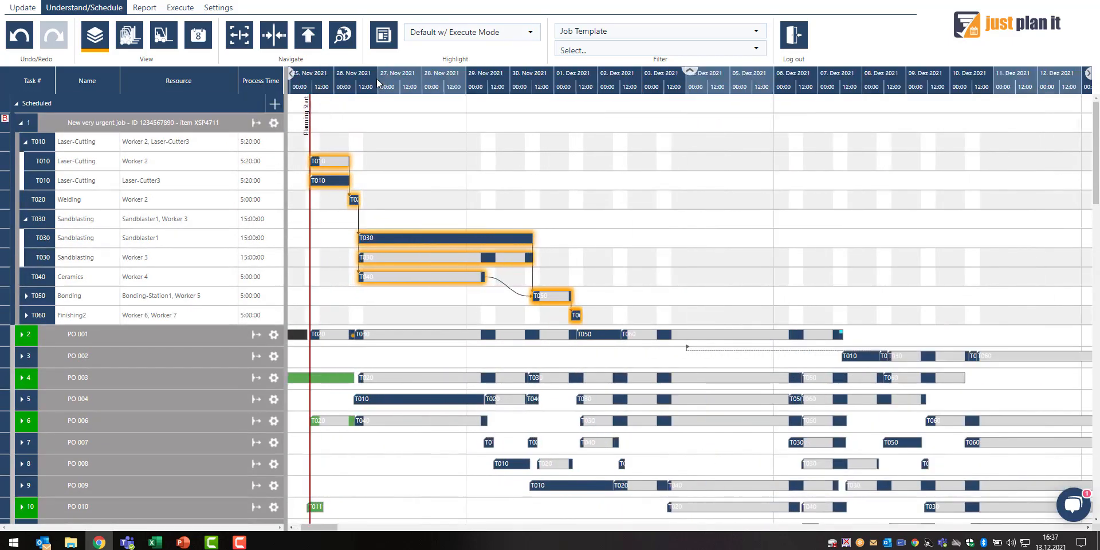
pyautogui.scroll(1, 376, 81)
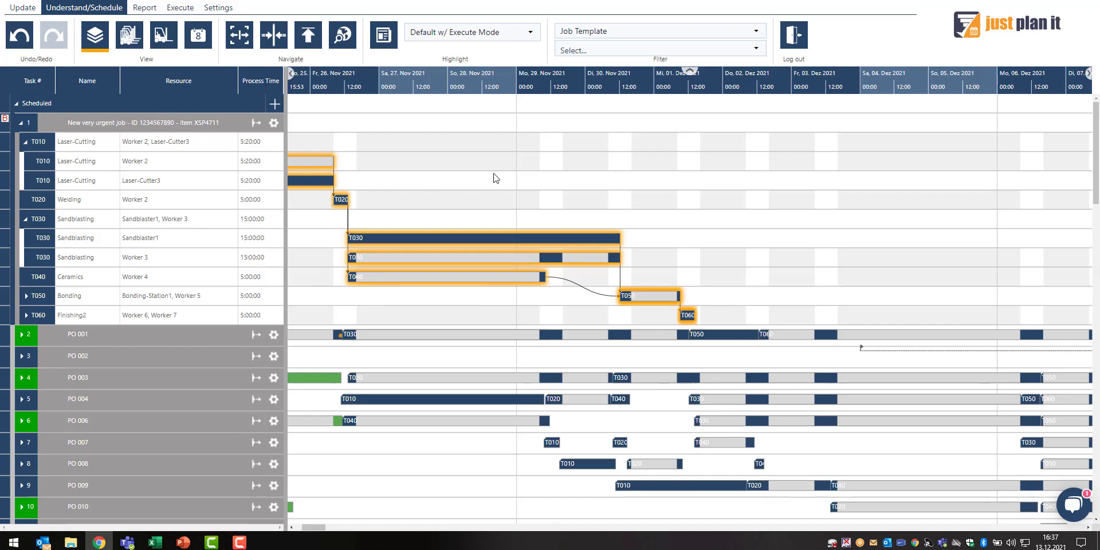
pyautogui.scroll(-1, 496, 178)
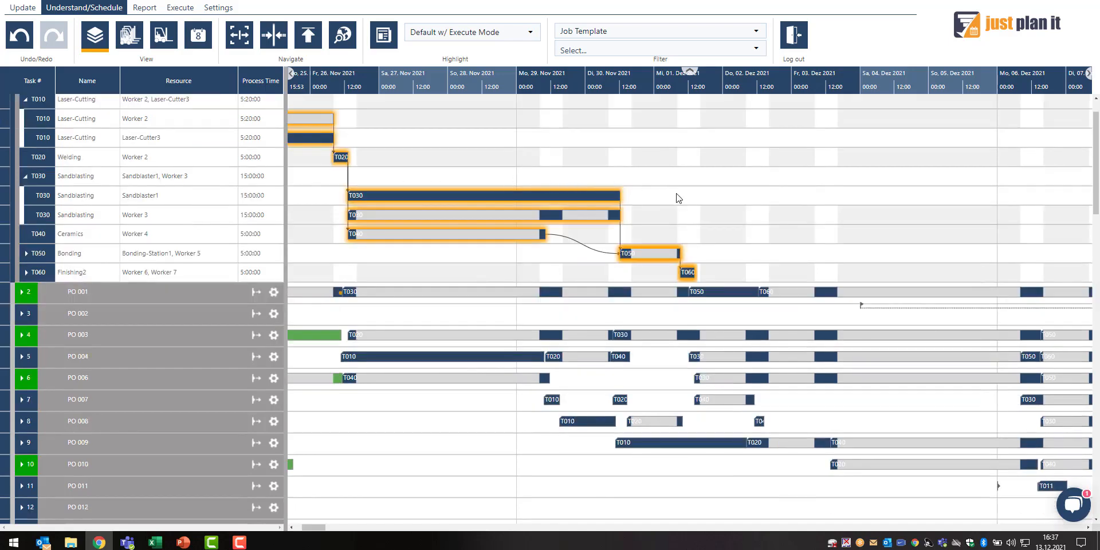
pyautogui.scroll(1, 496, 147)
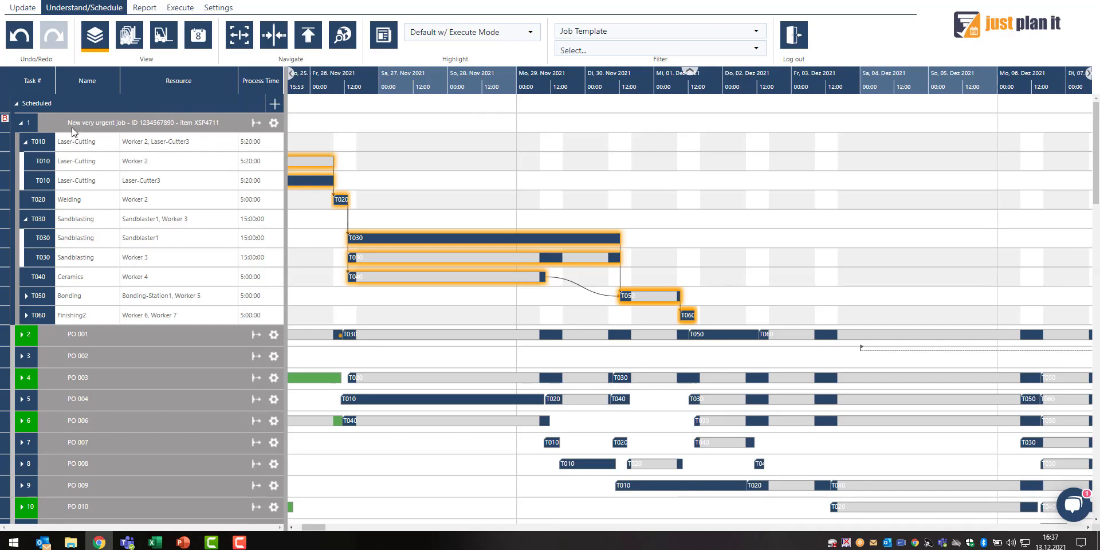
# Open the details of the New very urgent job and close them without changes
pyautogui.moveTo(173, 125)
pyautogui.moveTo(236, 120)
pyautogui.rightClick(230, 123)
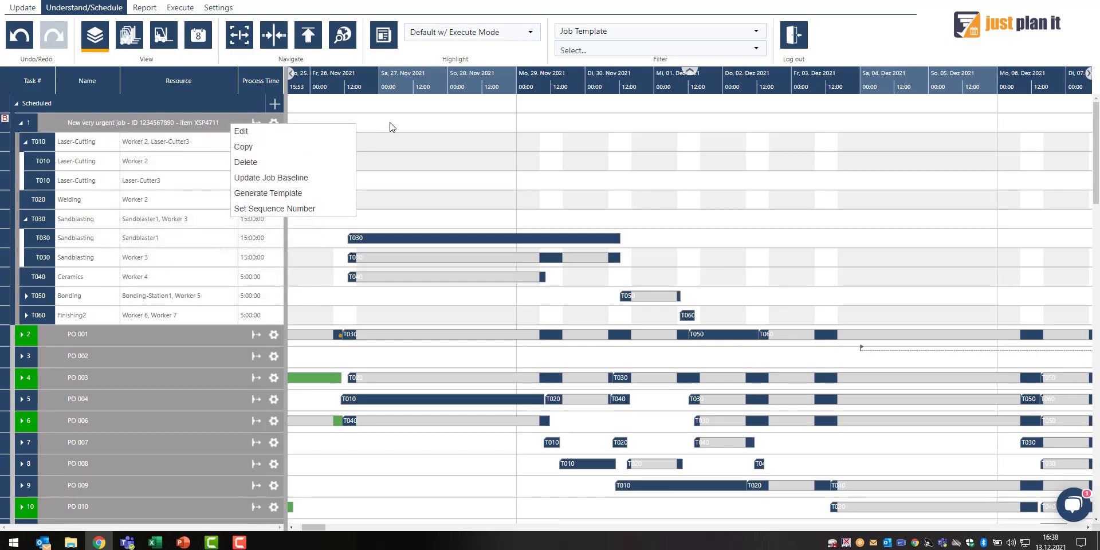
pyautogui.click(316, 135)
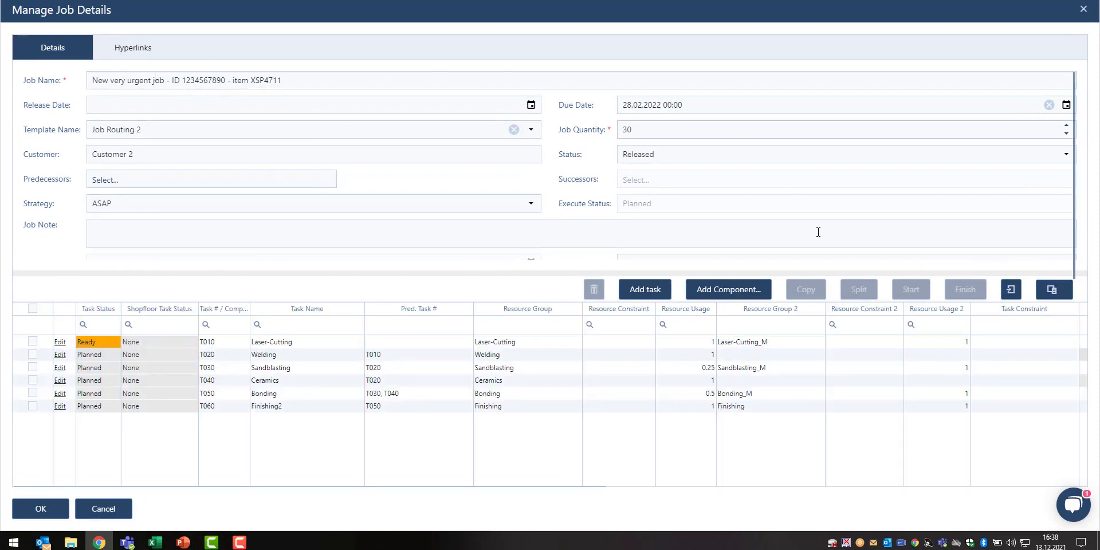
pyautogui.click(104, 509)
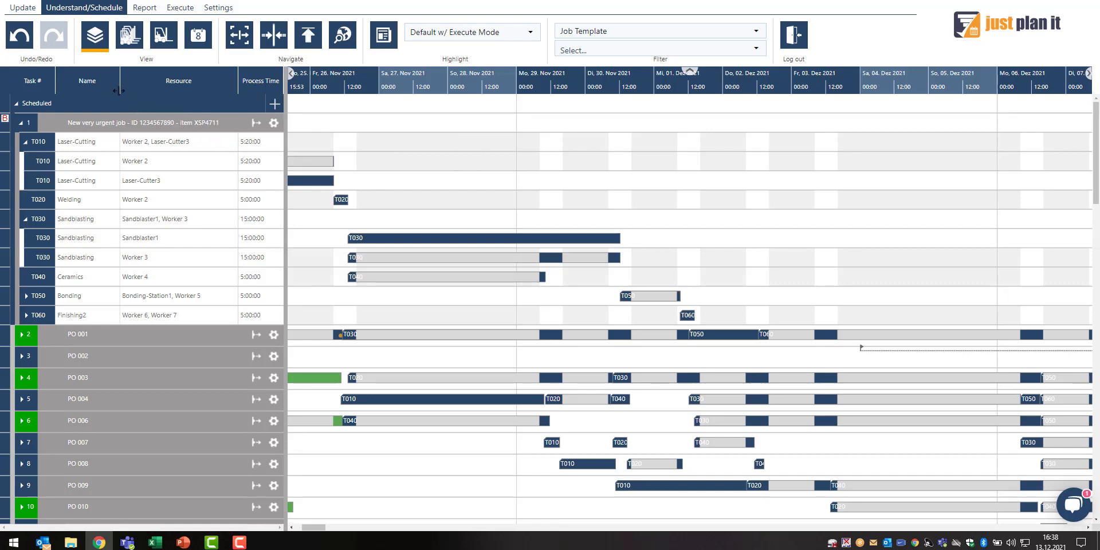
# Resize the job grid's columns slightly
pyautogui.moveTo(120, 91); pyautogui.dragTo(119, 95)
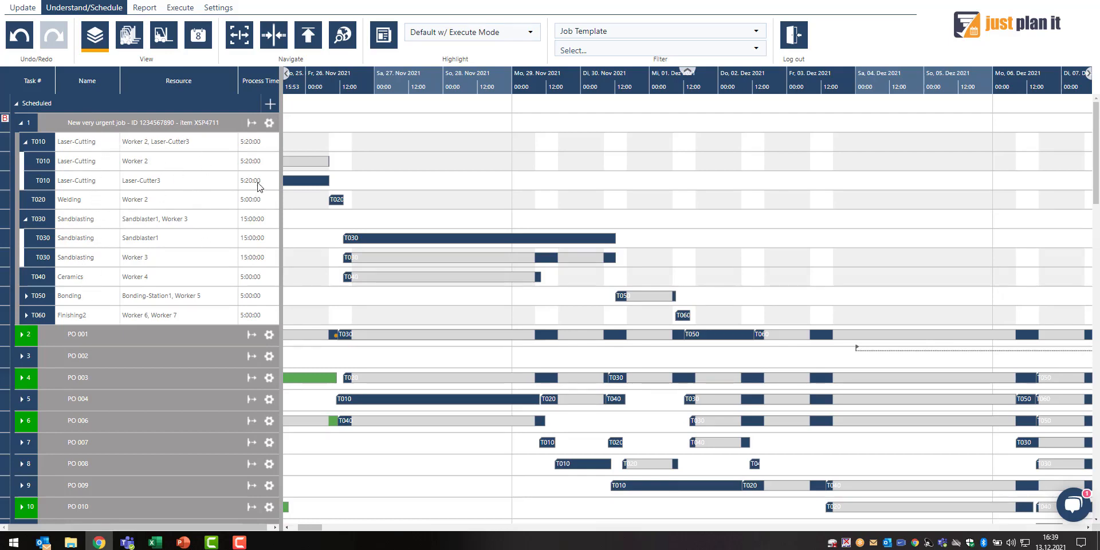
pyautogui.moveTo(284, 147); pyautogui.dragTo(360, 149)
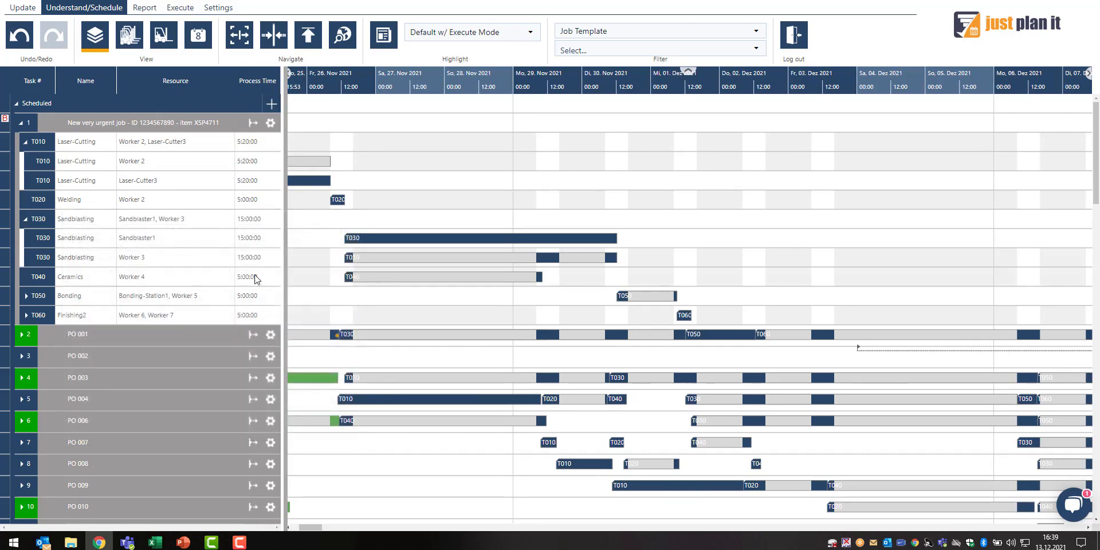
# Switch to the resource group view and back to the job view
pyautogui.click(132, 49)
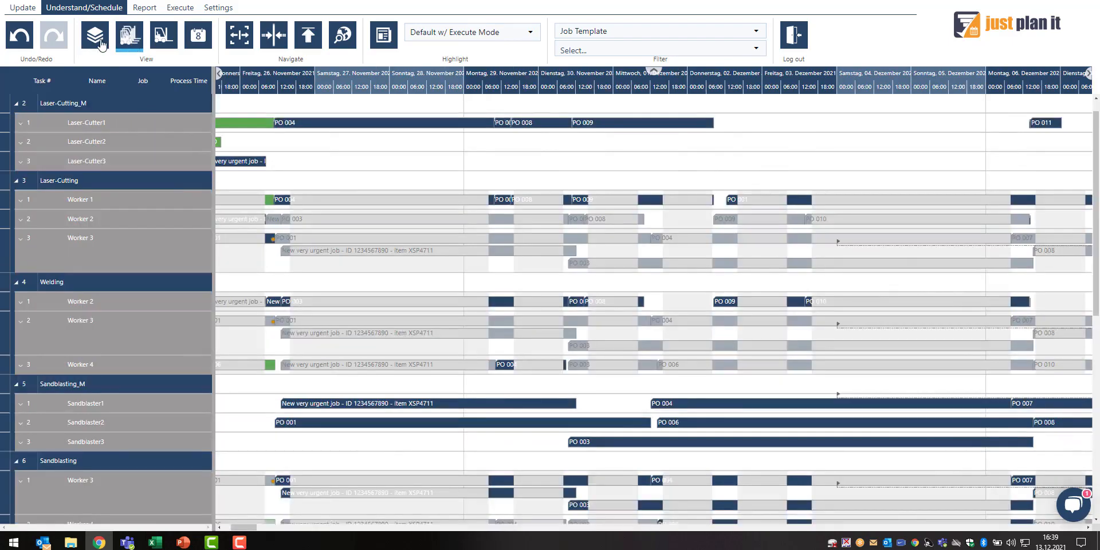
pyautogui.click(95, 35)
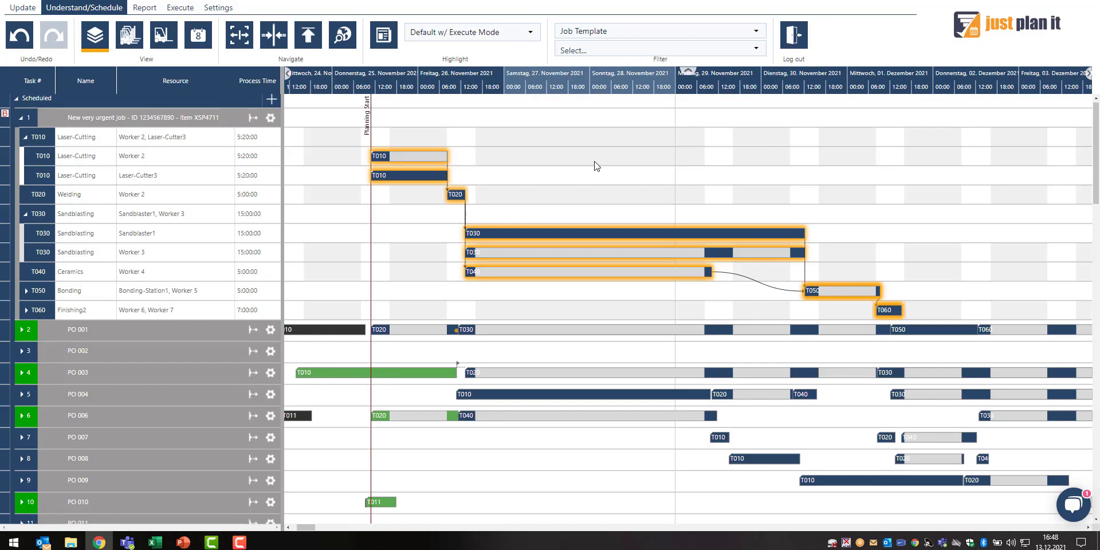
# Switch to the worker and machine resource view and zoom the timeline to 01 December
pyautogui.click(167, 38)
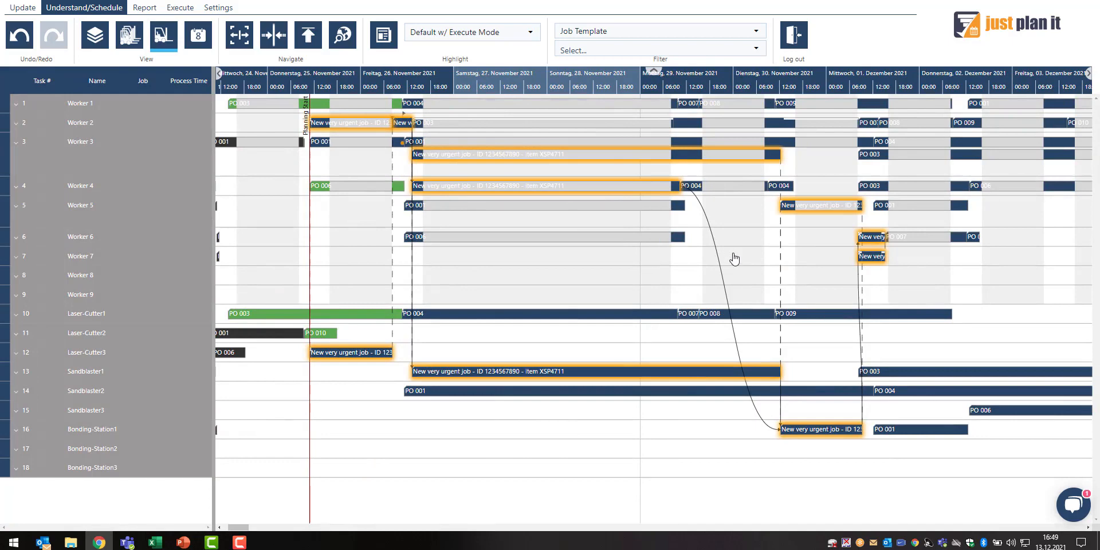
pyautogui.click(872, 73)
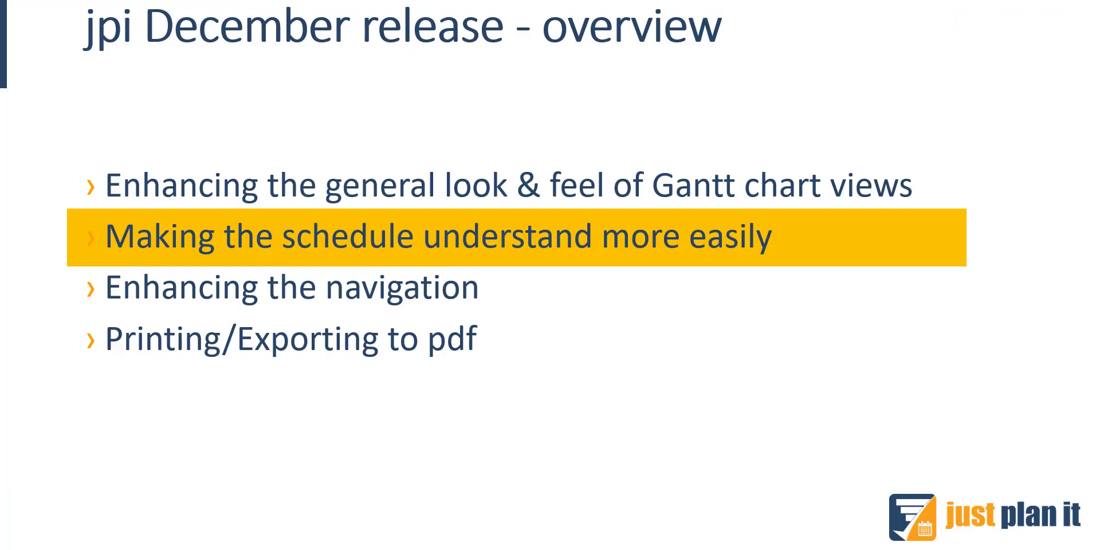
# Return to the browser window and switch back to the job view
pyautogui.hotkey('alt', 'Tab')
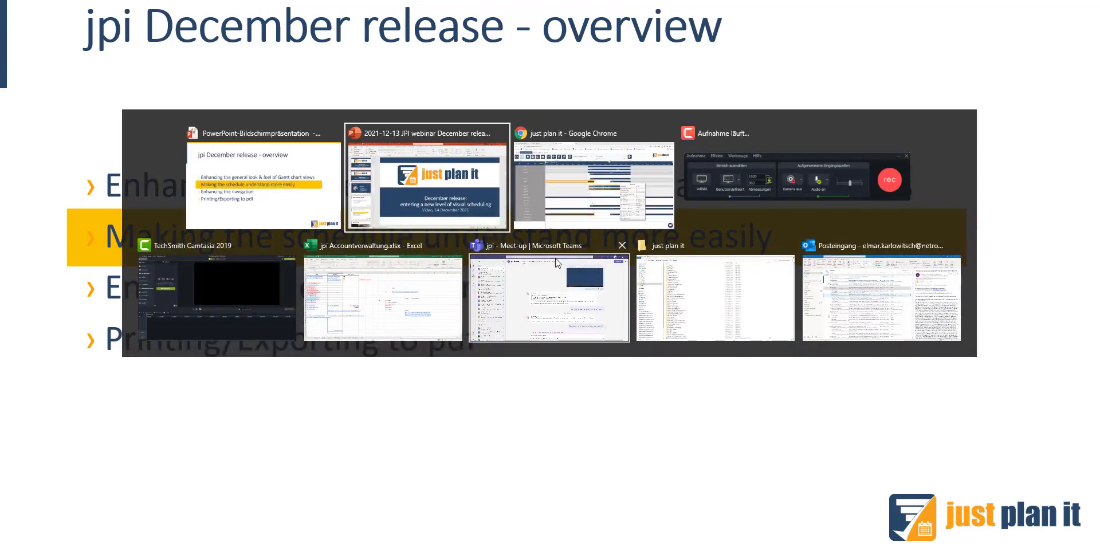
pyautogui.click(577, 219)
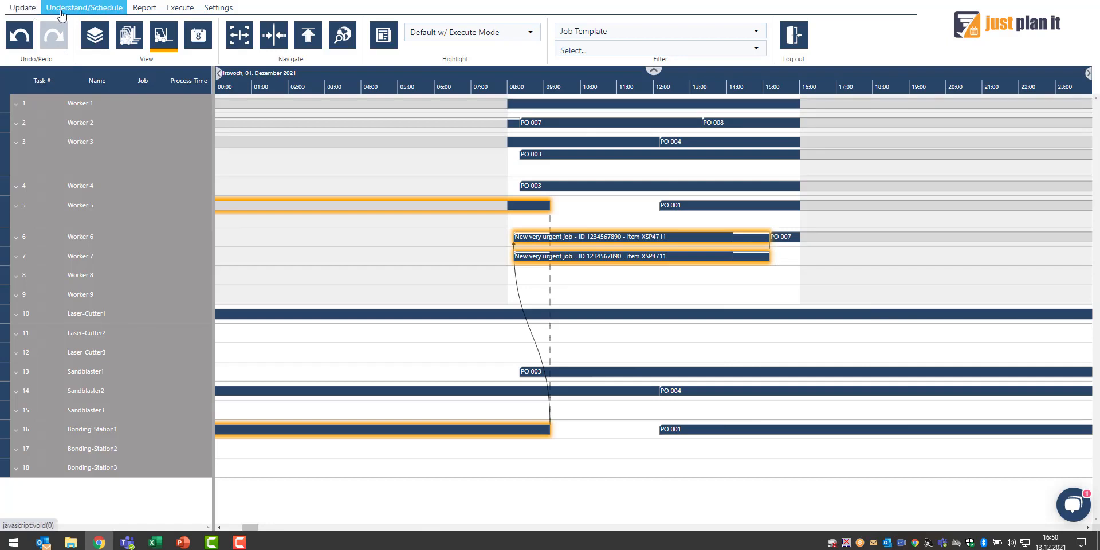
pyautogui.click(94, 35)
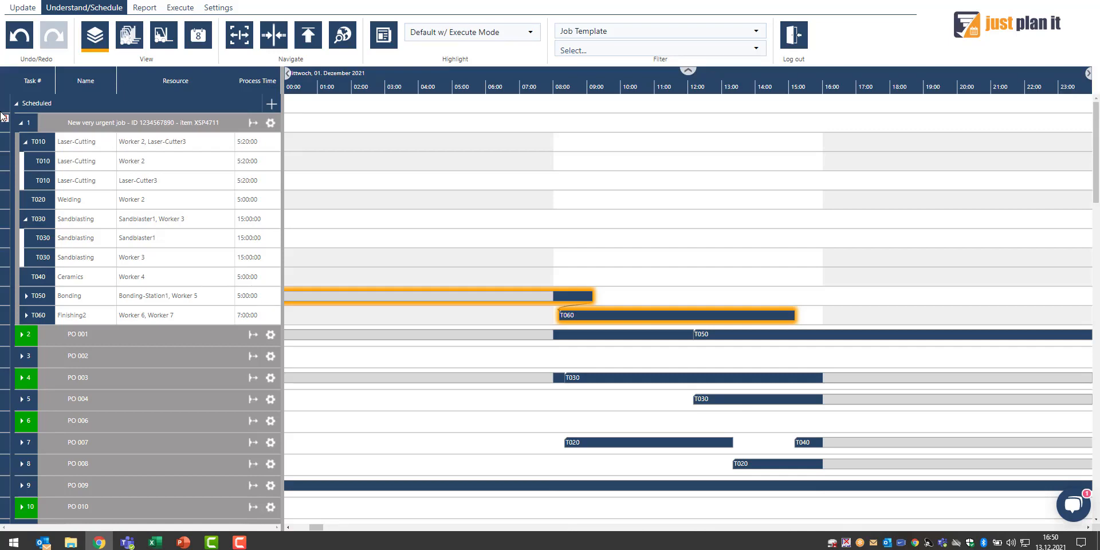
# Update the job baseline of the New very urgent job
pyautogui.doubleClick(111, 123)
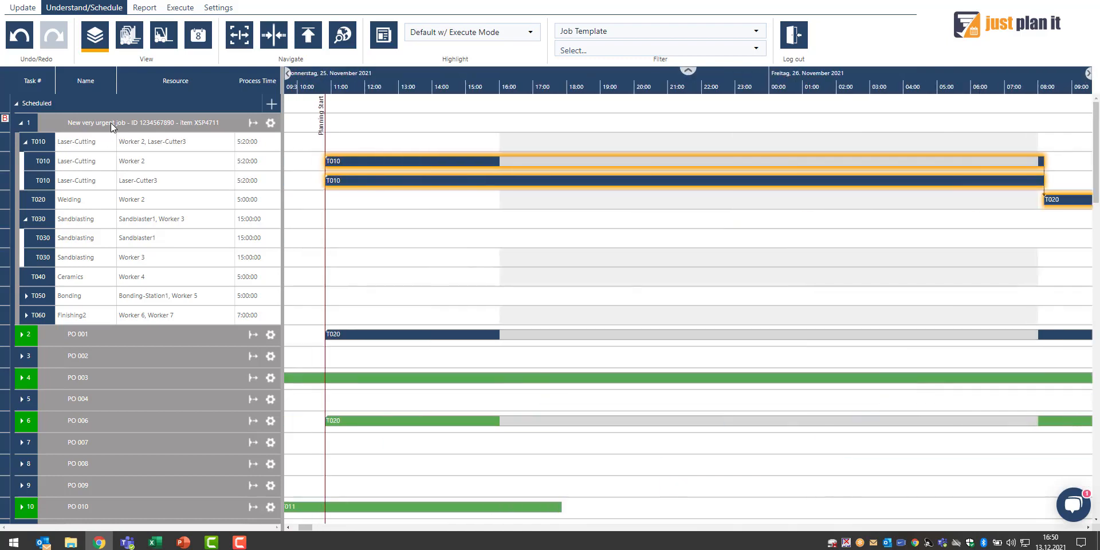
pyautogui.scroll(-3, 468, 74)
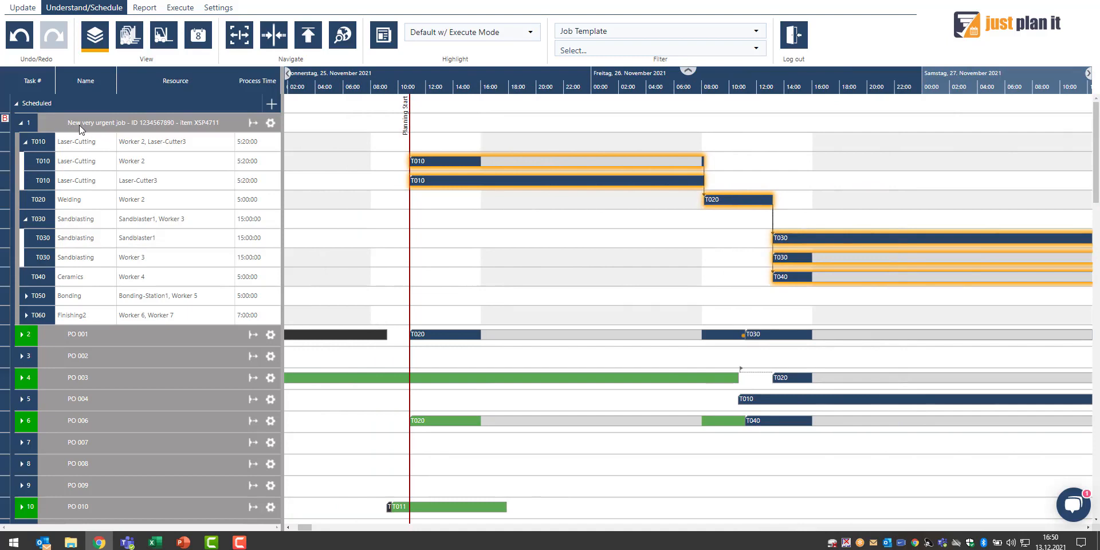
pyautogui.moveTo(121, 128)
pyautogui.rightClick(130, 122)
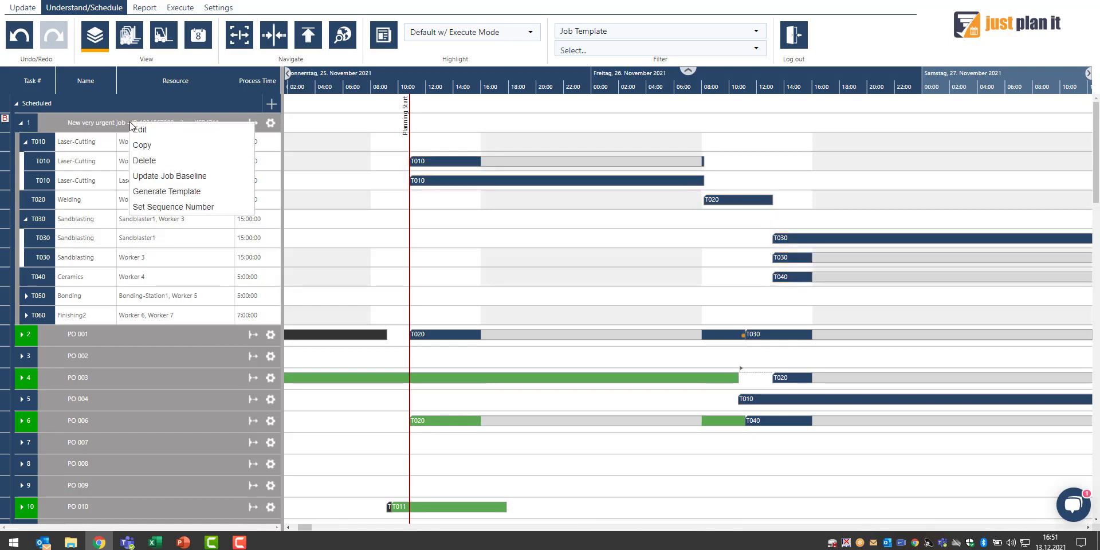
pyautogui.click(172, 176)
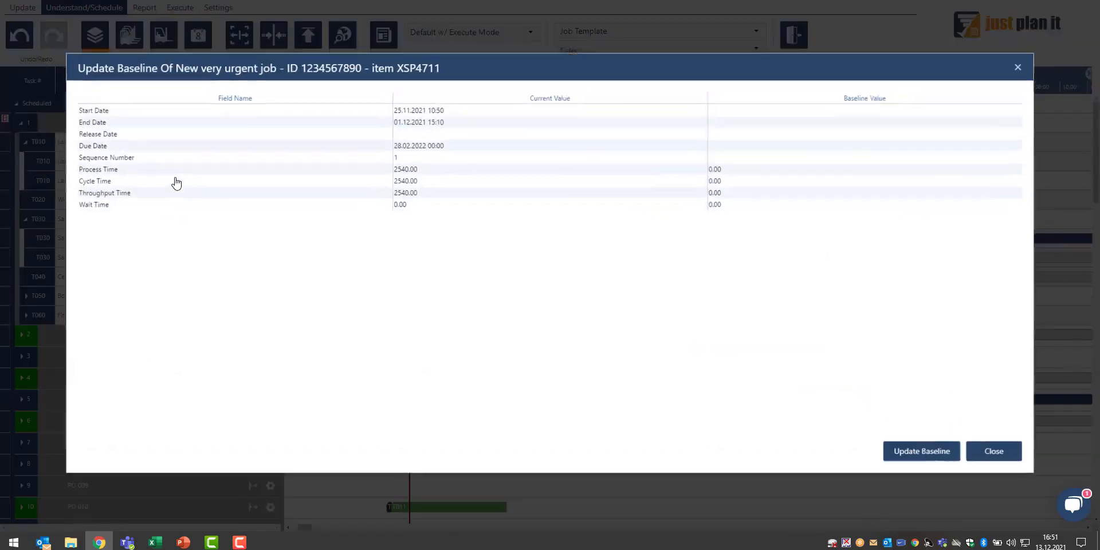
pyautogui.click(910, 457)
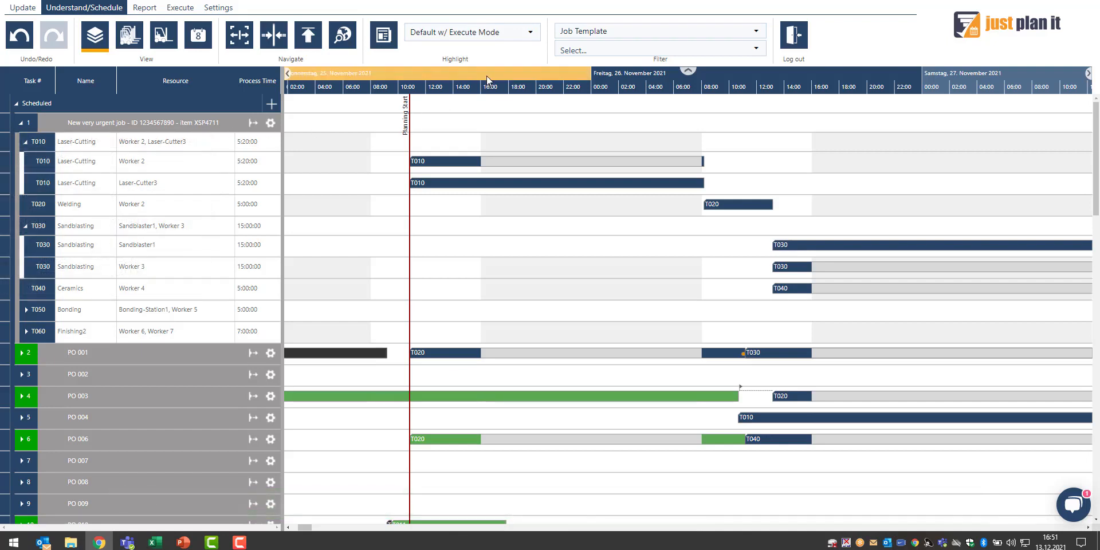
# Set the planning horizon to 10 weeks in the general settings
pyautogui.scroll(-1, 487, 76)
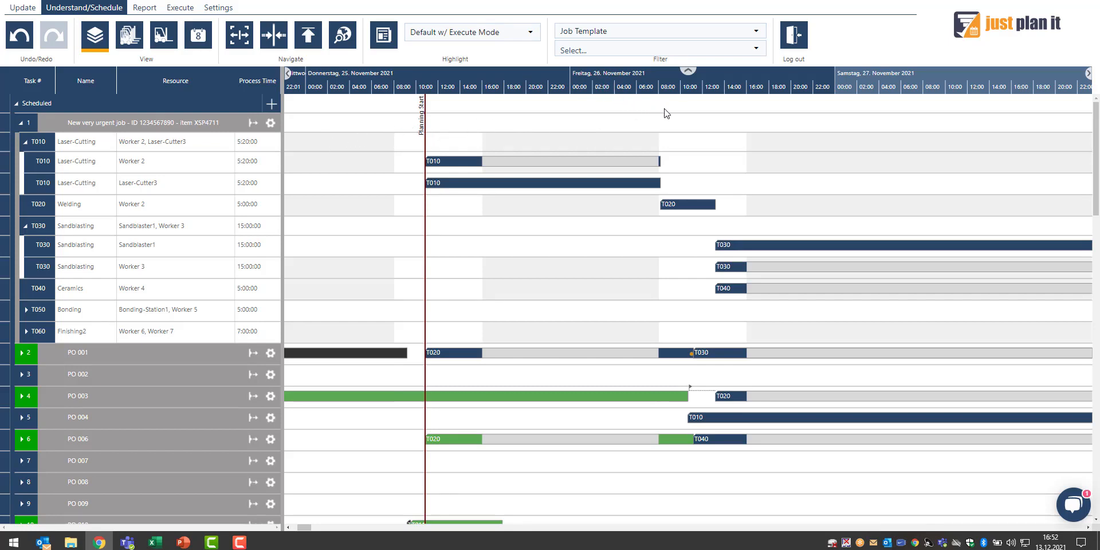
pyautogui.scroll(-1, 666, 113)
pyautogui.scroll(1, 641, 110)
pyautogui.scroll(-5, 544, 78)
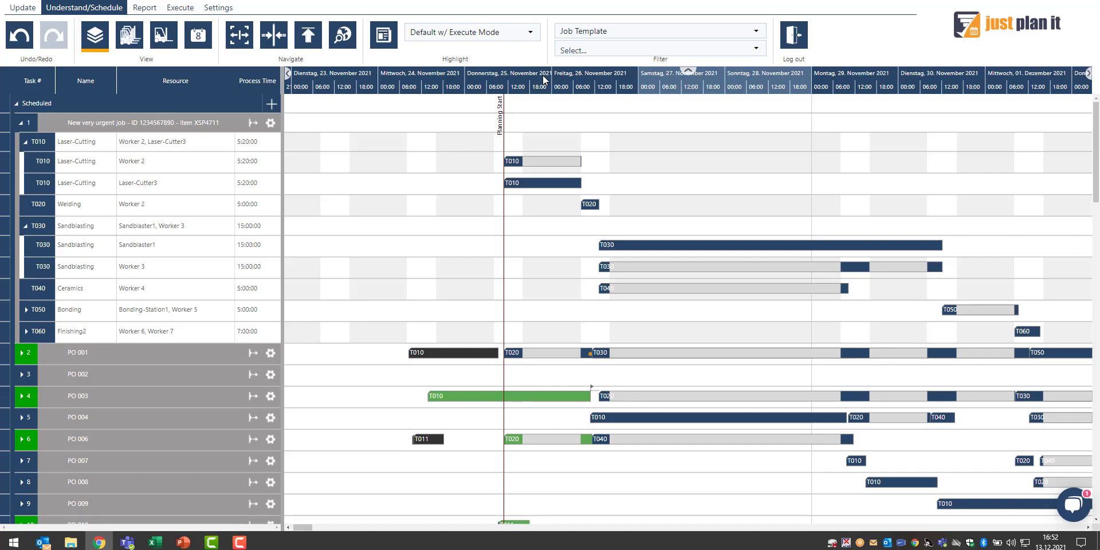
pyautogui.click(216, 8)
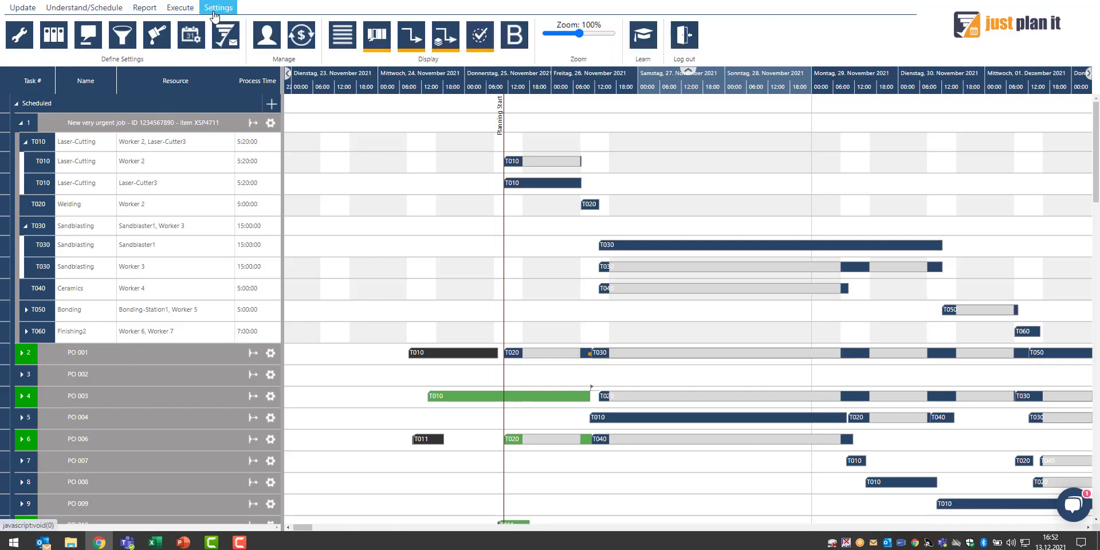
pyautogui.click(19, 35)
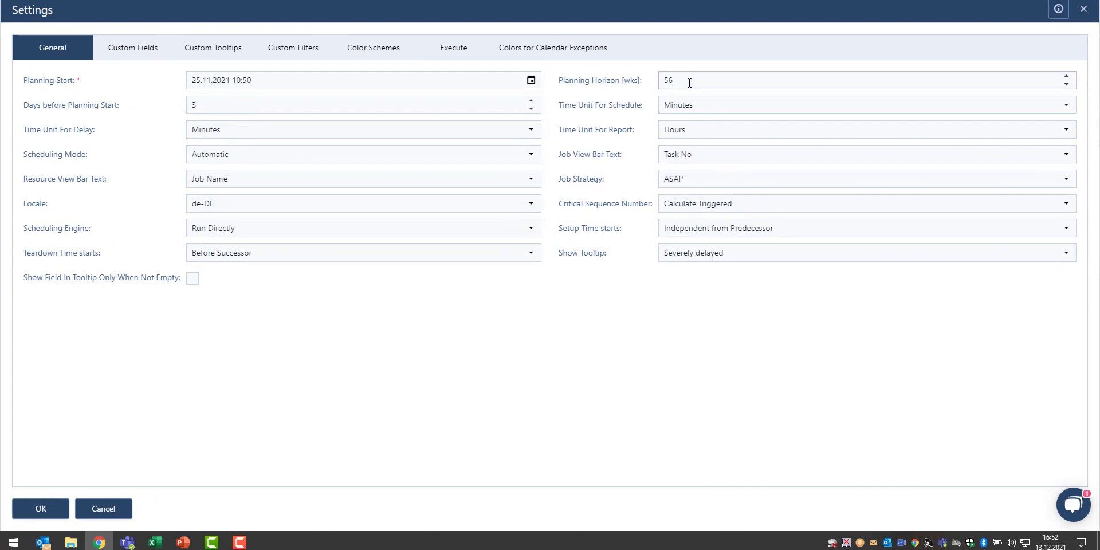
pyautogui.click(687, 81)
pyautogui.write('10')
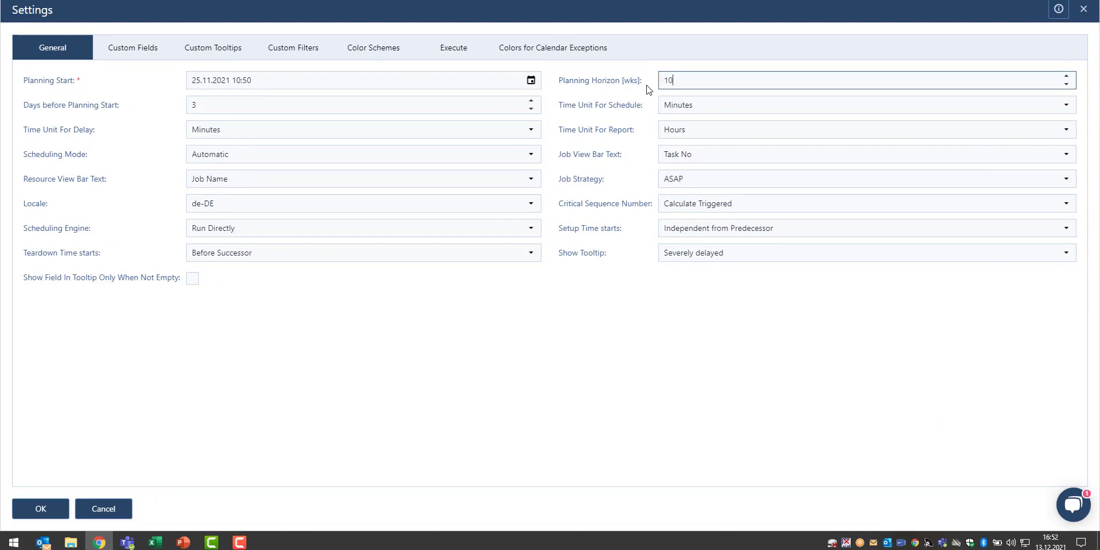
pyautogui.click(573, 416)
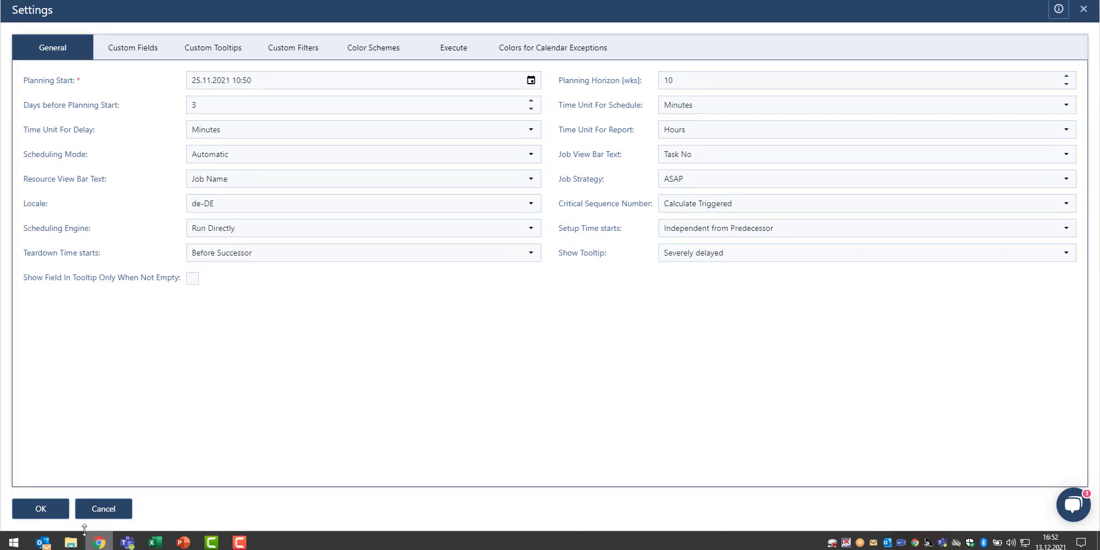
pyautogui.click(41, 509)
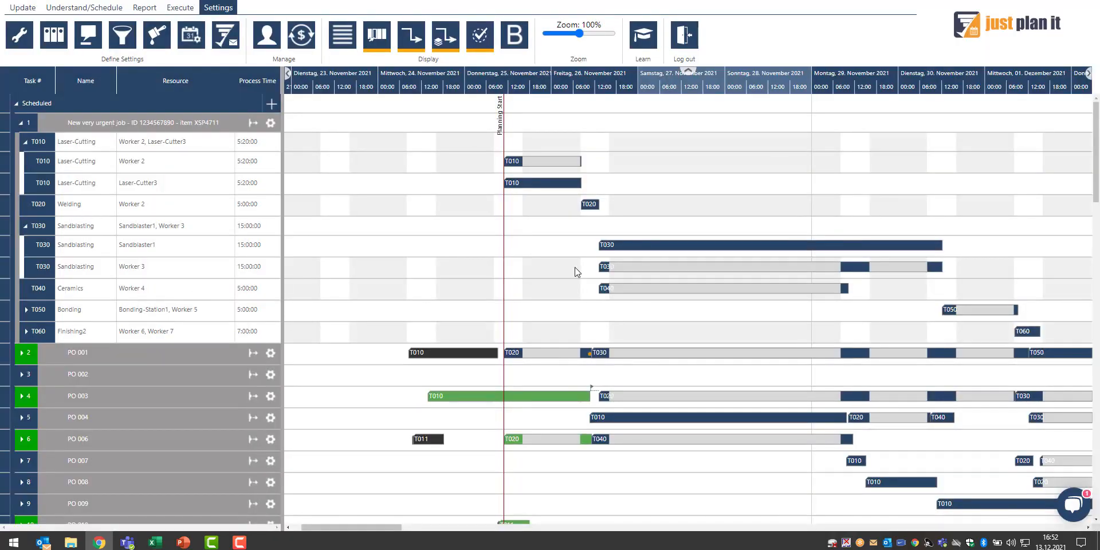
# Scroll down through the job list to check the scheduled orders
pyautogui.scroll(-3, 576, 272)
pyautogui.scroll(-10, 523, 281)
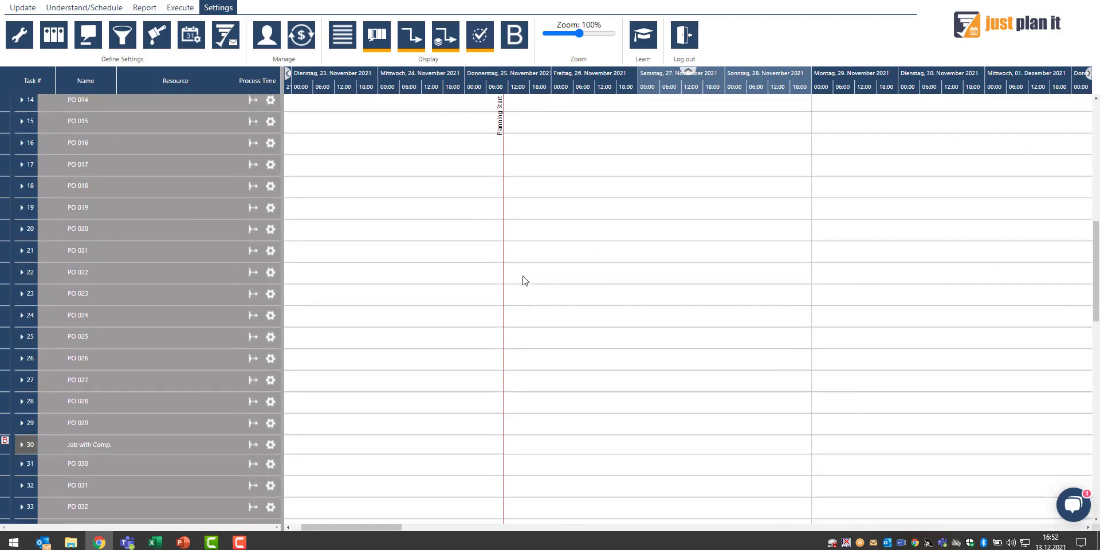
pyautogui.scroll(-14, 522, 280)
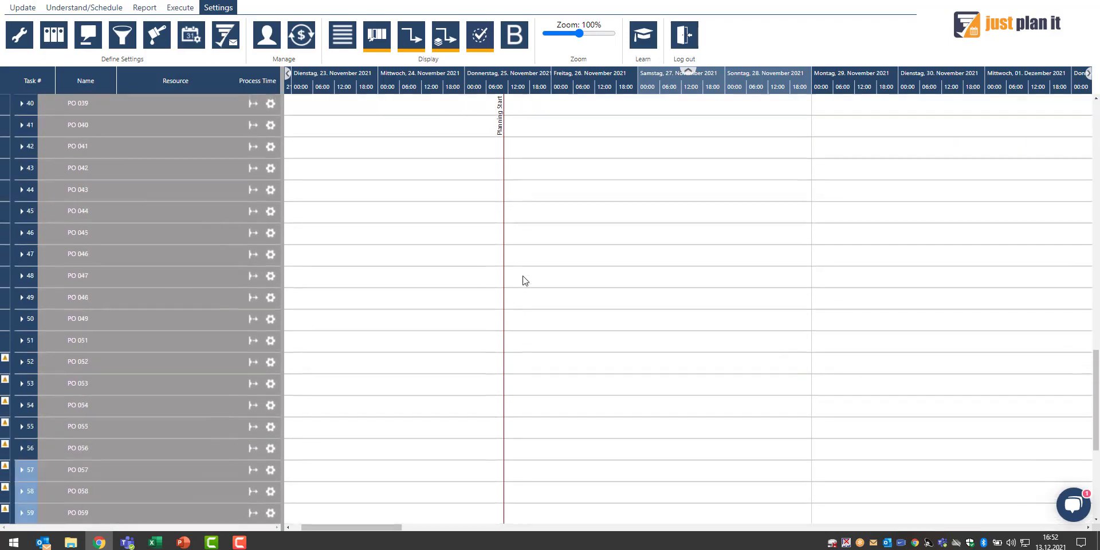
# Expand jobs PO 052 and PO 053 to inspect their tasks
pyautogui.scroll(-1, 522, 281)
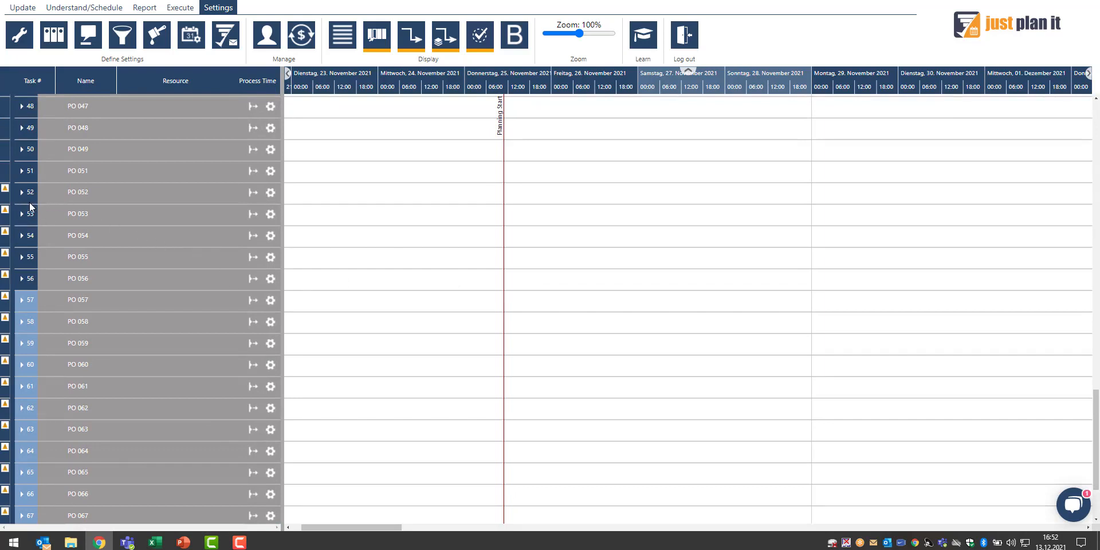
pyautogui.moveTo(43, 201)
pyautogui.click(22, 192)
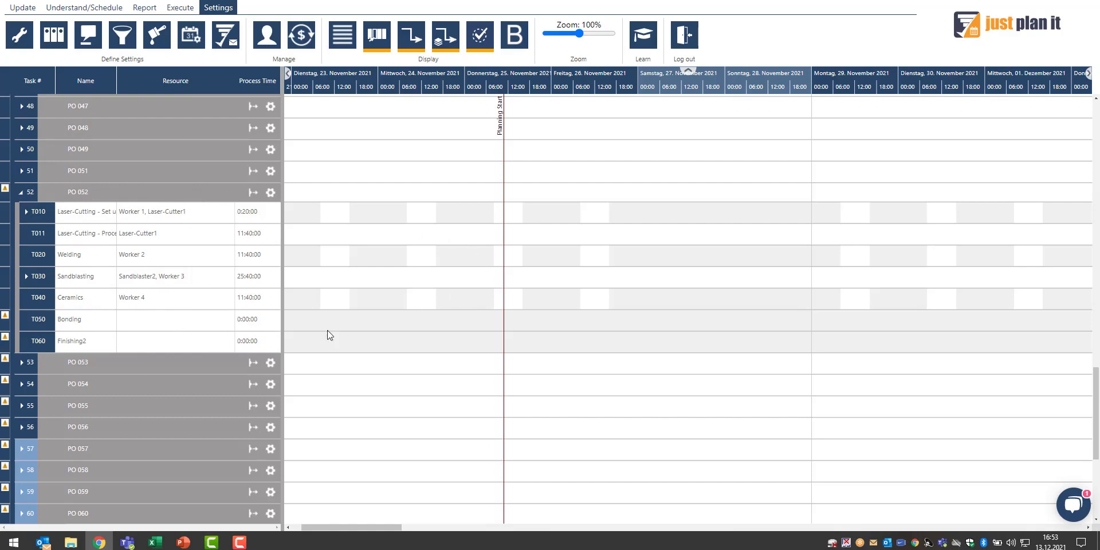
pyautogui.scroll(-2, 82, 320)
pyautogui.click(22, 235)
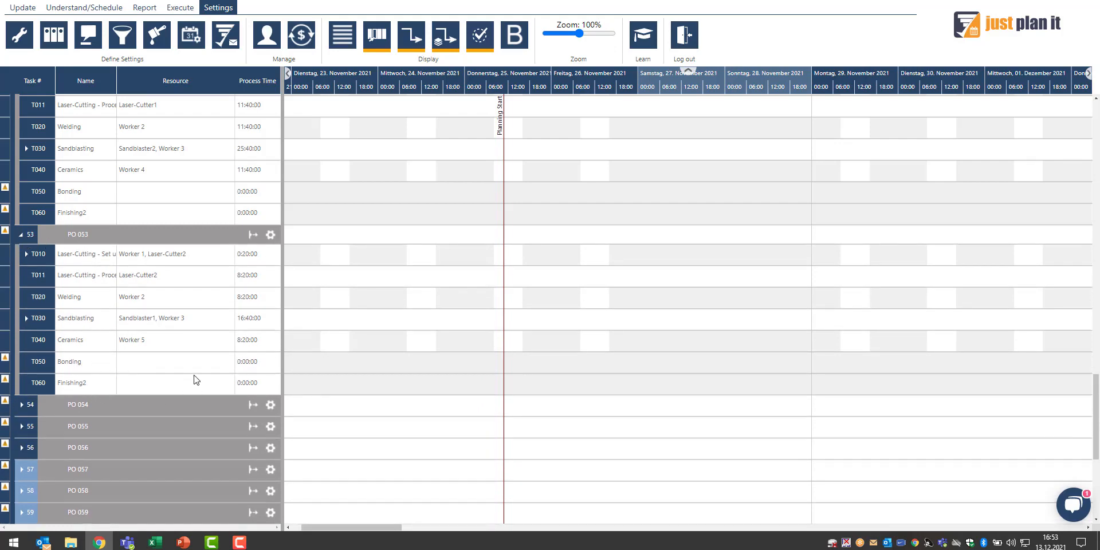
pyautogui.scroll(-1, 191, 375)
pyautogui.scroll(1, 167, 374)
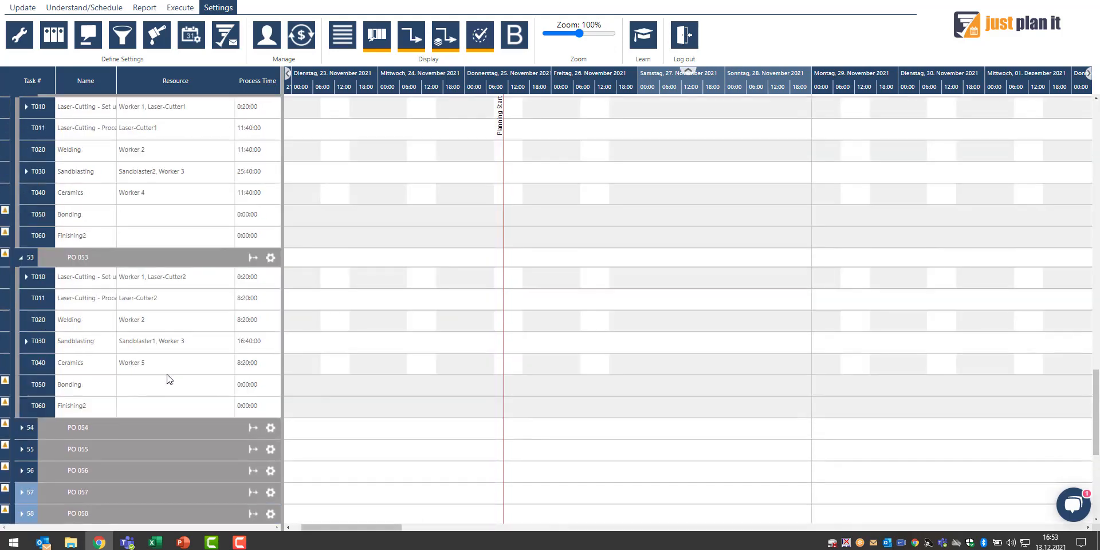
# Set the planning horizon to 56 weeks in the general settings
pyautogui.click(17, 44)
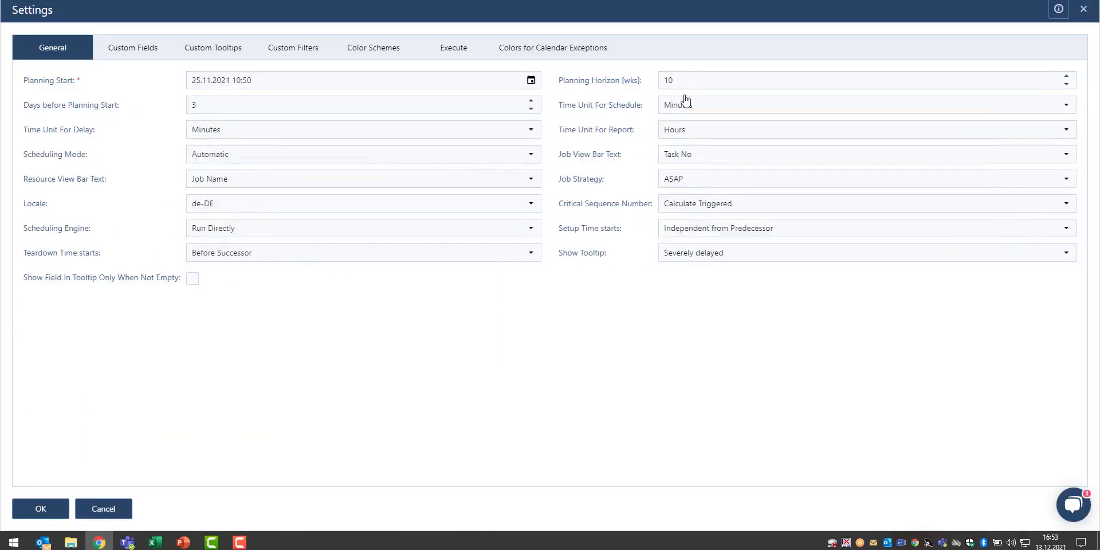
pyautogui.moveTo(673, 81); pyautogui.dragTo(640, 81)
pyautogui.write('56')
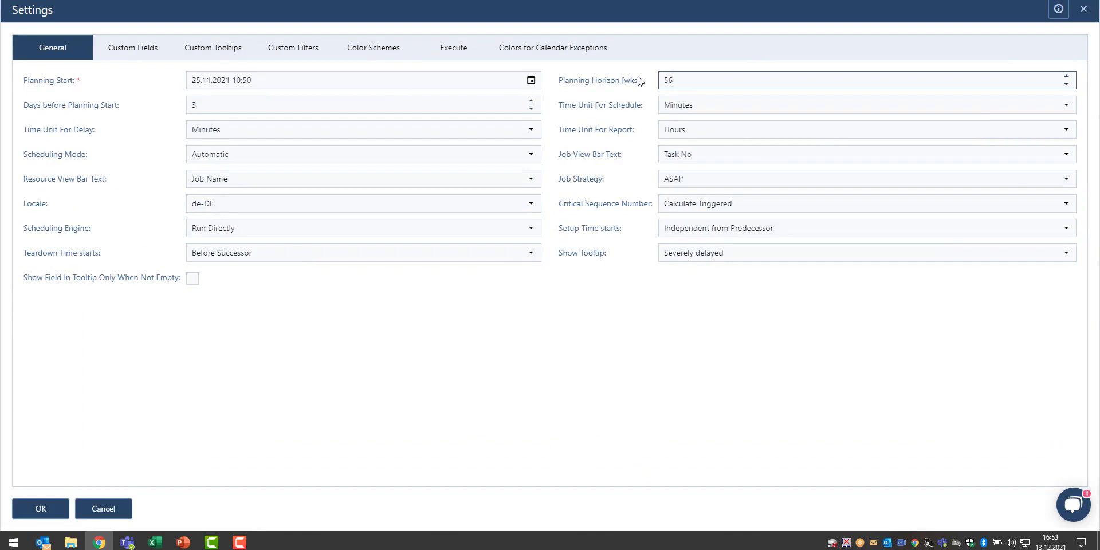
pyautogui.click(565, 370)
pyautogui.click(47, 509)
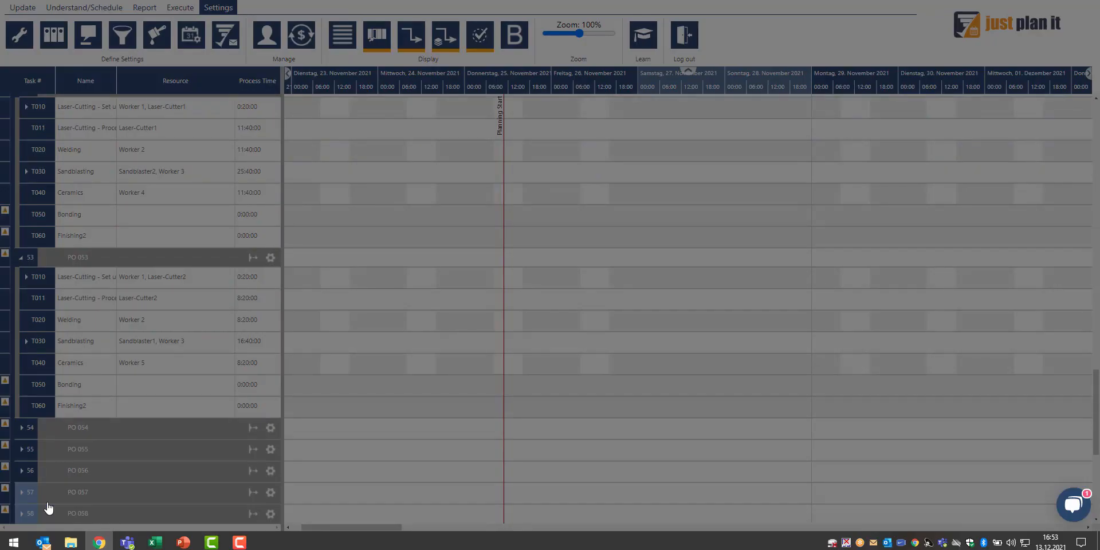
# Collapse the New very urgent job and expand PO 001 to show its tasks
pyautogui.moveTo(48, 508)
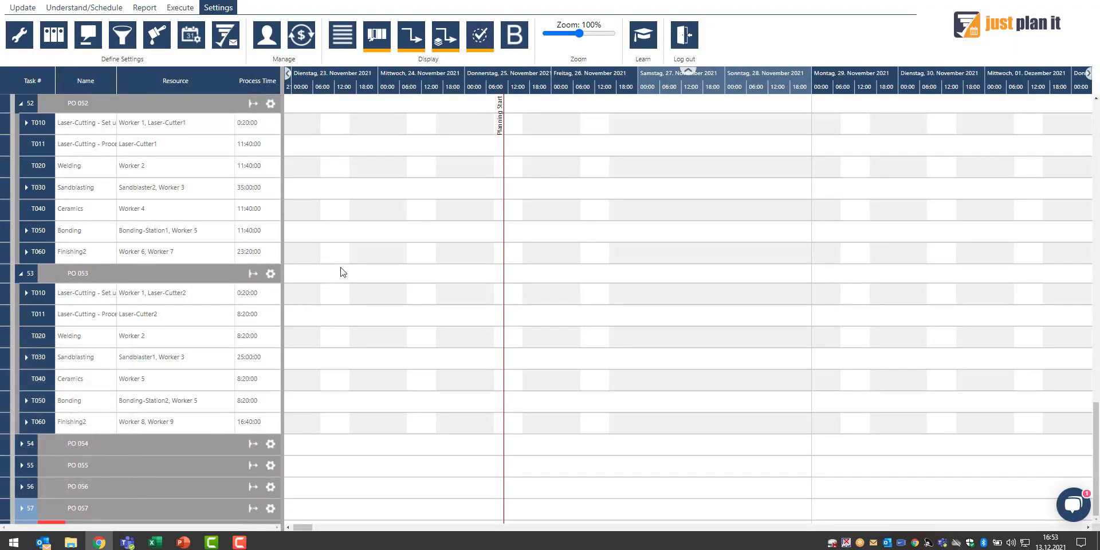
pyautogui.scroll(3, 341, 273)
pyautogui.scroll(10, 342, 274)
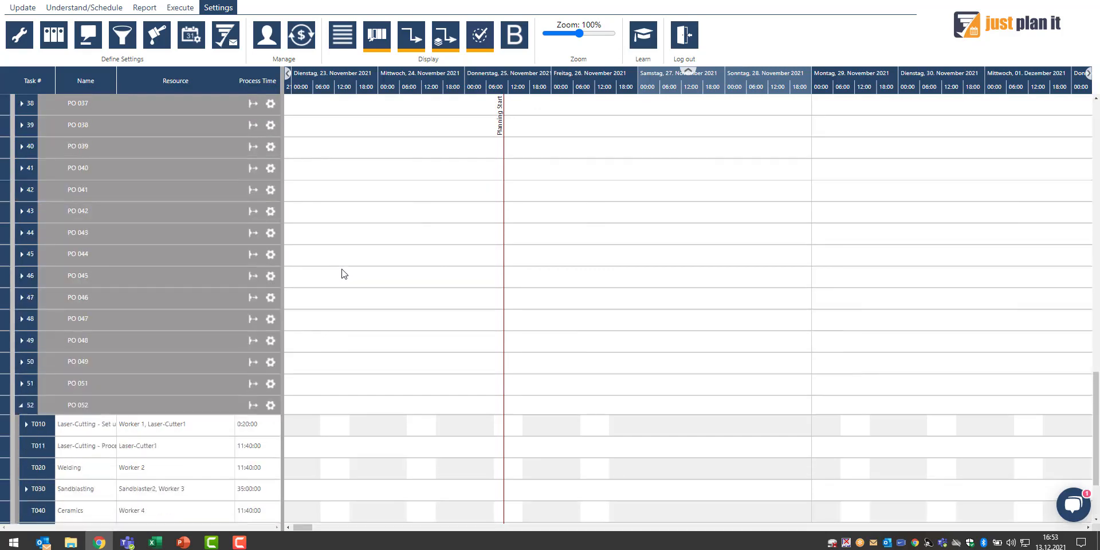
pyautogui.scroll(10, 343, 274)
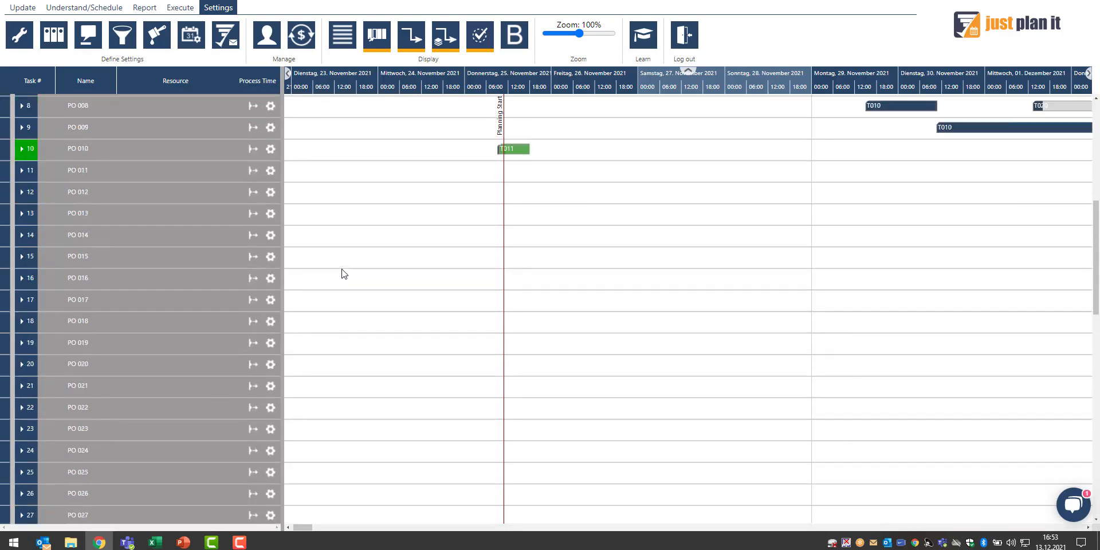
pyautogui.scroll(1, 346, 274)
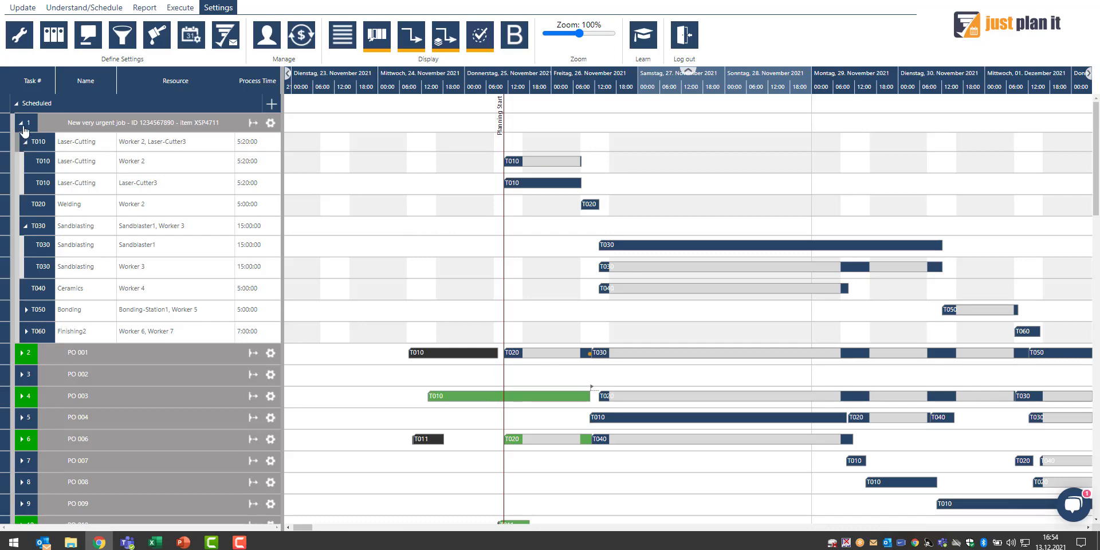
pyautogui.click(22, 122)
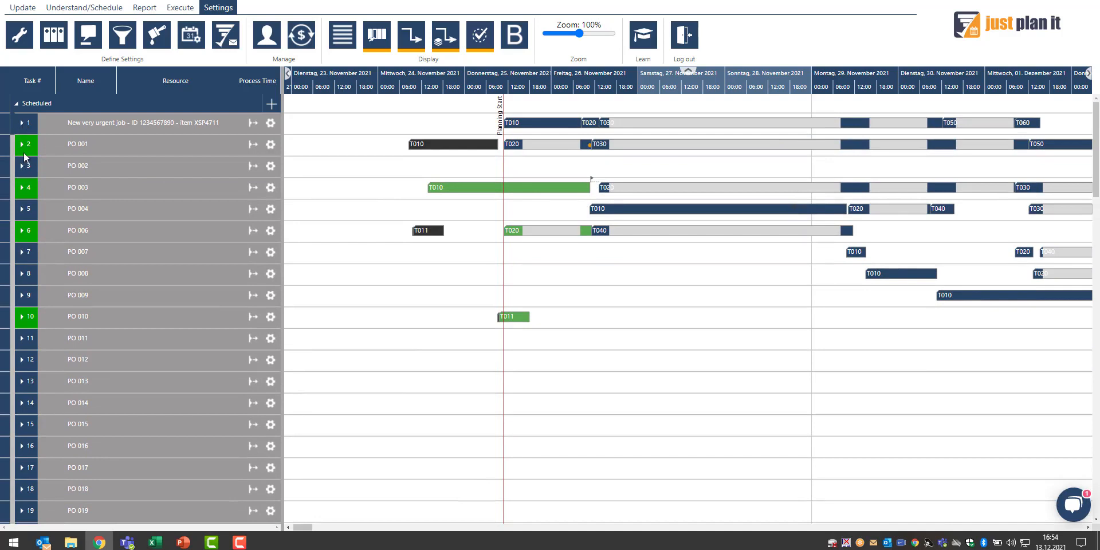
pyautogui.click(21, 145)
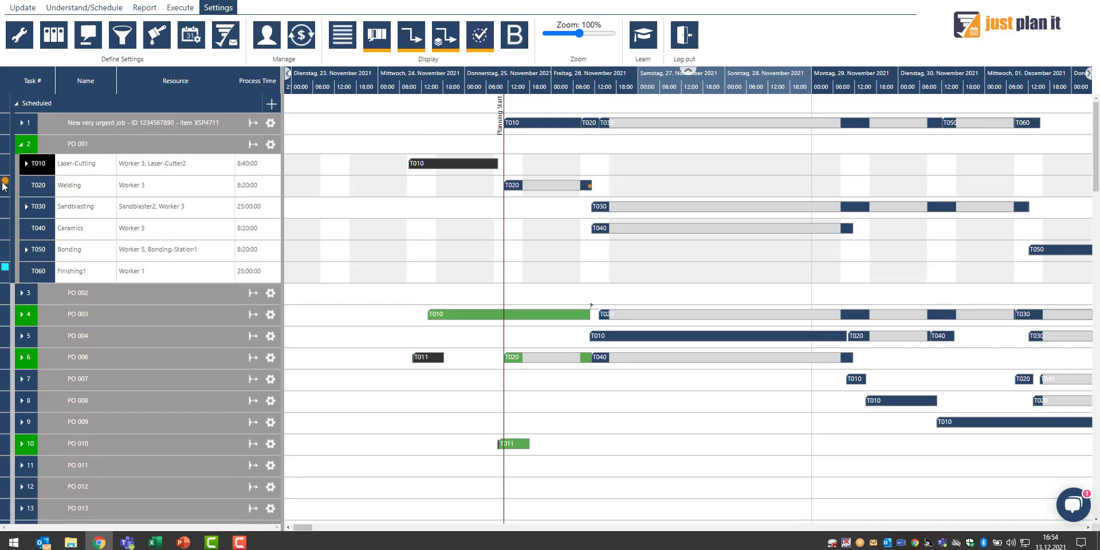
# Highlight PO 001's Welding task chain and expand PO 002 to compare its scheduled tasks
pyautogui.click(574, 185)
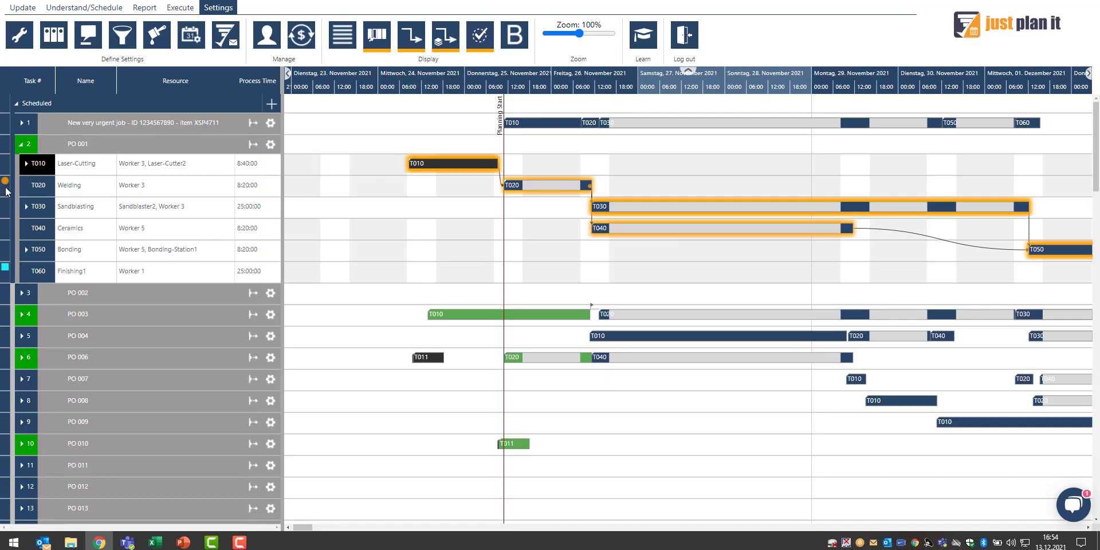
pyautogui.scroll(-2, 520, 92)
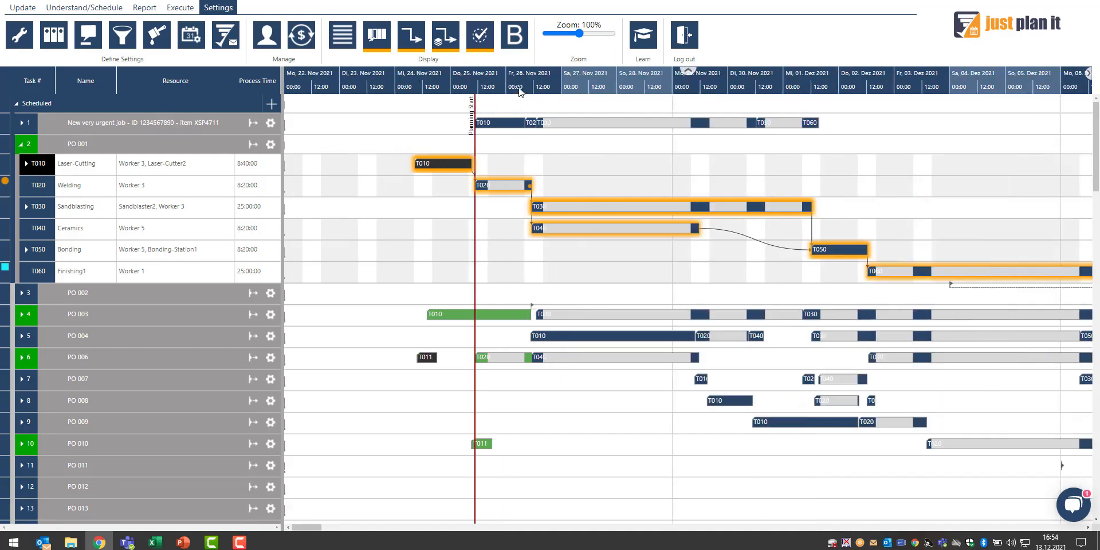
pyautogui.moveTo(315, 528); pyautogui.dragTo(564, 535)
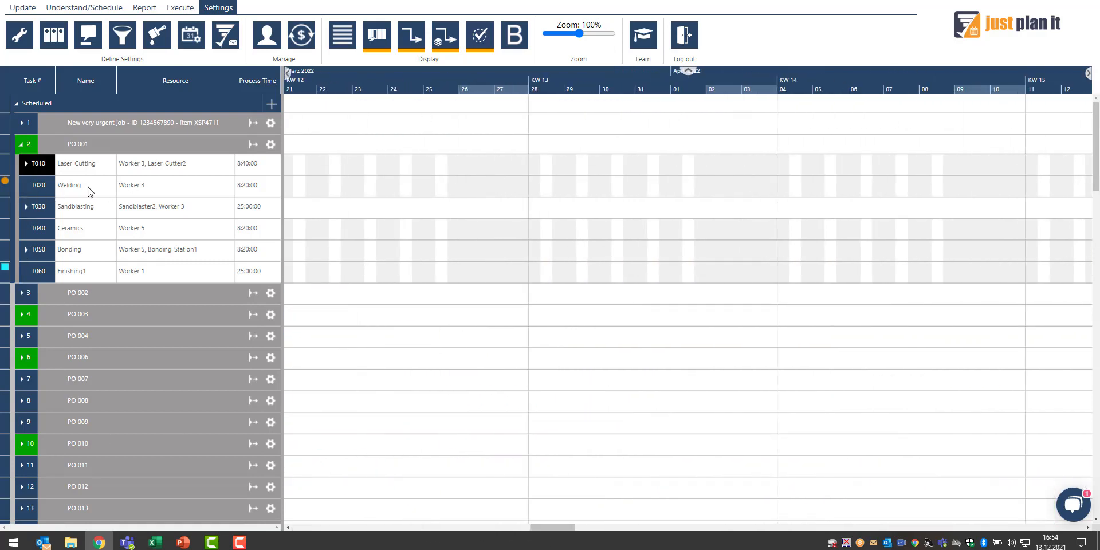
pyautogui.moveTo(86, 189)
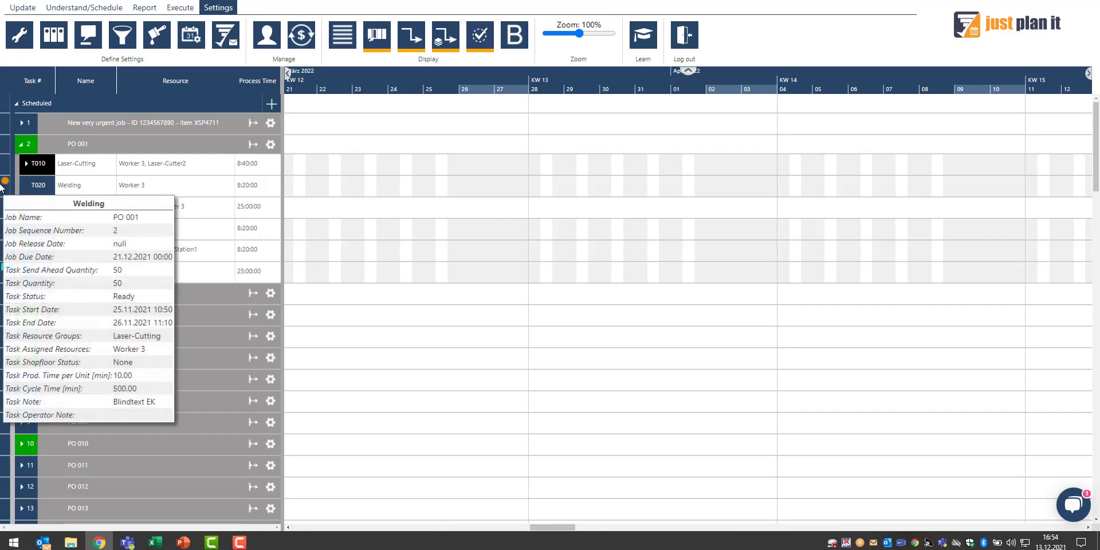
pyautogui.doubleClick(120, 141)
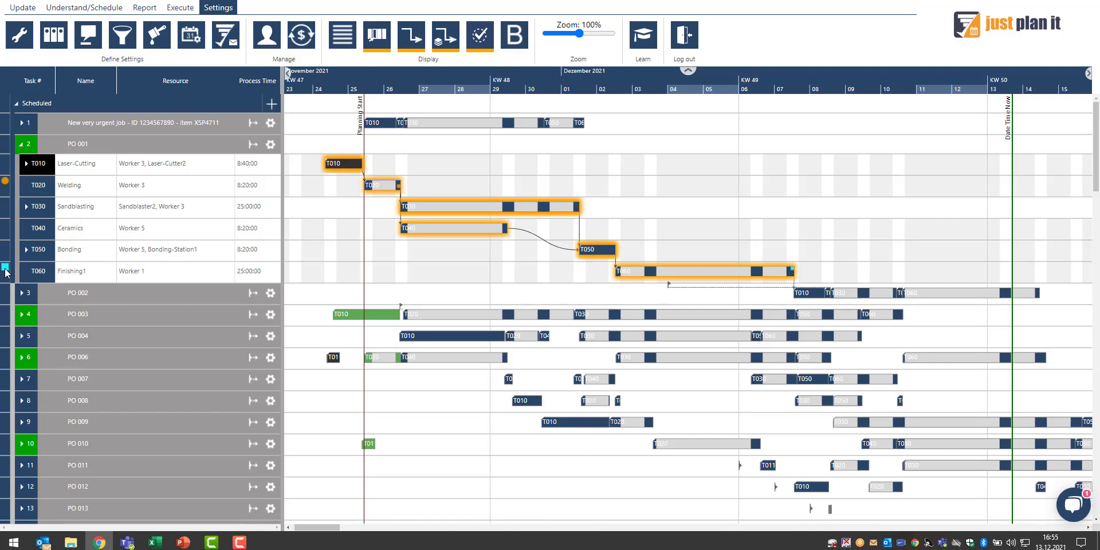
pyautogui.click(22, 293)
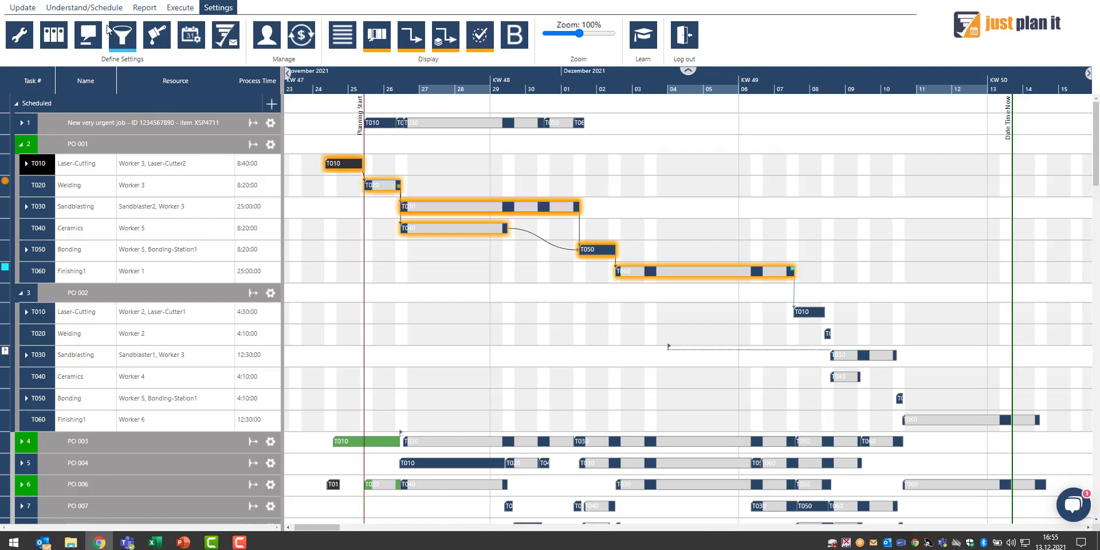
# Switch to the resource view and expand, then collapse, Worker 3's task list
pyautogui.click(102, 8)
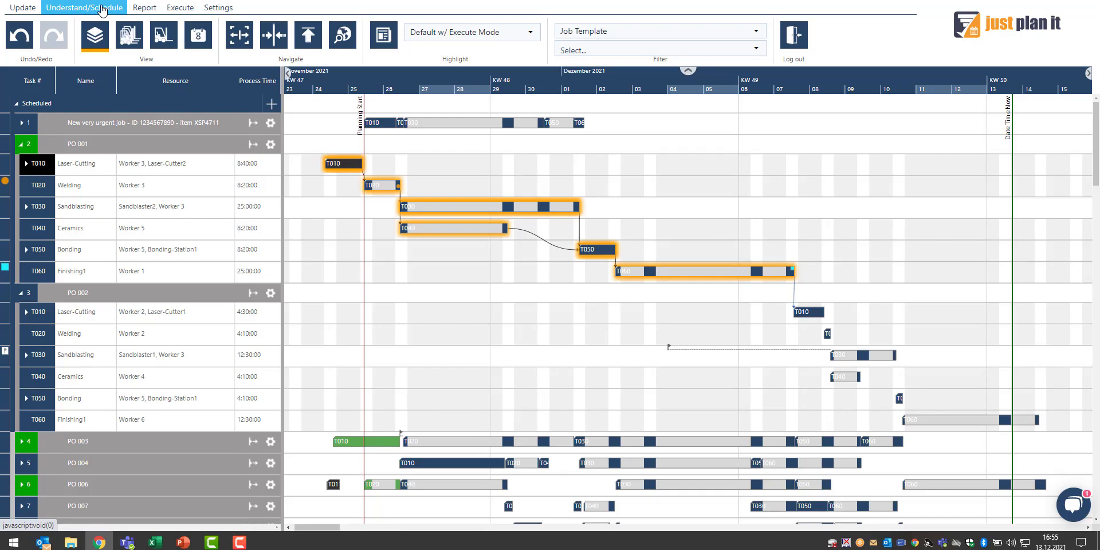
pyautogui.click(163, 38)
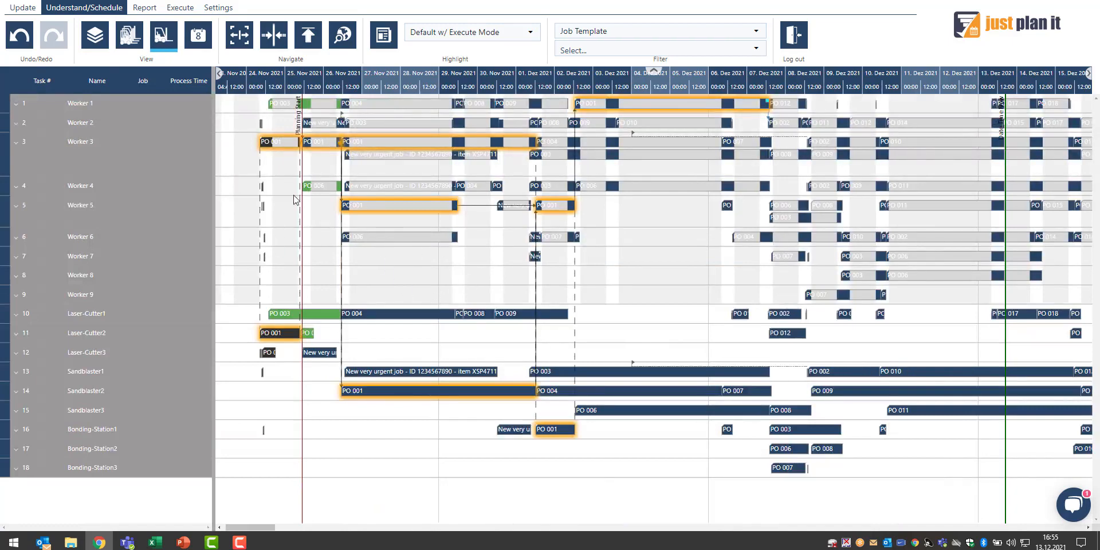
pyautogui.click(17, 142)
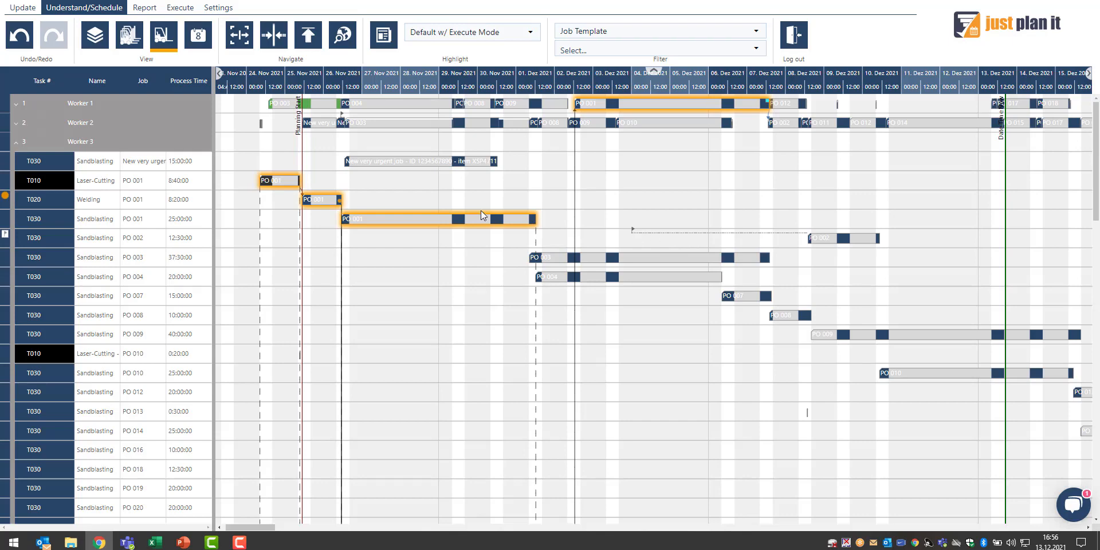
pyautogui.click(16, 143)
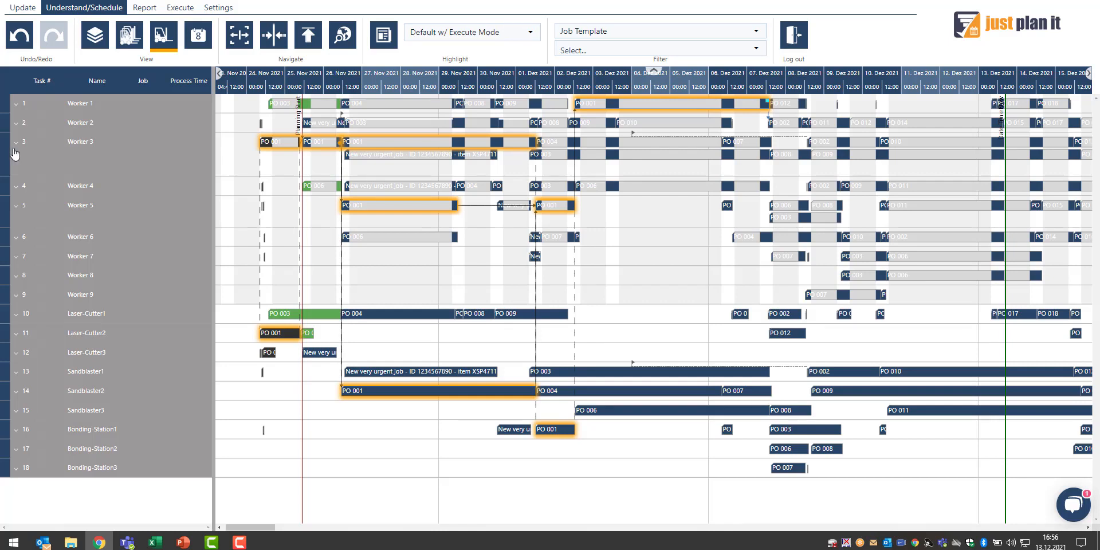
# Open Worker 2's resource details and add a calendar exception starting 19.12.2021
pyautogui.rightClick(156, 123)
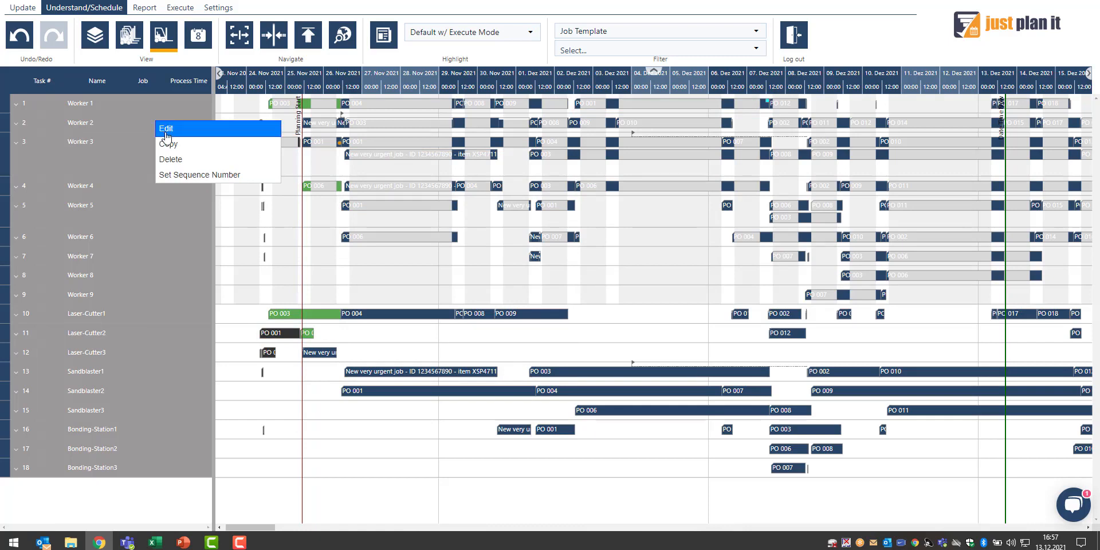
pyautogui.click(165, 131)
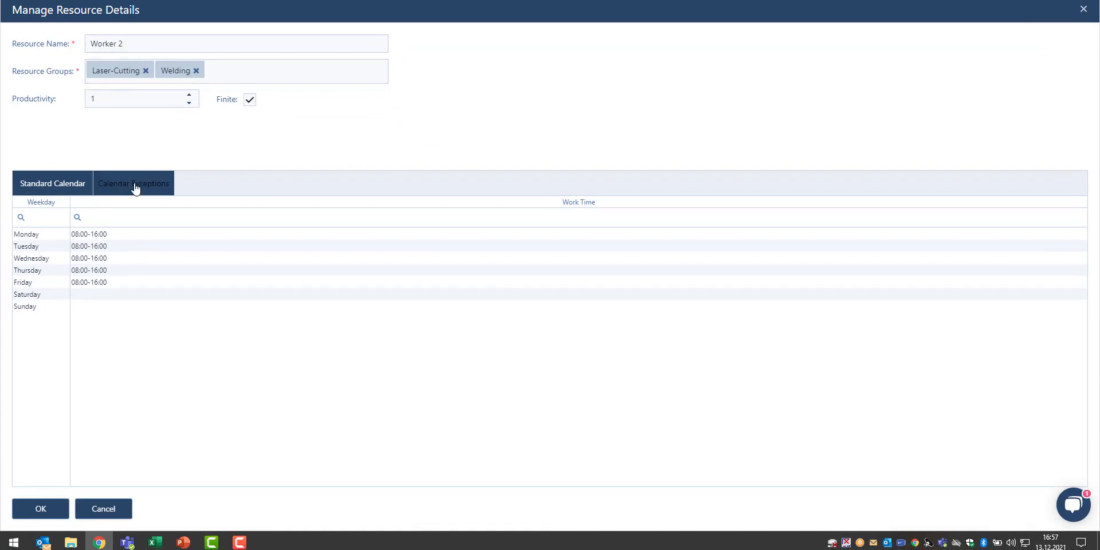
pyautogui.click(135, 188)
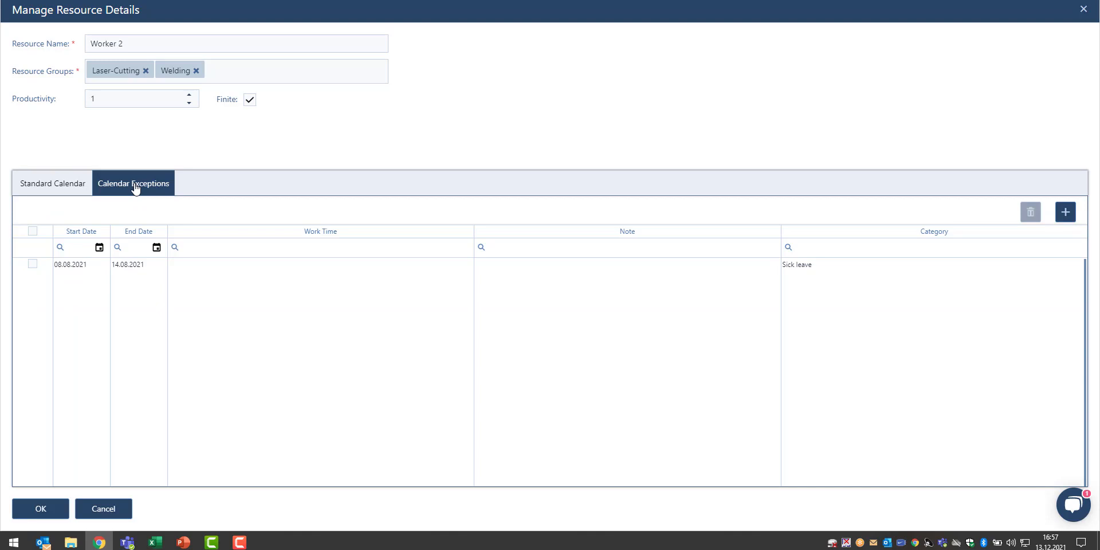
pyautogui.click(1065, 212)
pyautogui.click(100, 269)
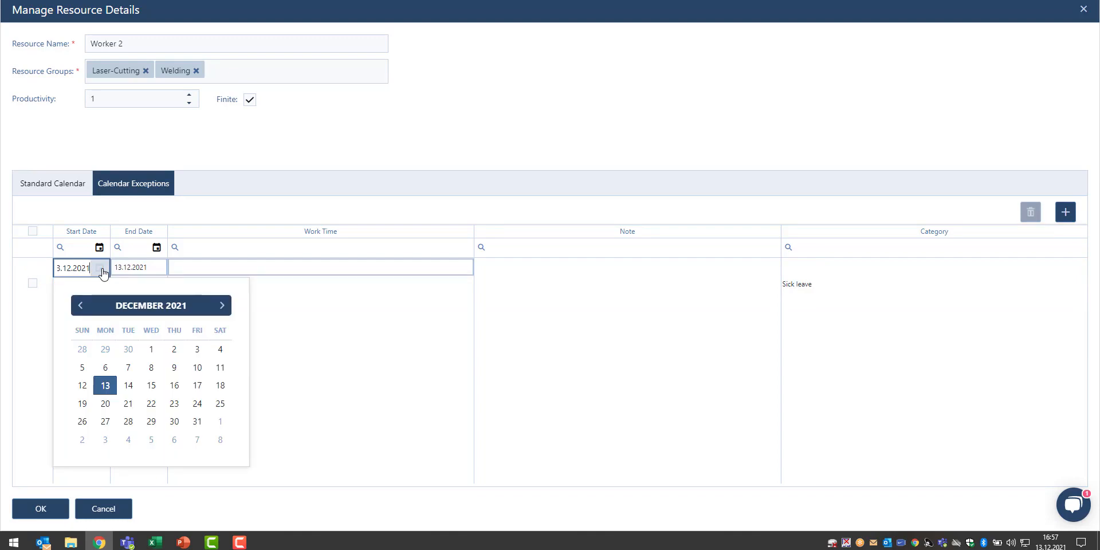
pyautogui.click(82, 404)
# Set the exception's end date to 31.12.2021 and its note to Merry XMas
pyautogui.click(157, 268)
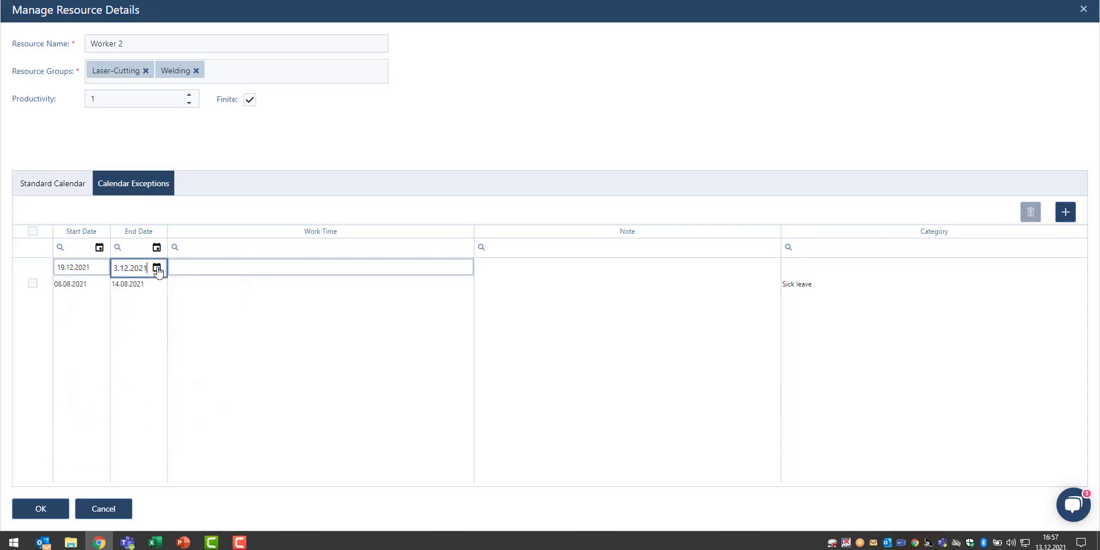
pyautogui.click(158, 270)
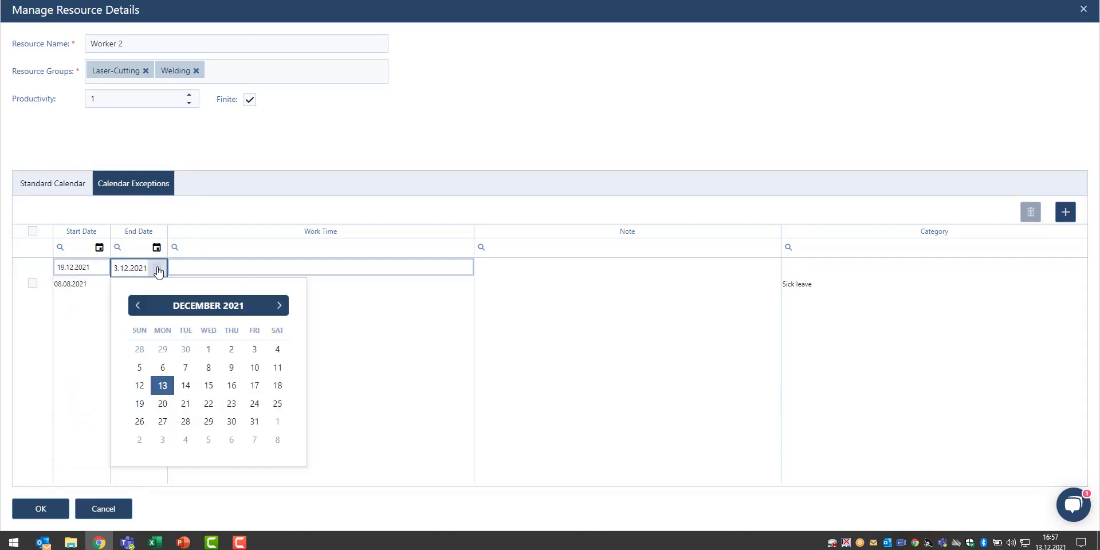
pyautogui.click(252, 423)
pyautogui.click(558, 268)
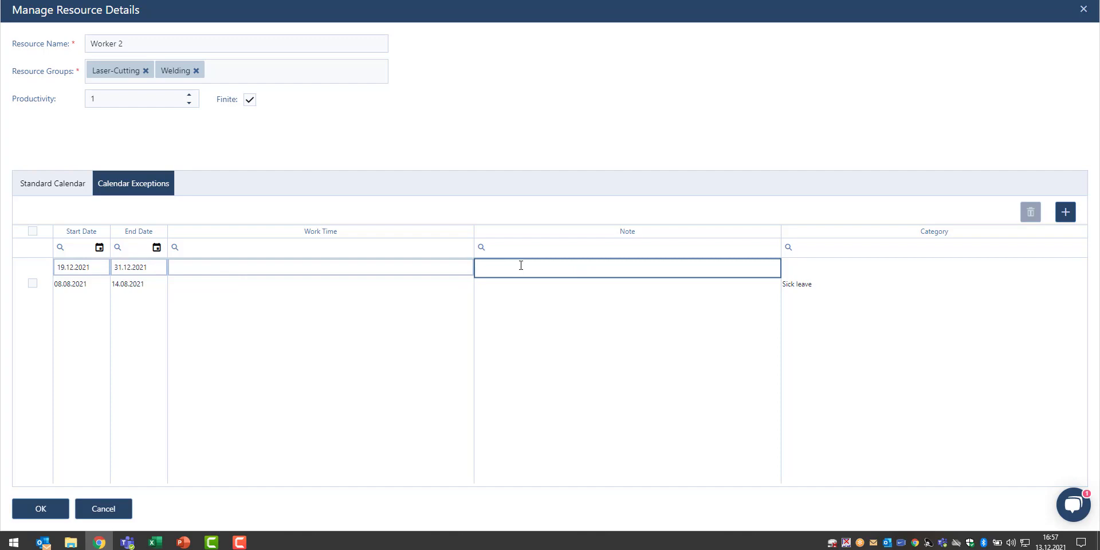
pyautogui.write('Merry XMas')
# Set the exception's category to Vacation and save Worker 2's resource details
pyautogui.click(884, 266)
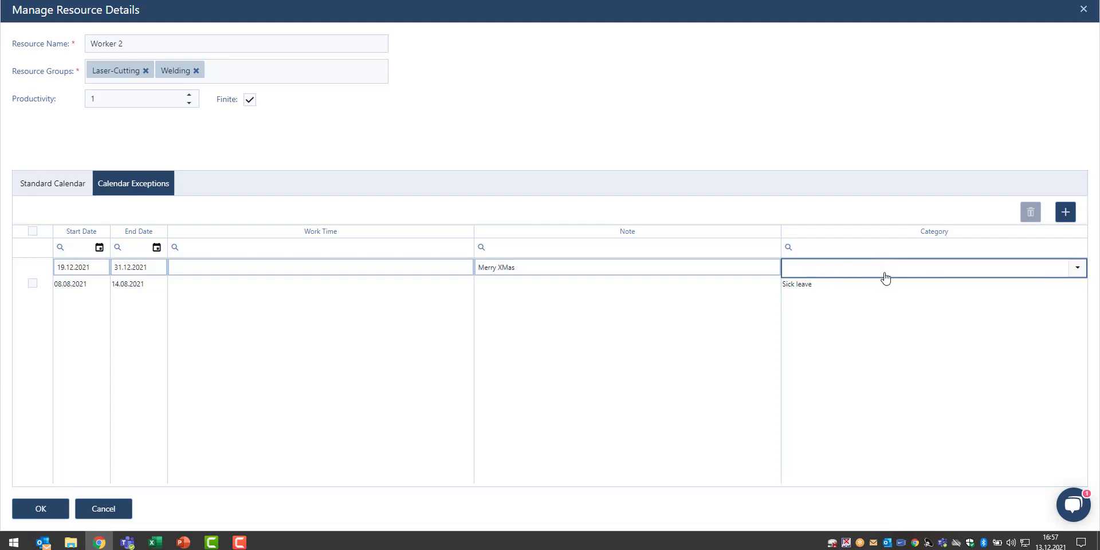
pyautogui.click(886, 277)
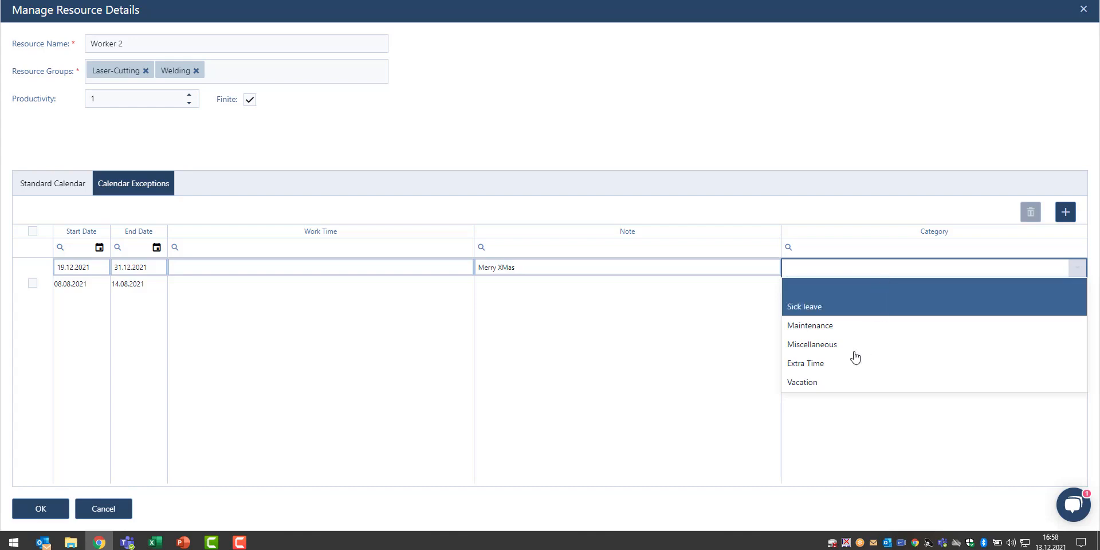
pyautogui.click(835, 384)
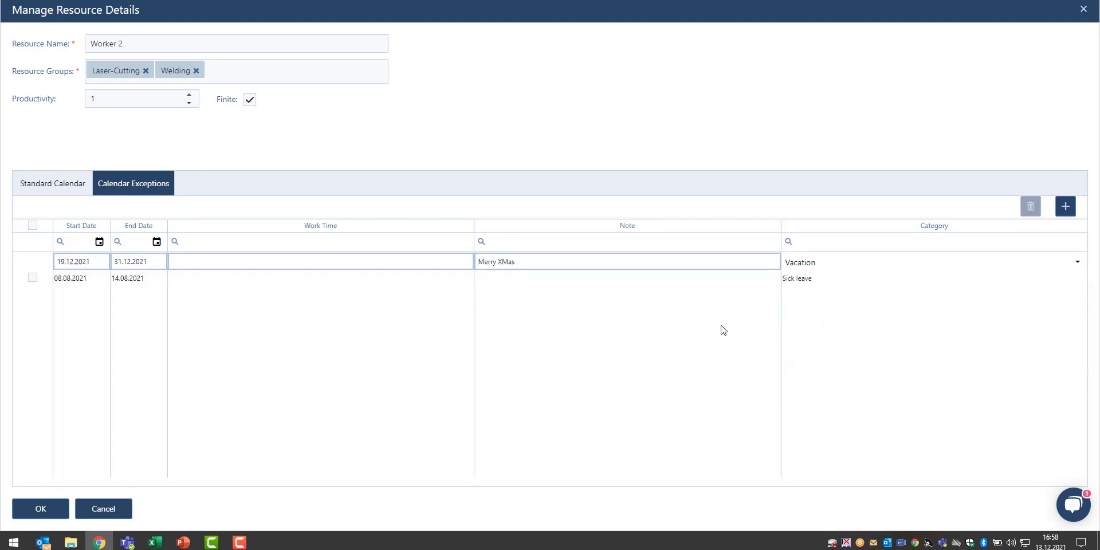
pyautogui.click(550, 439)
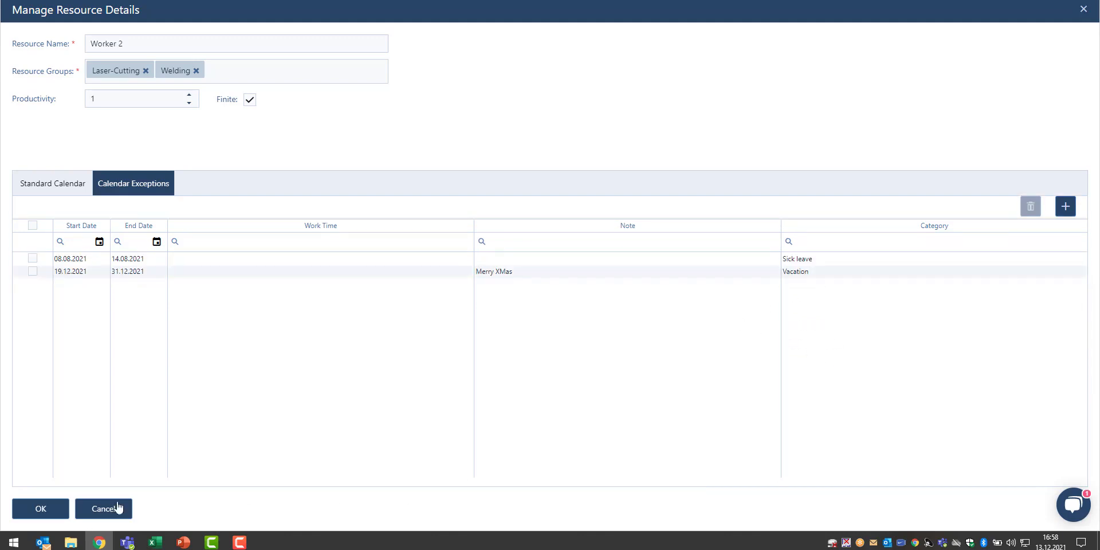
pyautogui.click(50, 515)
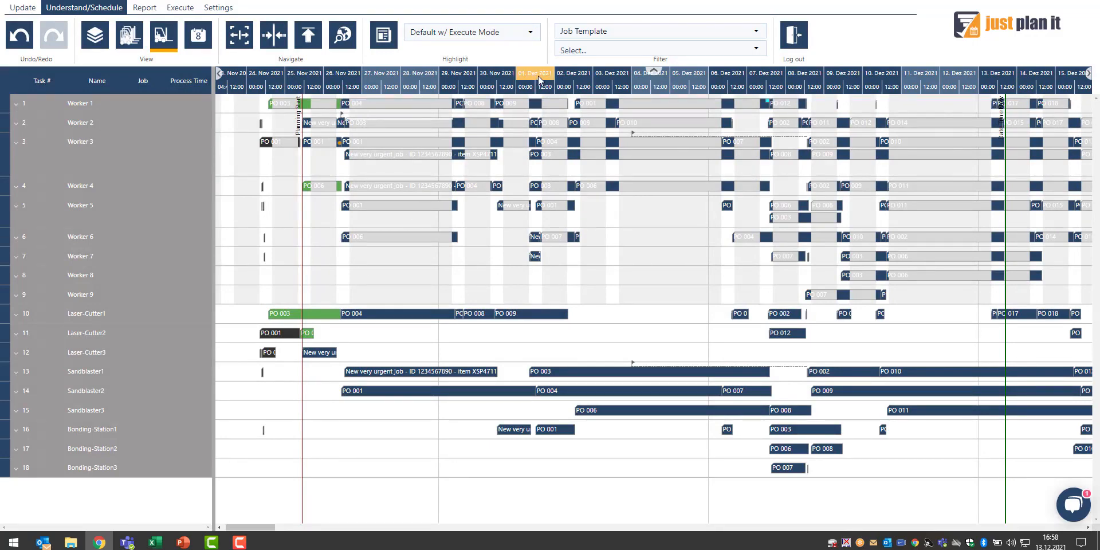
# Inspect Worker 2's Merry XMas vacation exception in the resource chart's week-scale timeline
pyautogui.scroll(-5, 538, 76)
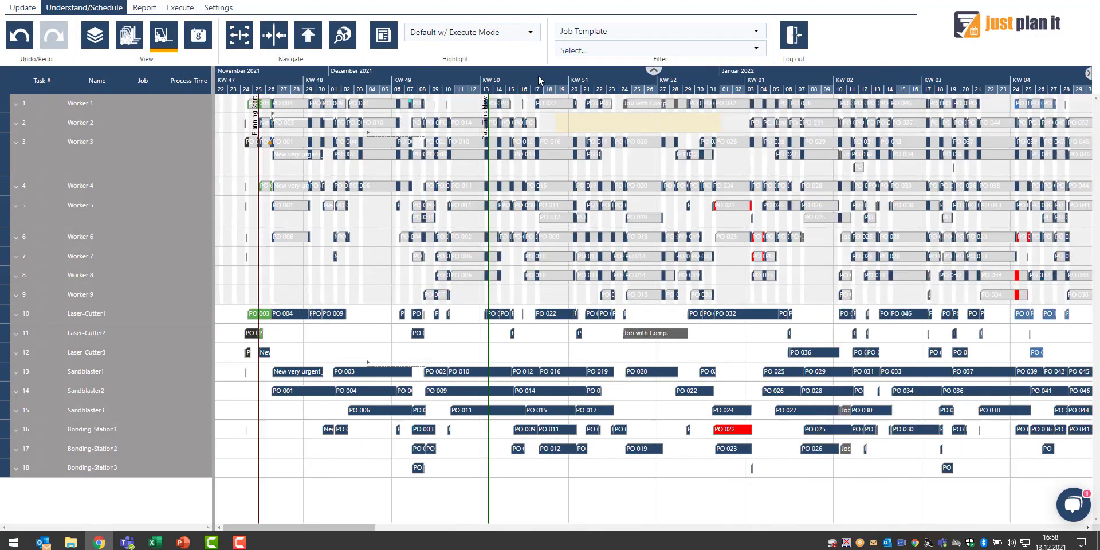
pyautogui.scroll(-2, 538, 76)
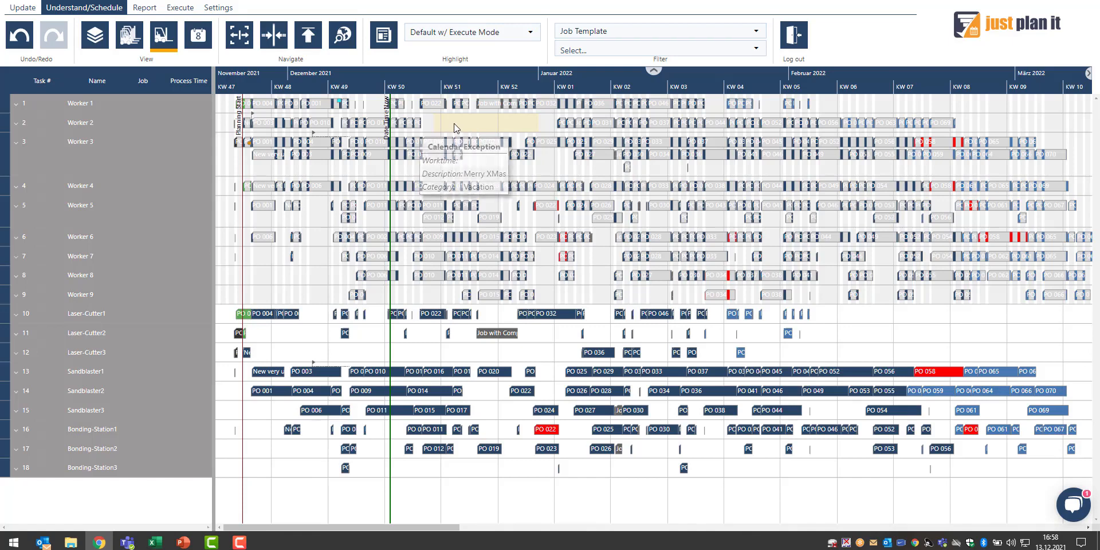
pyautogui.moveTo(470, 123)
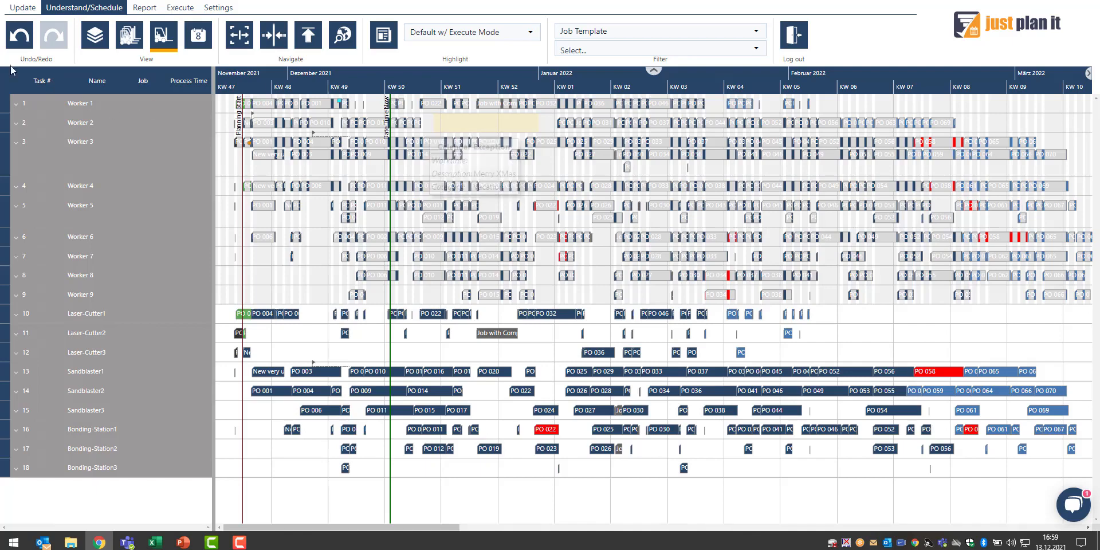
# Switch to the job view and review the calendar exception category colours in the settings
pyautogui.click(90, 37)
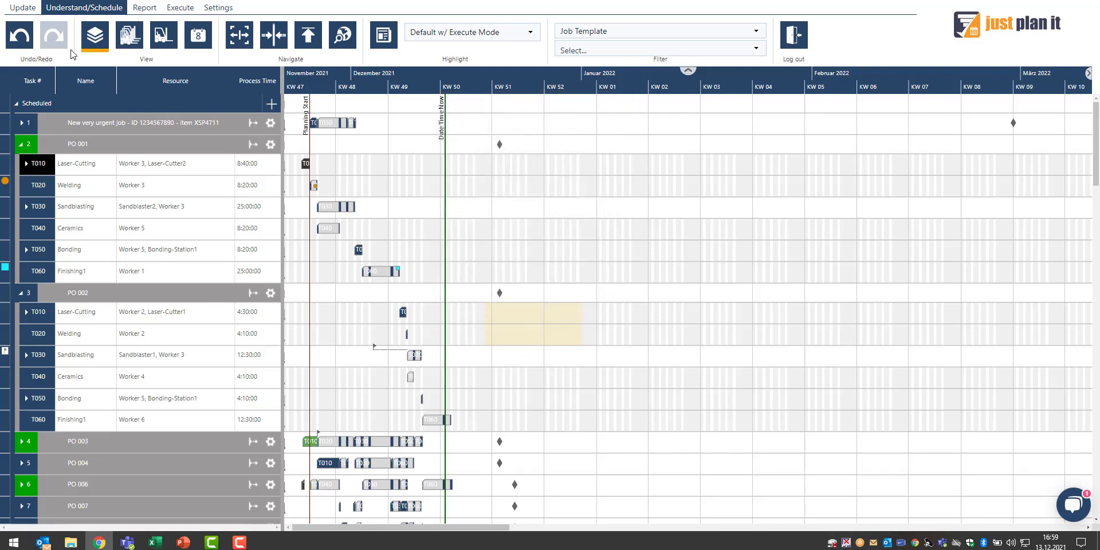
pyautogui.click(25, 13)
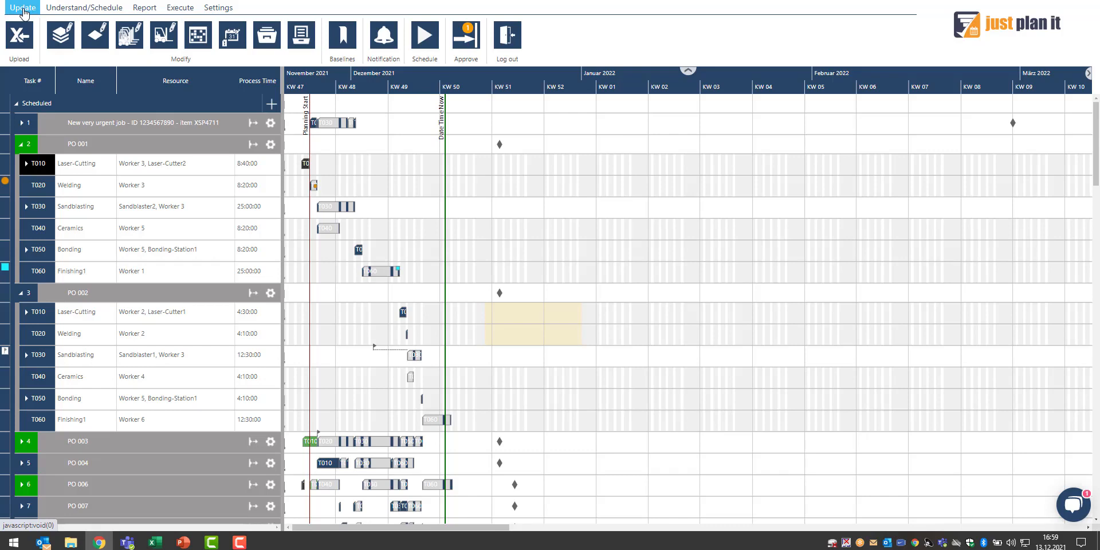
pyautogui.click(210, 10)
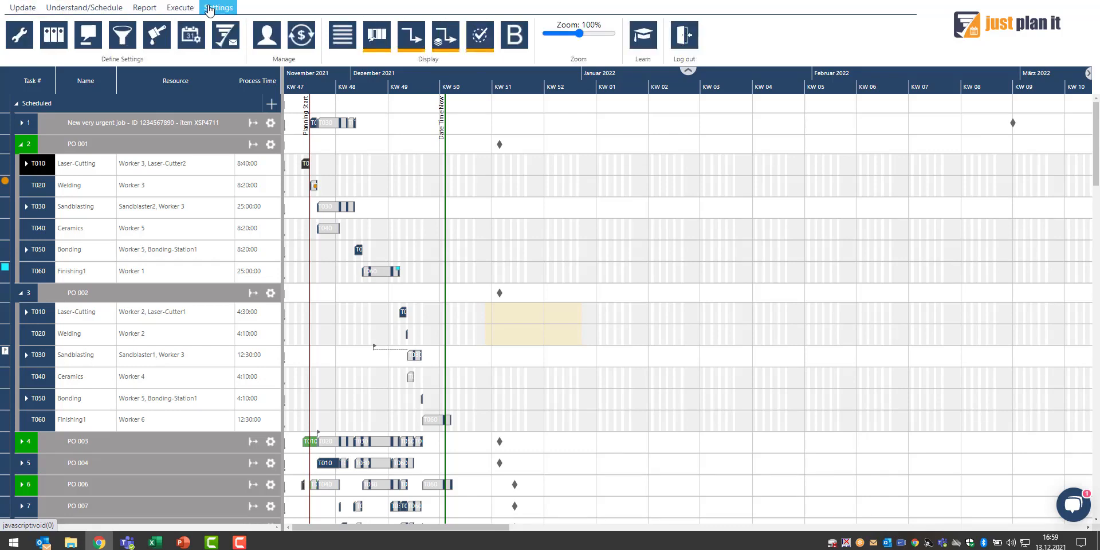
pyautogui.click(192, 46)
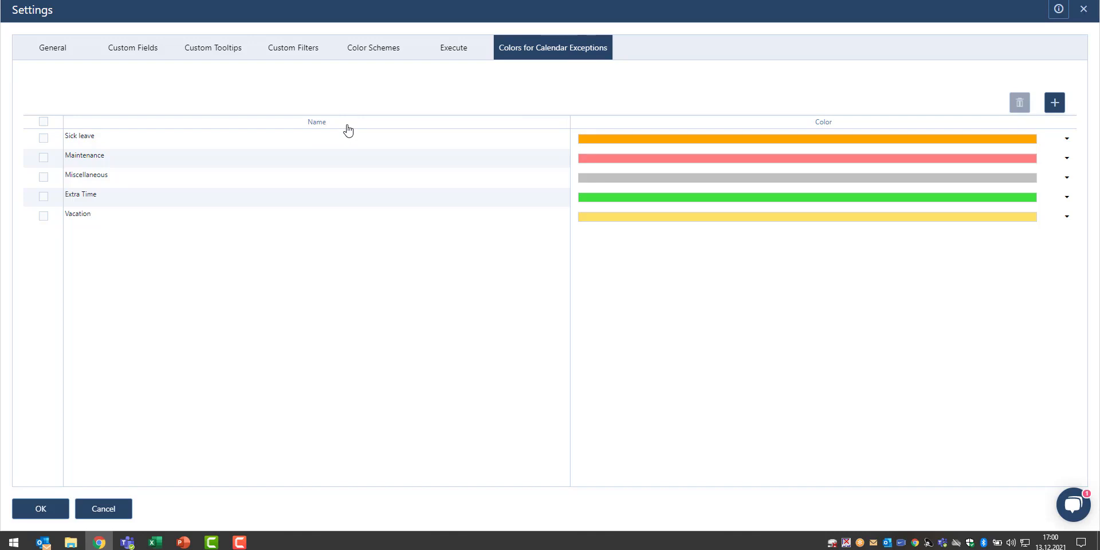
pyautogui.click(52, 508)
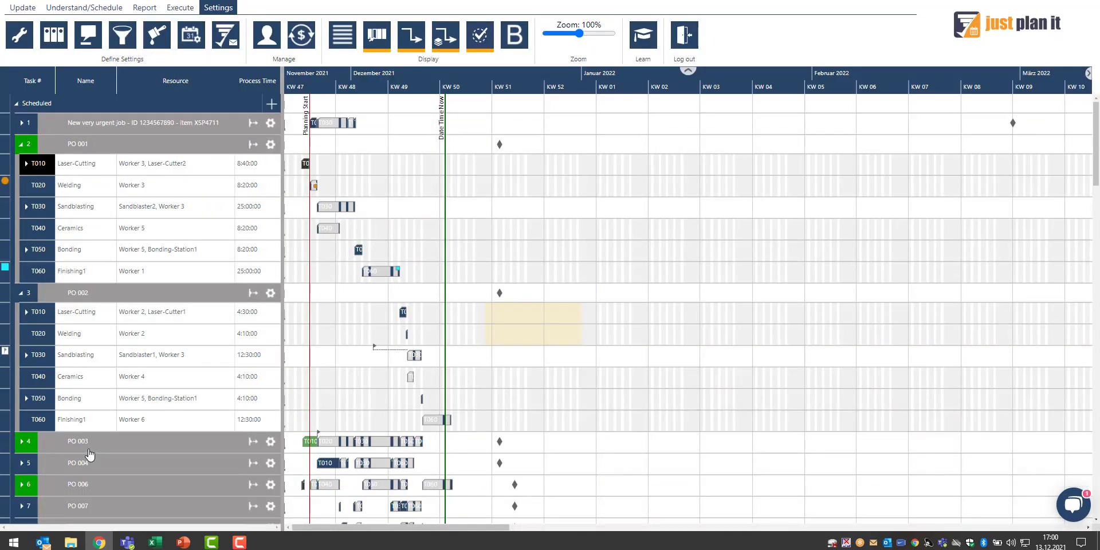
# Collapse the task lists of jobs PO 001 and PO 002
pyautogui.click(18, 148)
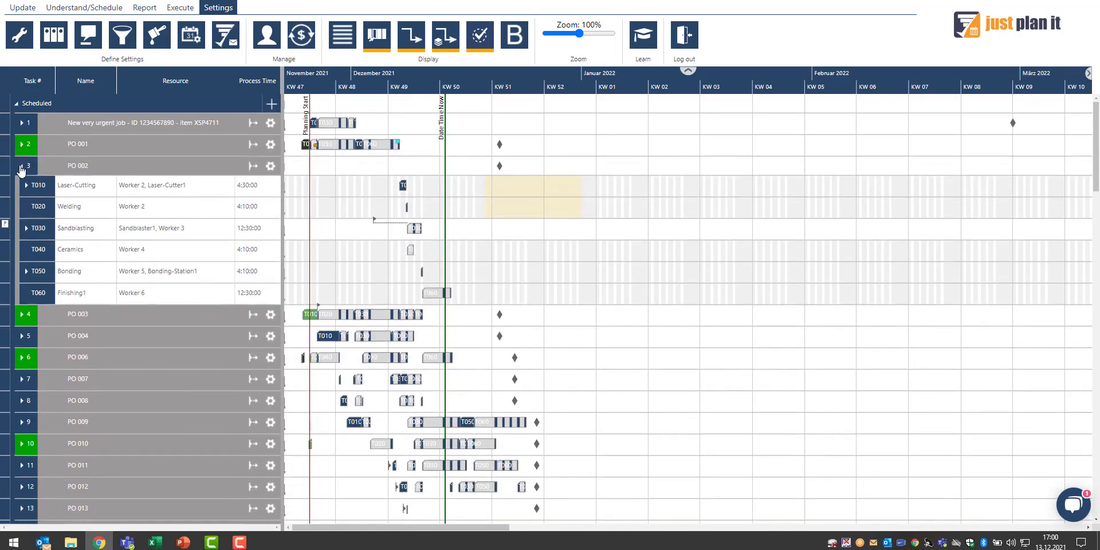
pyautogui.click(21, 166)
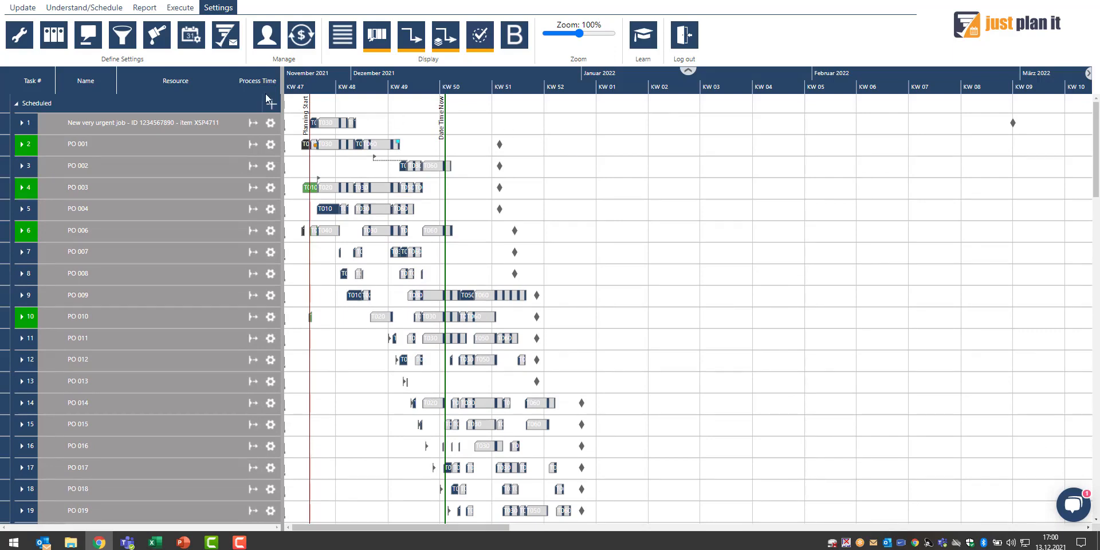
# Open the Manage All data dialog to review the Jobs and Tasks tables, then cancel it
pyautogui.click(23, 8)
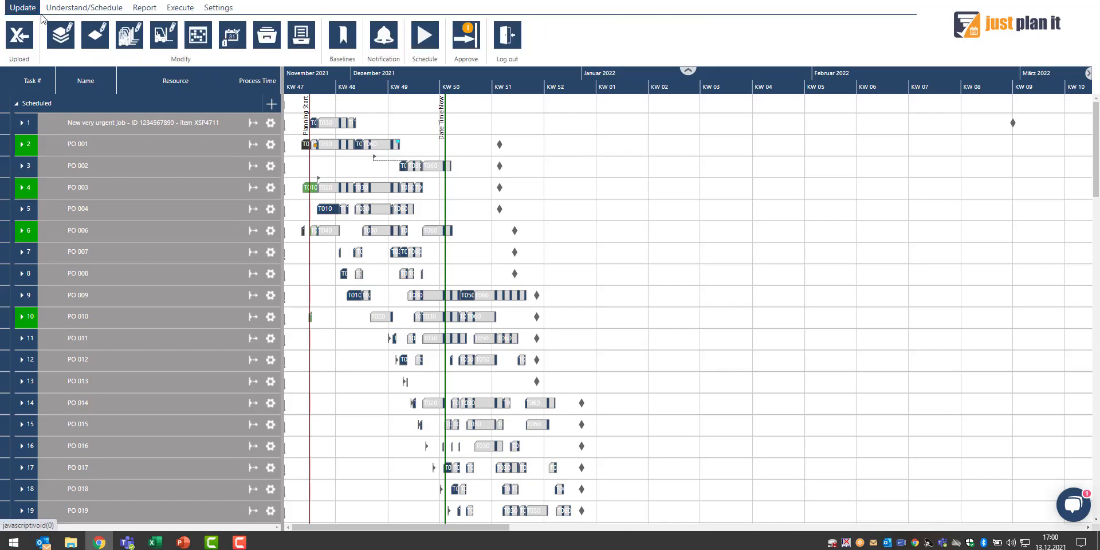
pyautogui.click(62, 40)
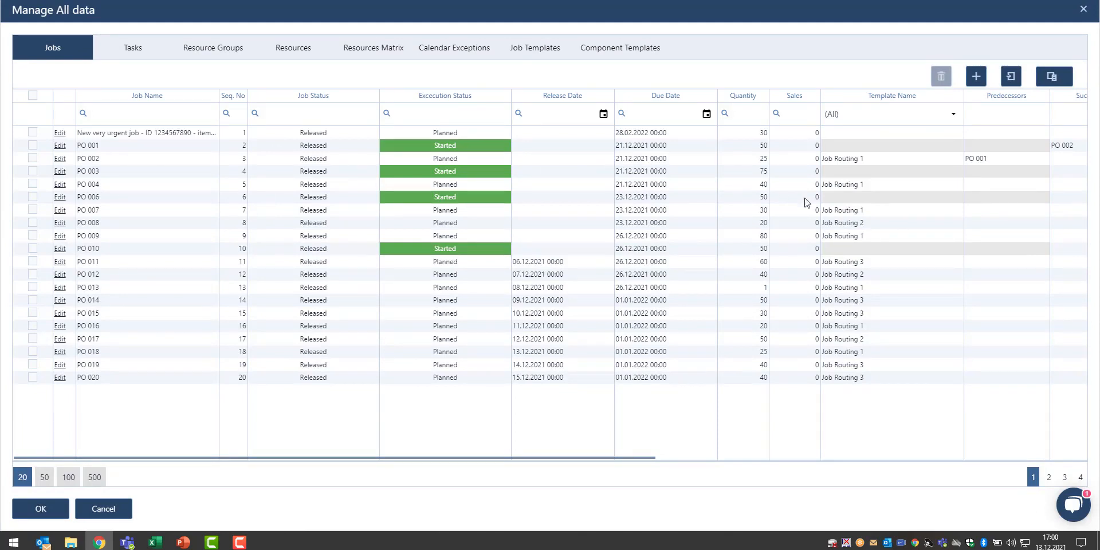
pyautogui.click(131, 50)
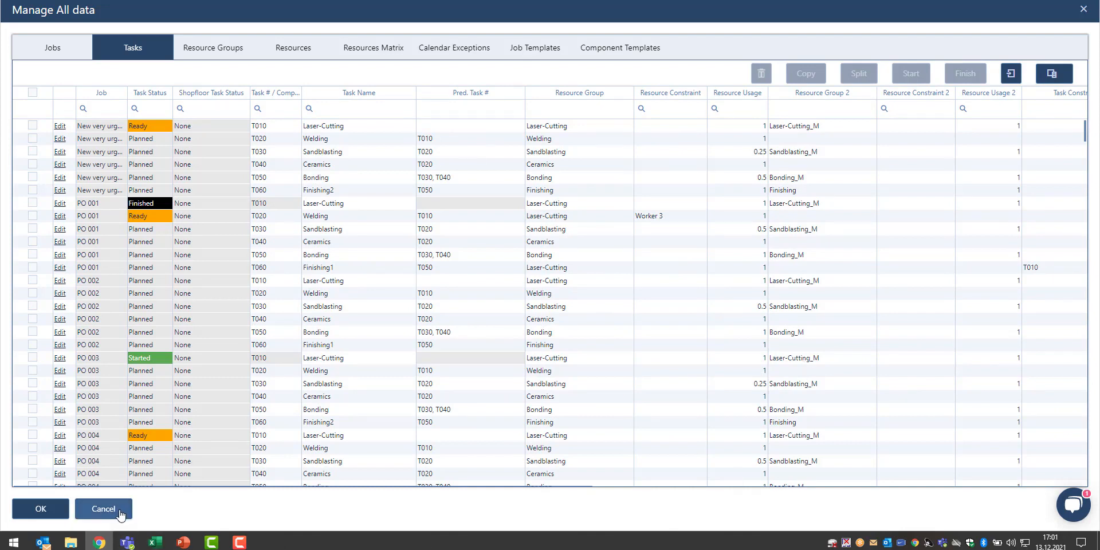
pyautogui.click(103, 509)
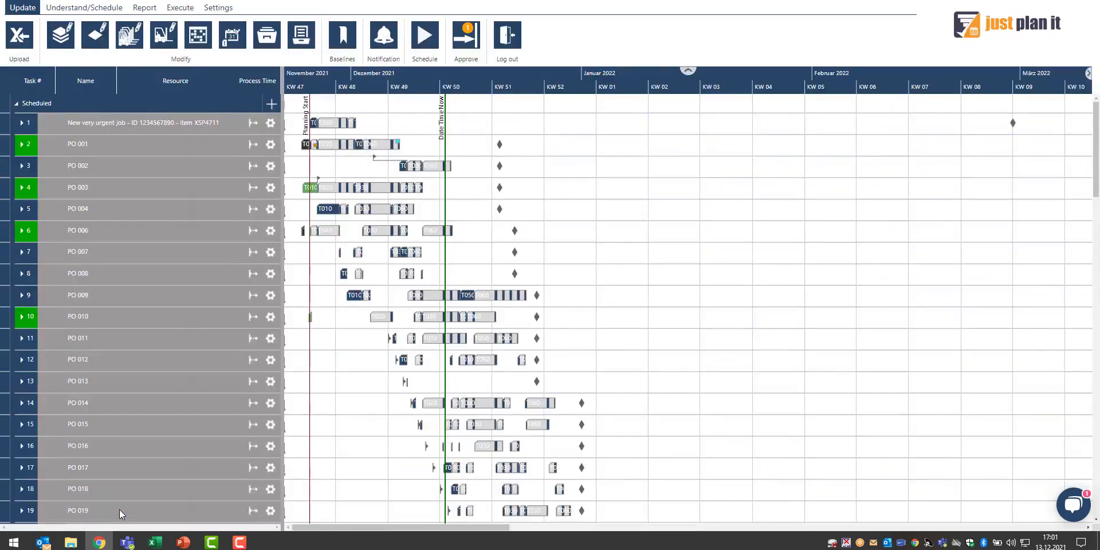
pyautogui.moveTo(120, 510)
# Set the Gantt zoom to 99% and switch the chart to compact row display
pyautogui.click(219, 7)
pyautogui.moveTo(582, 37); pyautogui.dragTo(578, 37)
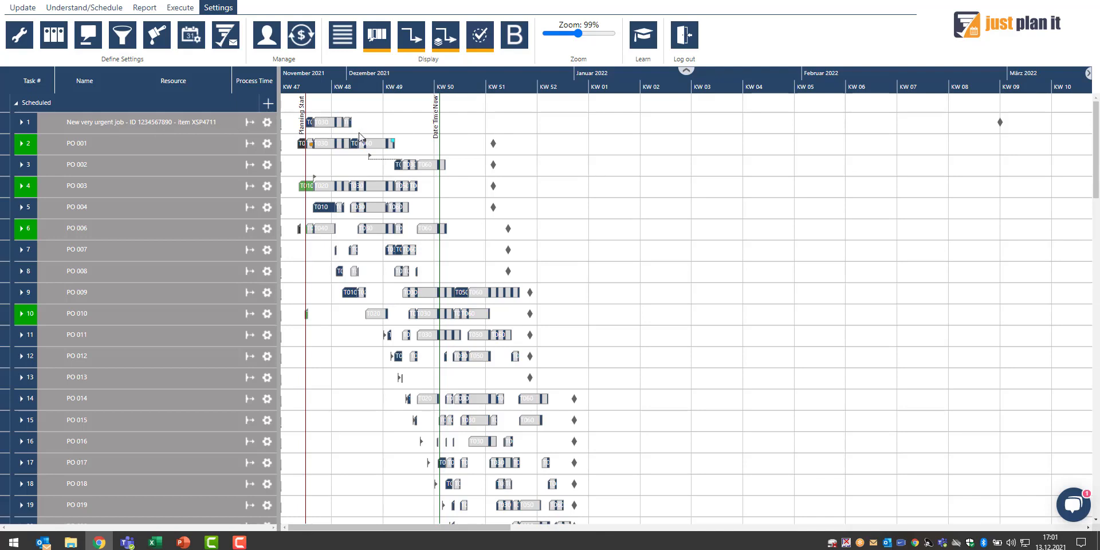
pyautogui.click(342, 37)
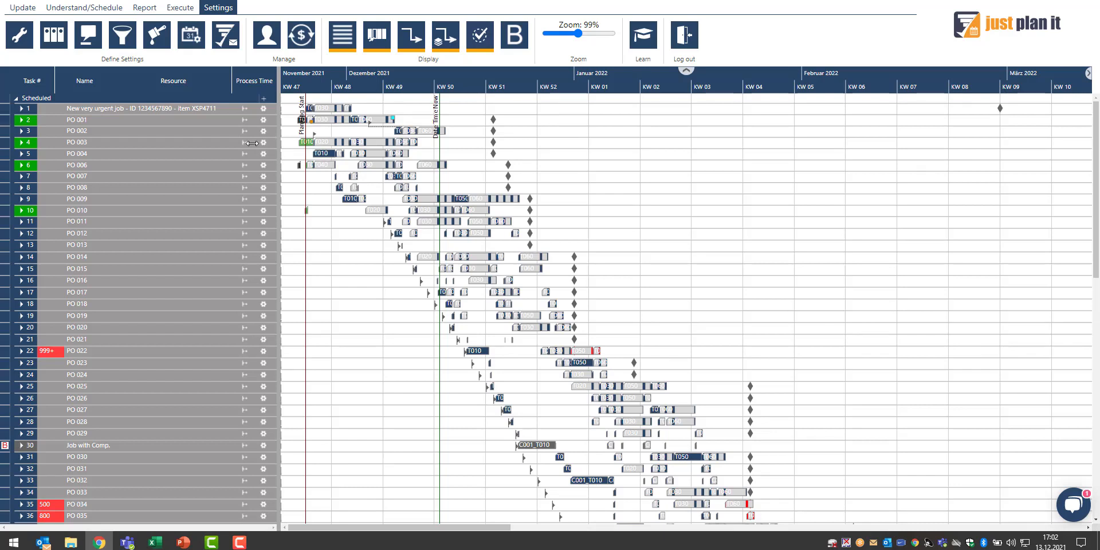
# Switch to the resource group view and then to the resource view to see the compact display
pyautogui.click(106, 9)
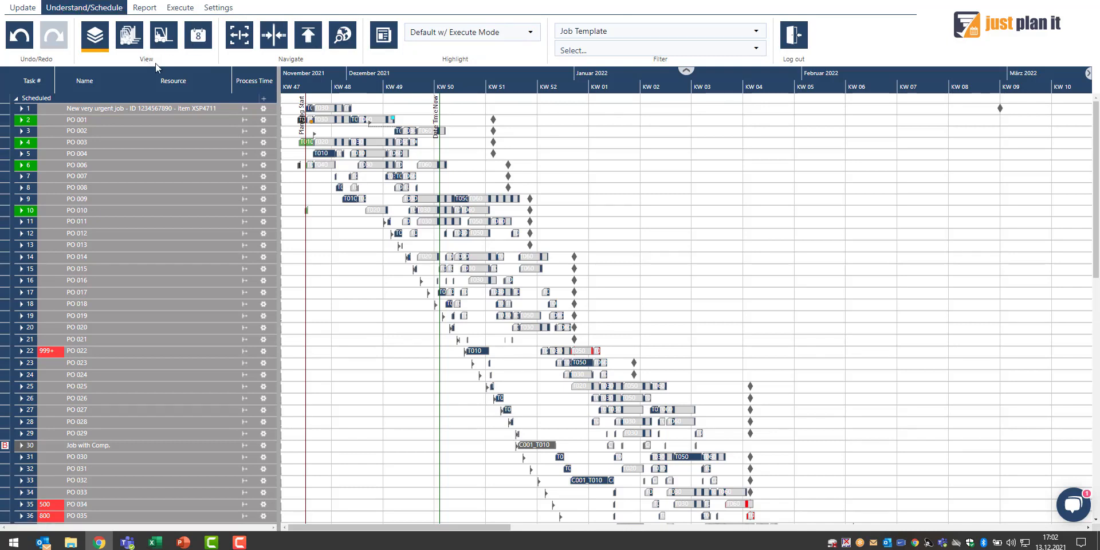
pyautogui.click(129, 35)
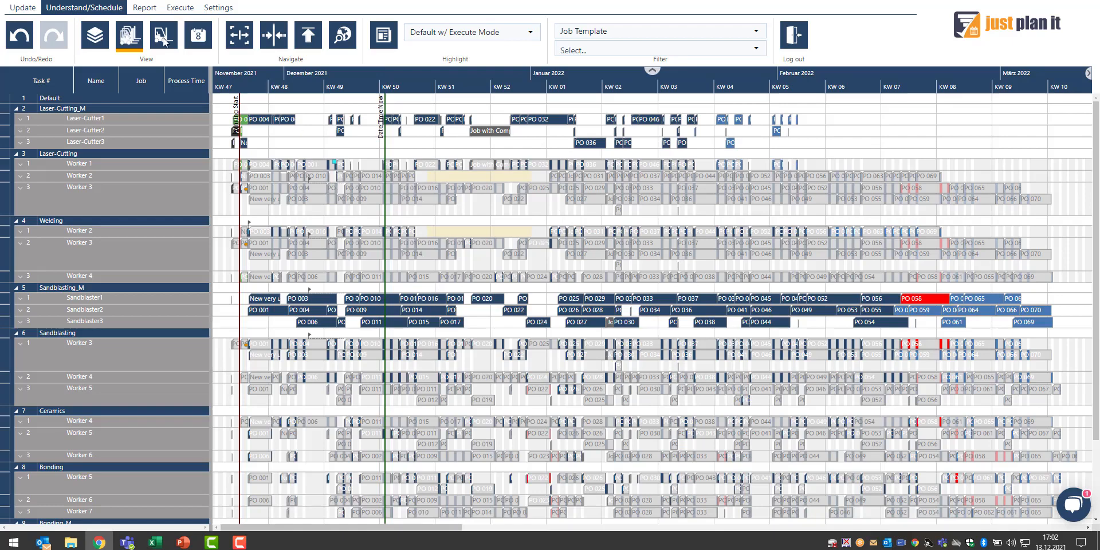
pyautogui.click(163, 36)
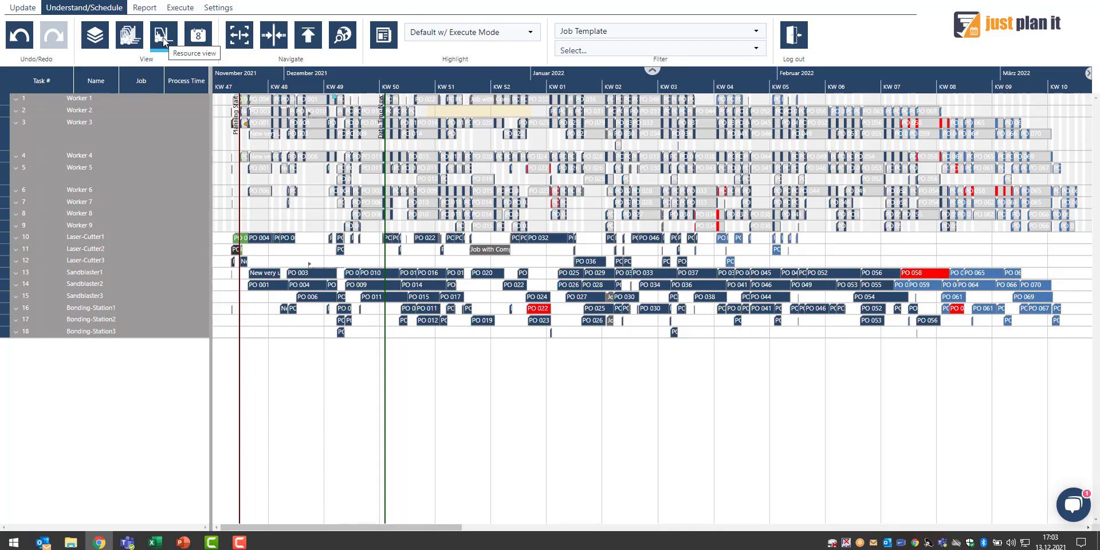
pyautogui.click(163, 40)
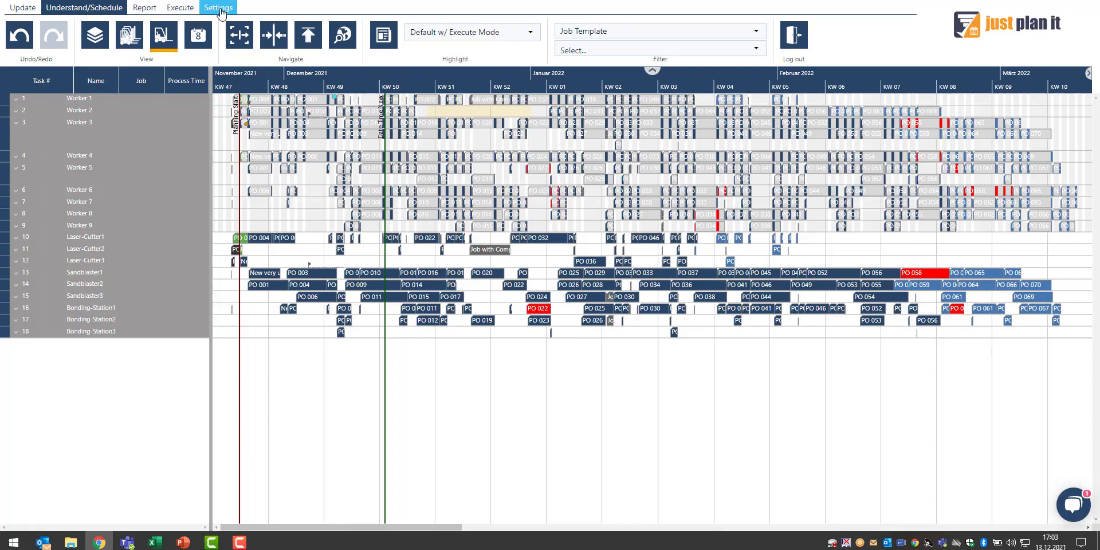
# Turn compact row display off and return to the job view
pyautogui.click(219, 7)
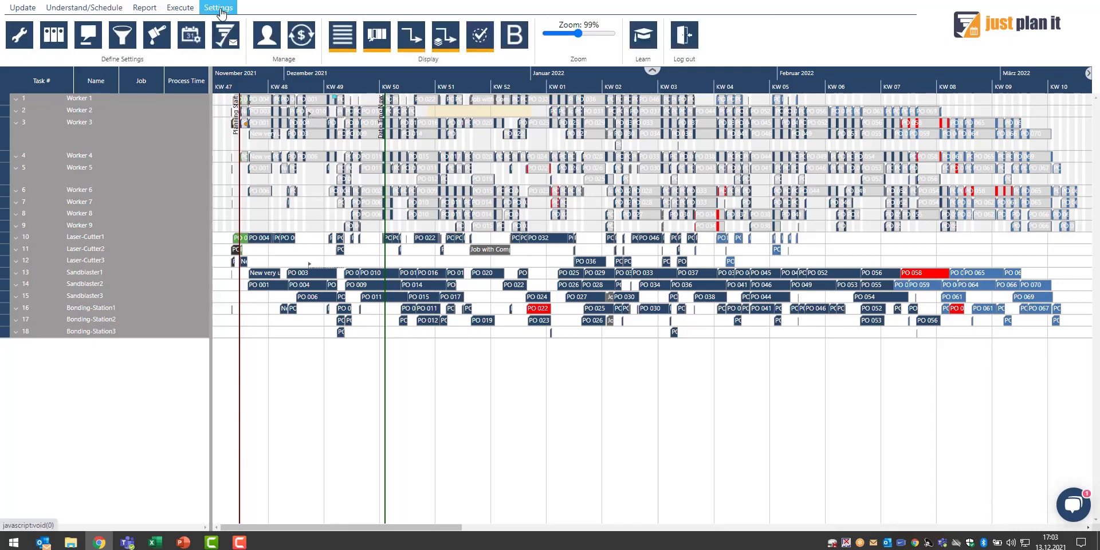
pyautogui.click(347, 47)
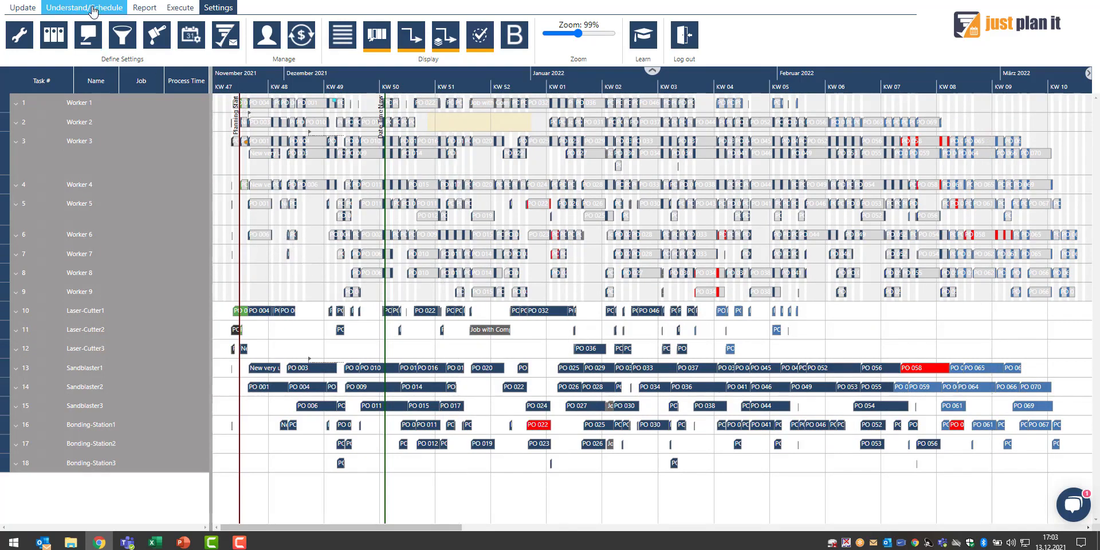
pyautogui.click(93, 8)
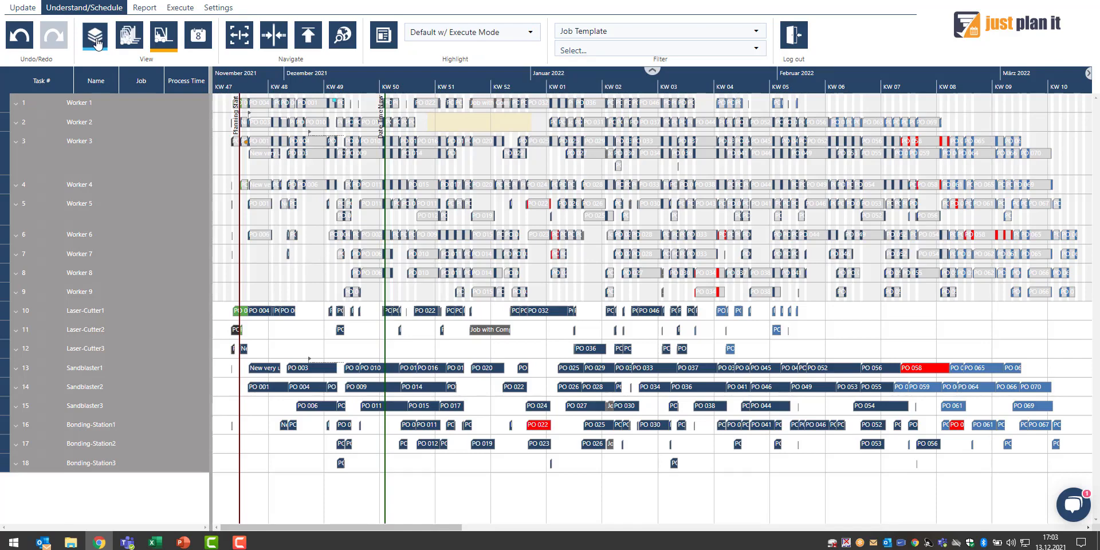
pyautogui.click(96, 43)
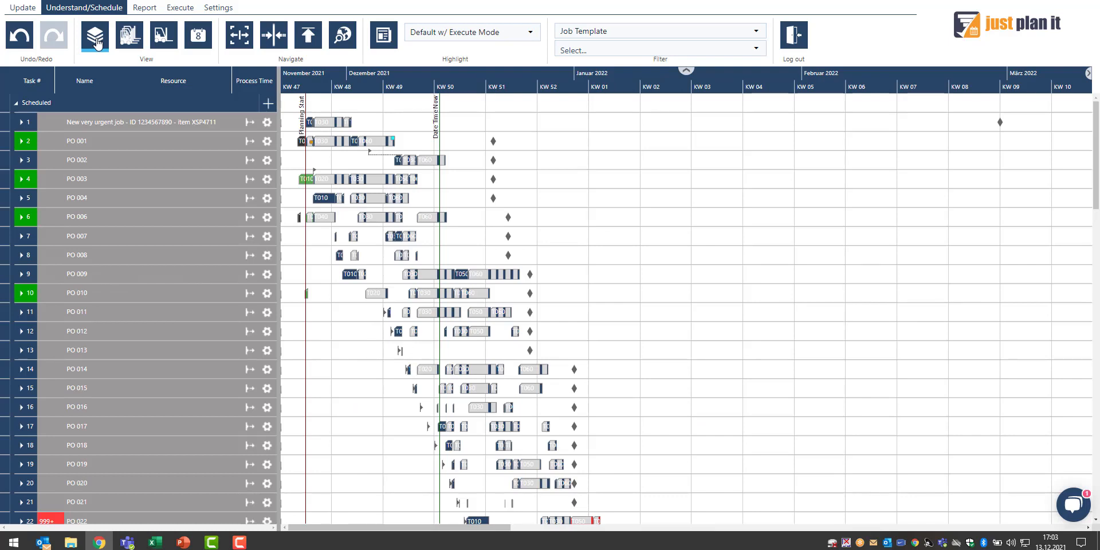
pyautogui.scroll(-1, 308, 371)
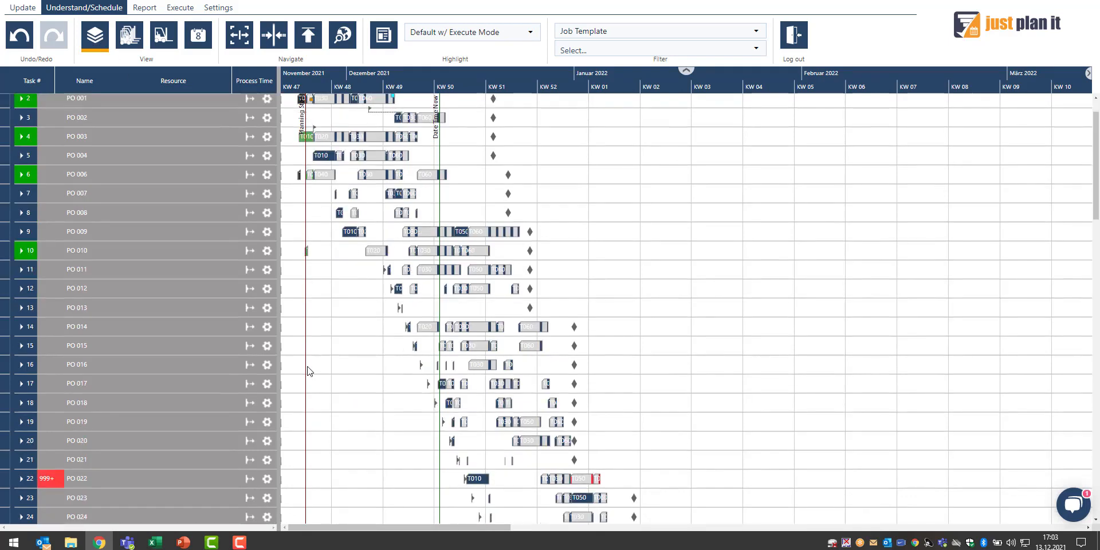
pyautogui.scroll(1, 308, 372)
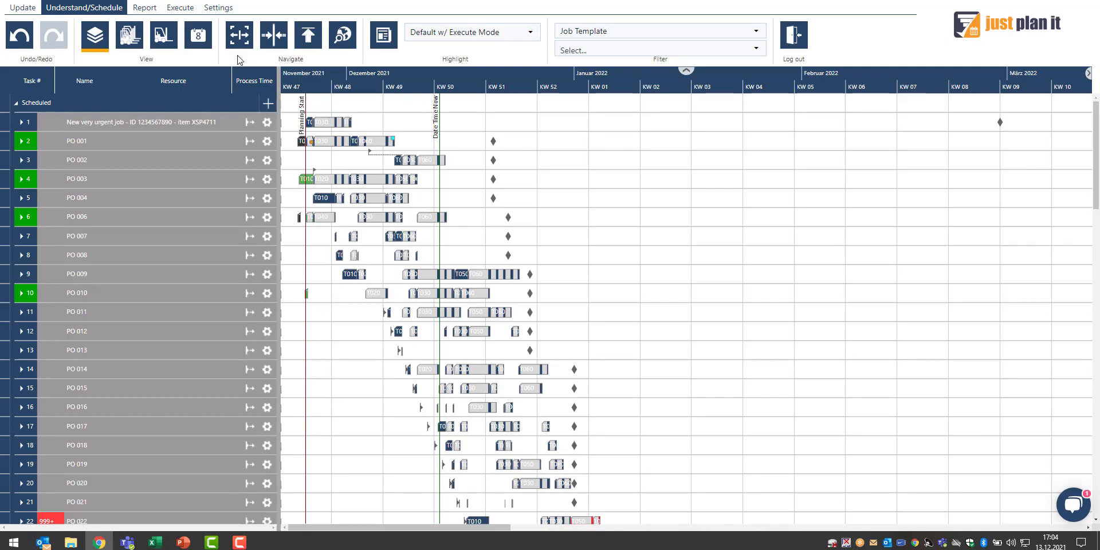
# Turn on the baseline display in the job Gantt chart
pyautogui.click(216, 14)
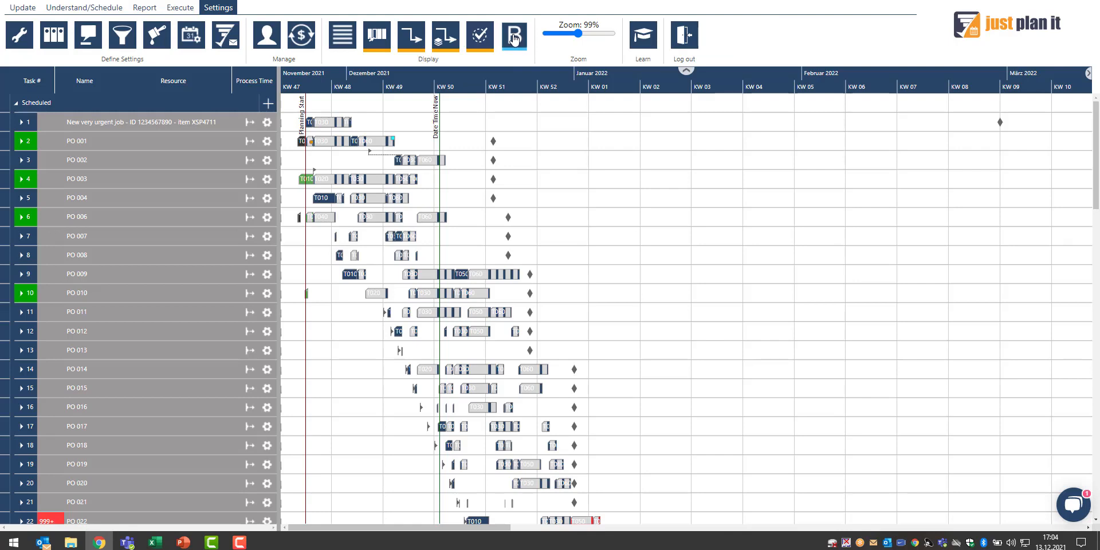
pyautogui.click(514, 39)
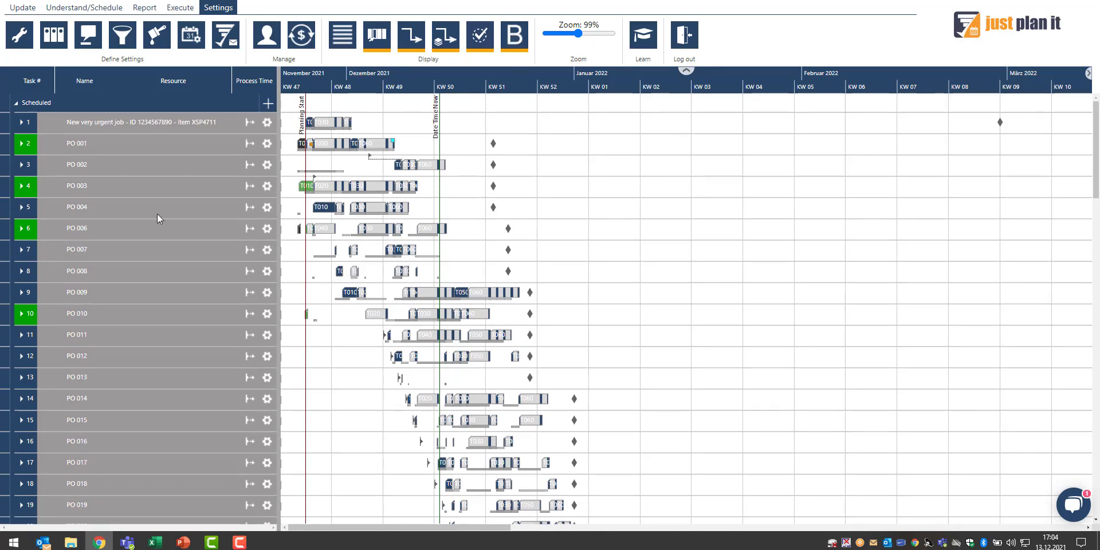
# Expand jobs PO 002 and PO 001 and browse the job list to compare tasks with their baselines
pyautogui.click(22, 165)
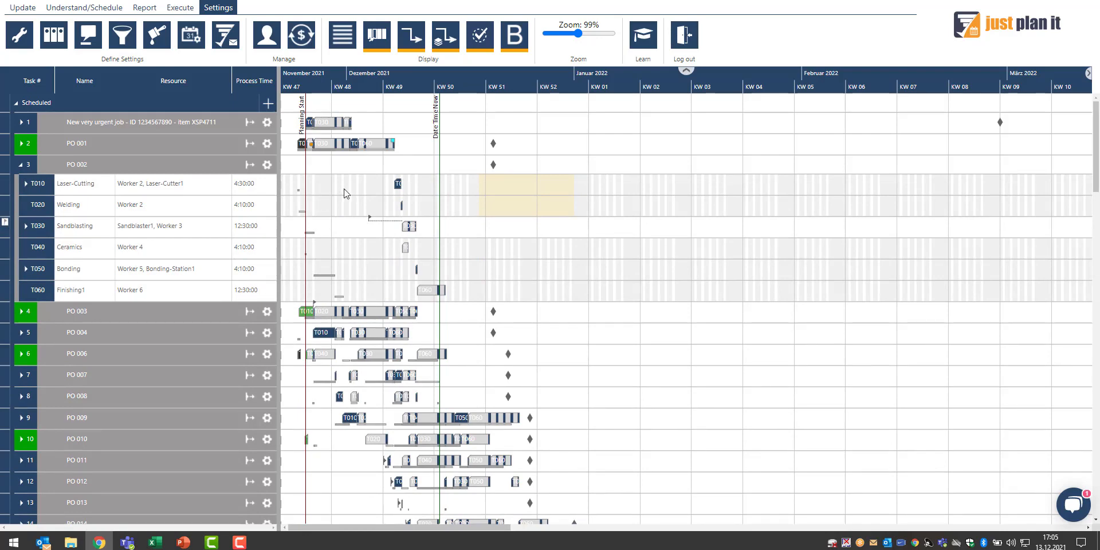
pyautogui.click(22, 143)
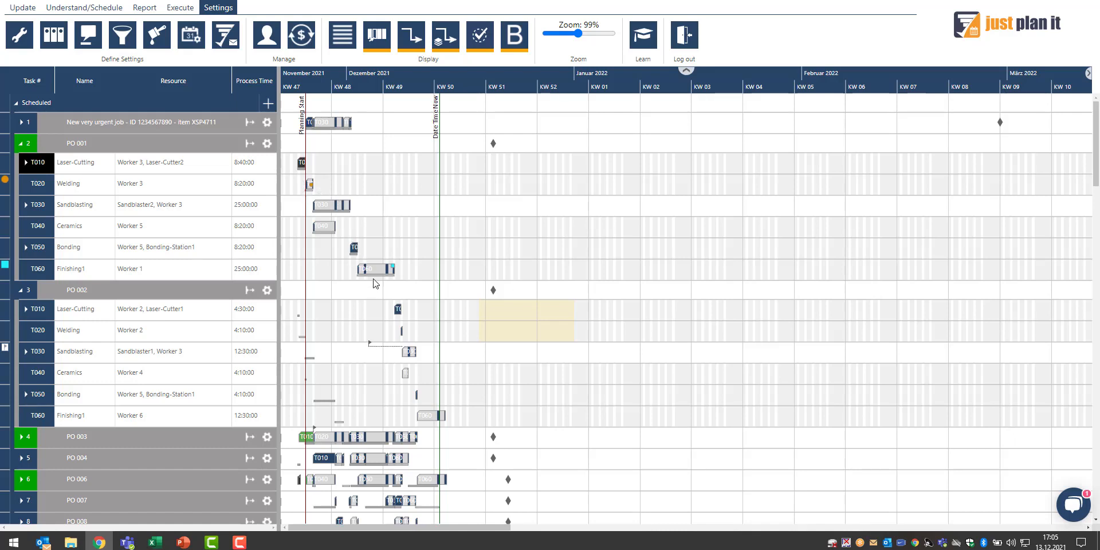
pyautogui.scroll(-1, 369, 283)
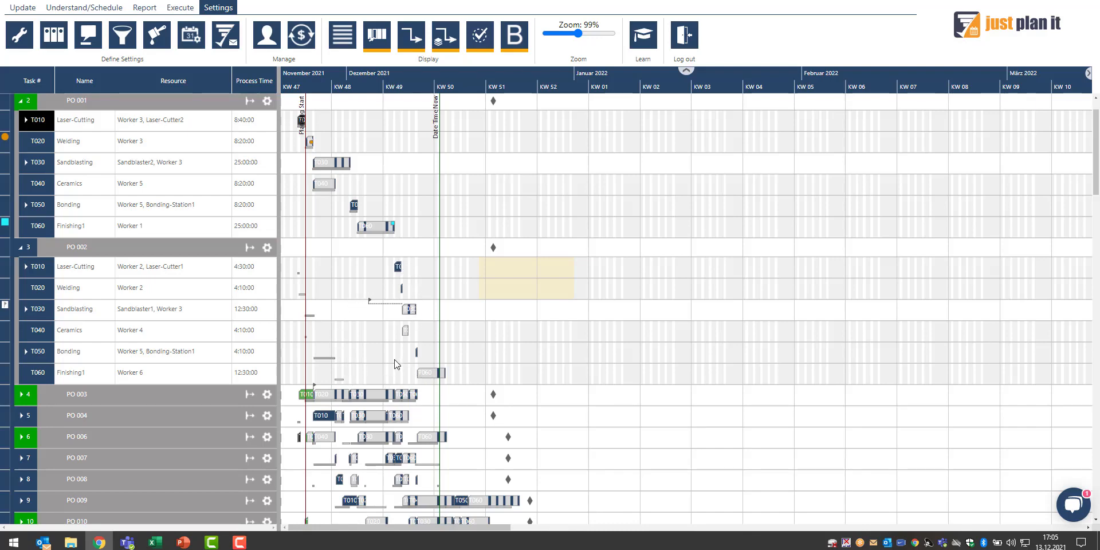
pyautogui.scroll(-1, 427, 371)
pyautogui.scroll(-2, 427, 371)
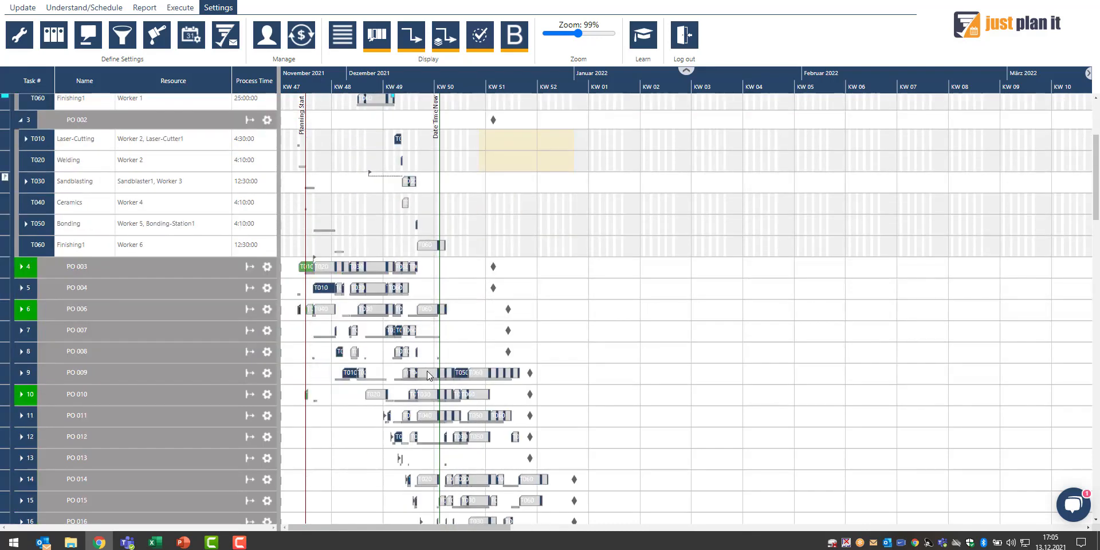
pyautogui.click(22, 331)
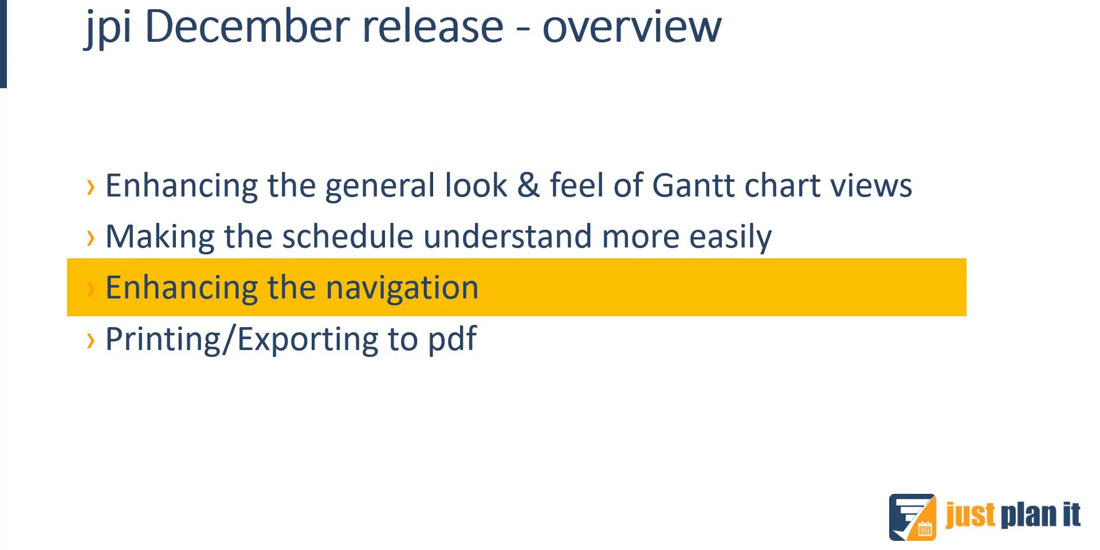
# Switch to the just plan it browser window and zoom the job Gantt chart in by selecting periods in the timescale header
pyautogui.hotkey('alt', 'Tab')
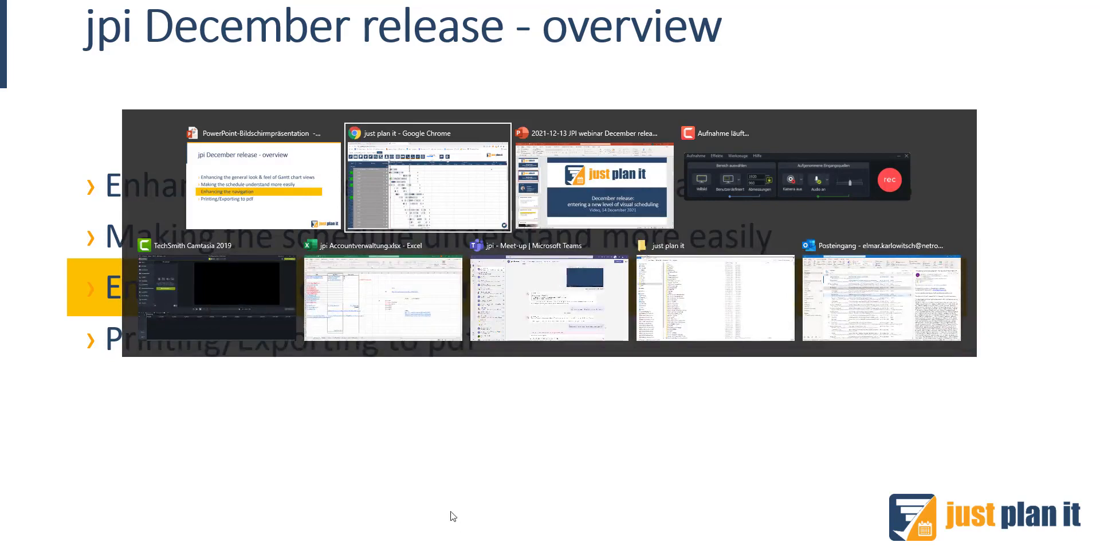
pyautogui.click(412, 197)
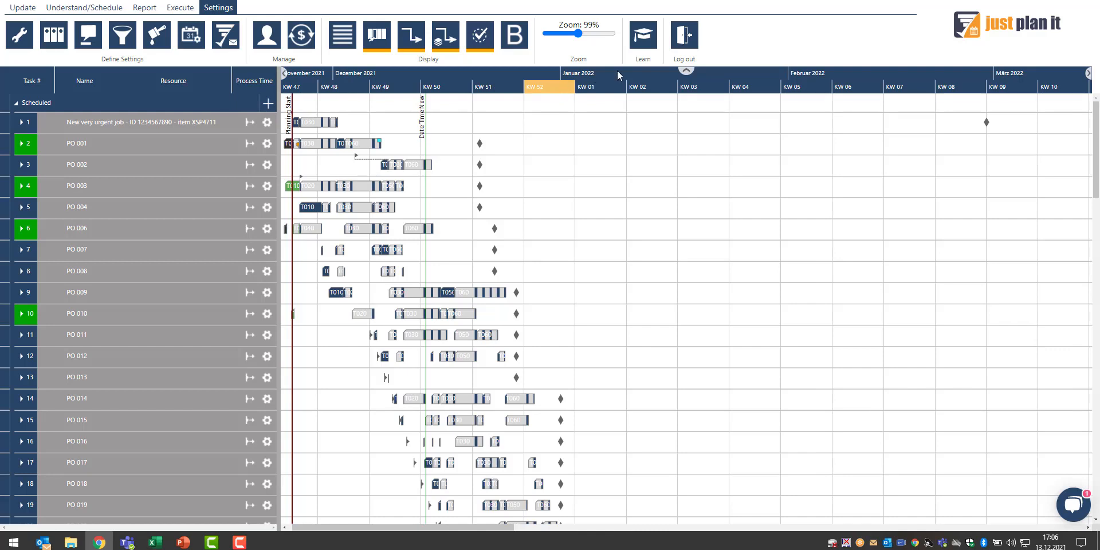
pyautogui.click(534, 74)
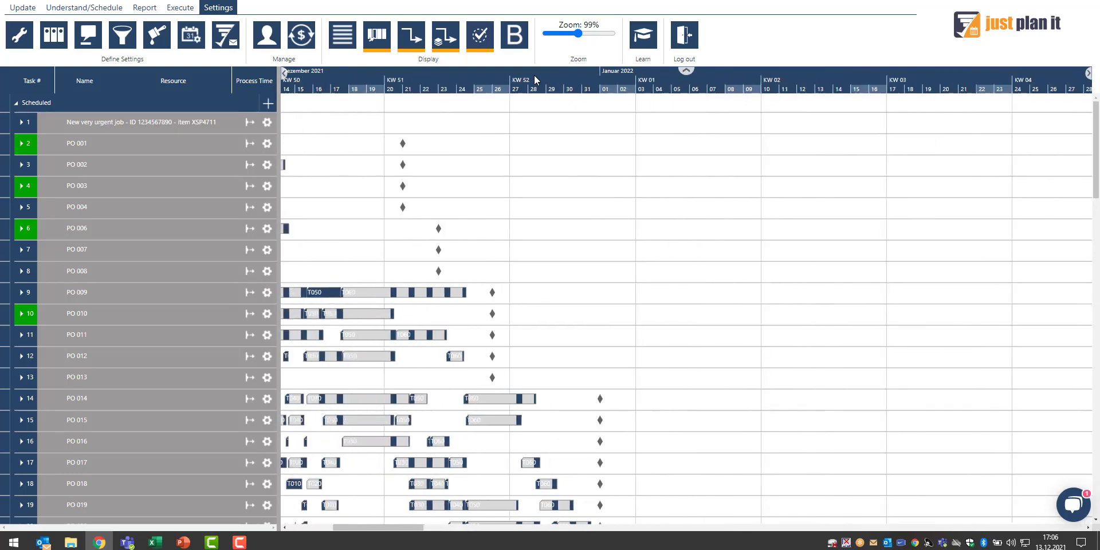
pyautogui.click(534, 76)
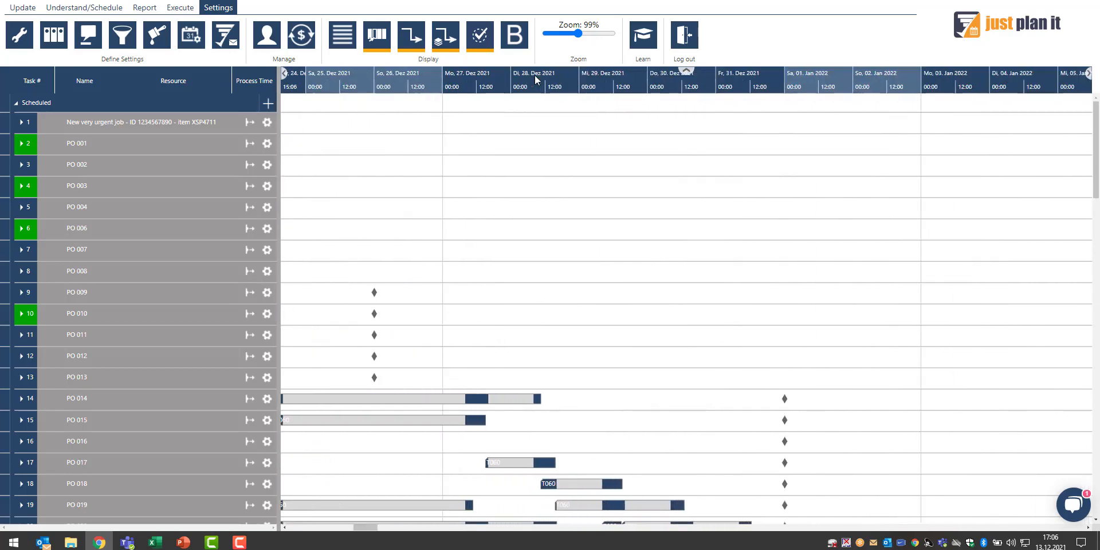
pyautogui.click(535, 75)
pyautogui.click(539, 77)
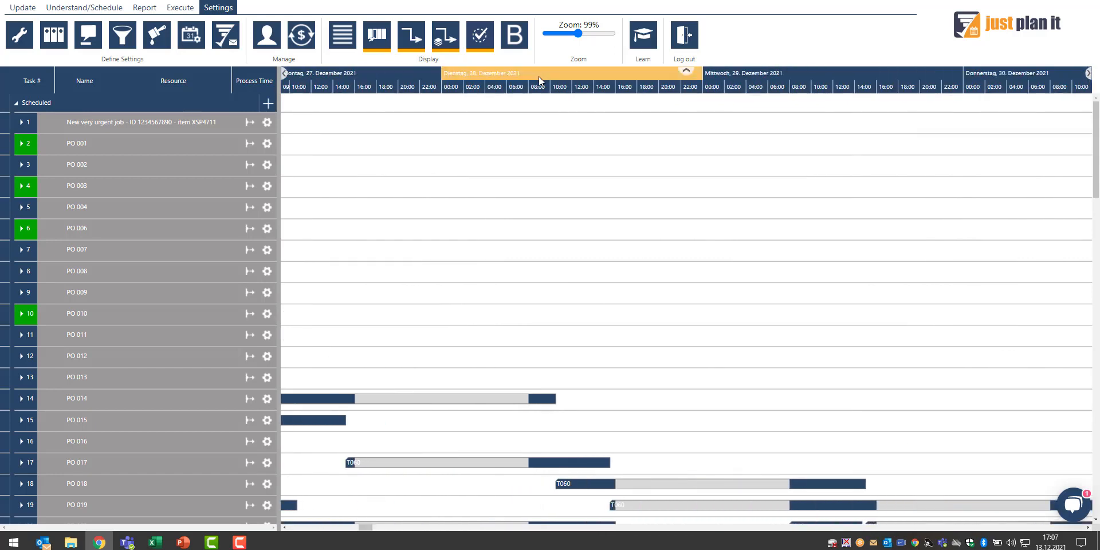
# Zoom the job Gantt timeline back out to the multi-month overview
pyautogui.scroll(-4, 538, 77)
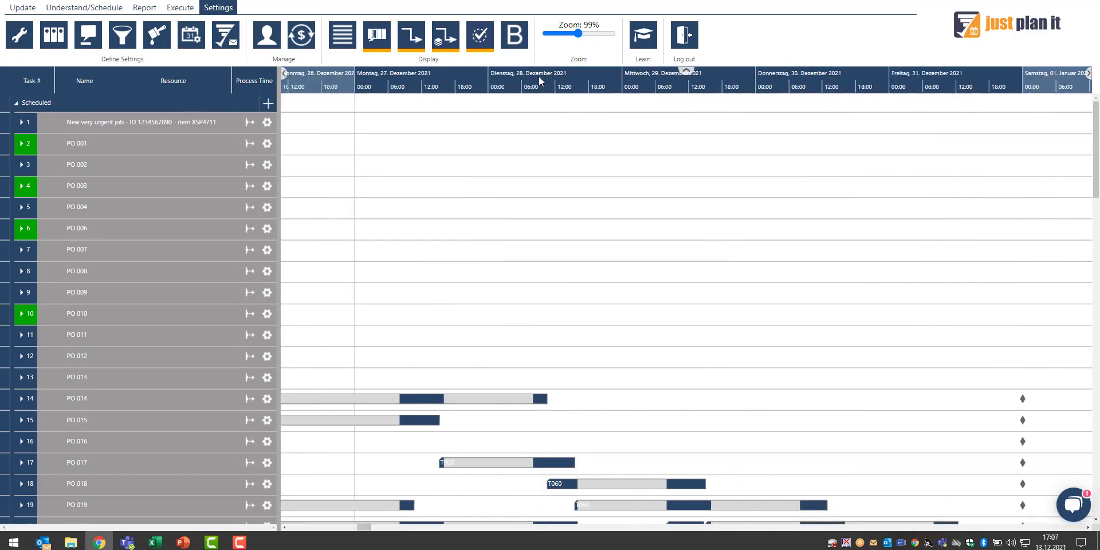
pyautogui.scroll(-5, 539, 80)
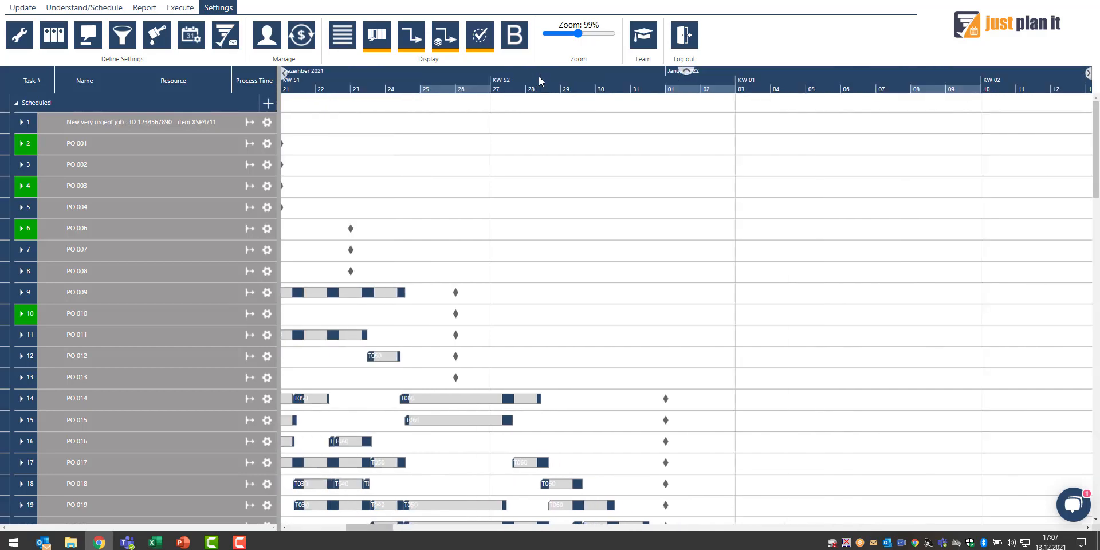
pyautogui.scroll(-5, 539, 80)
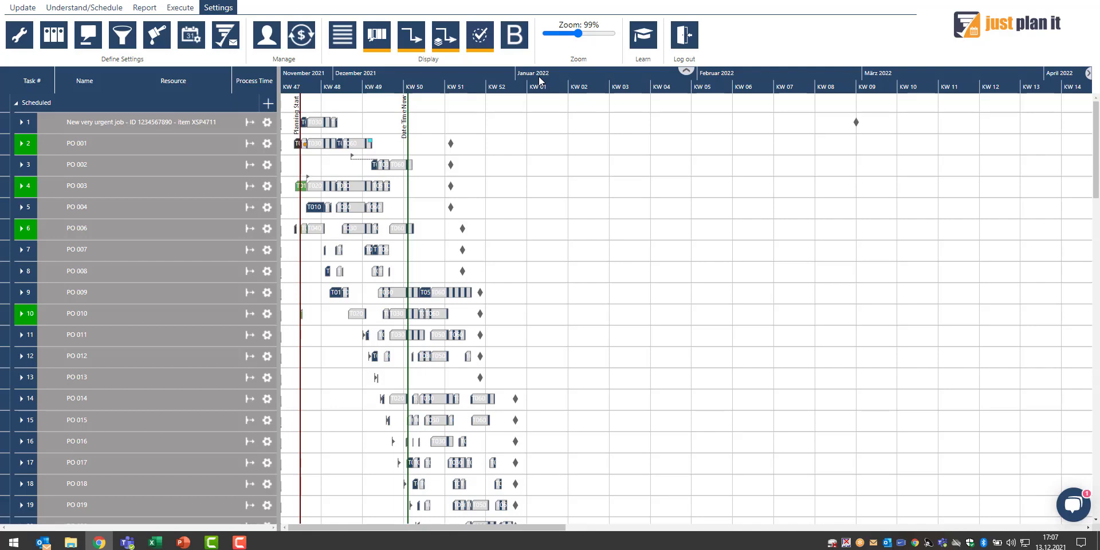
# Jump between zoom levels by selecting month and week headers in the timescale and pan along the chart
pyautogui.click(586, 75)
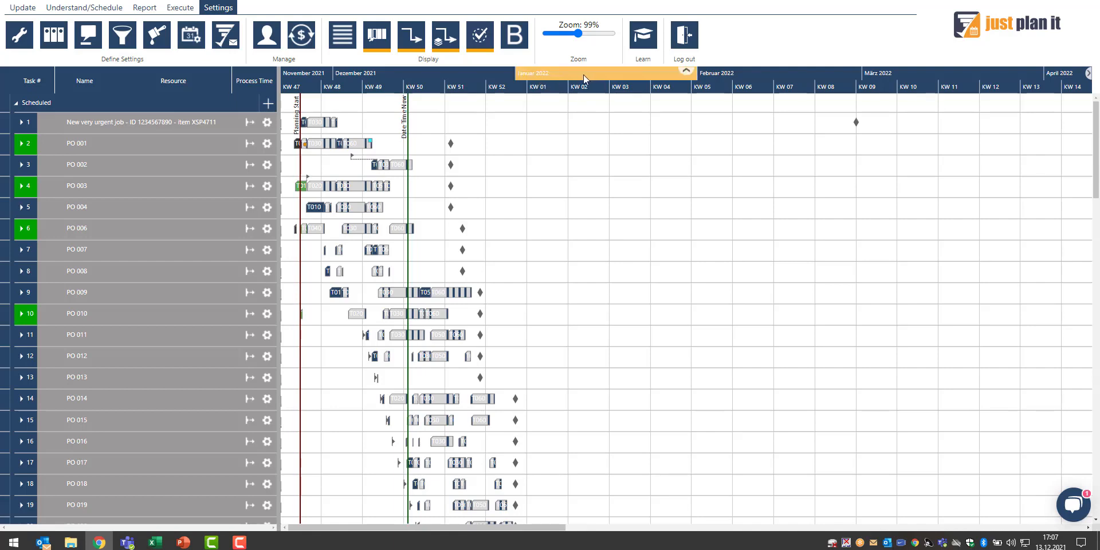
pyautogui.click(359, 74)
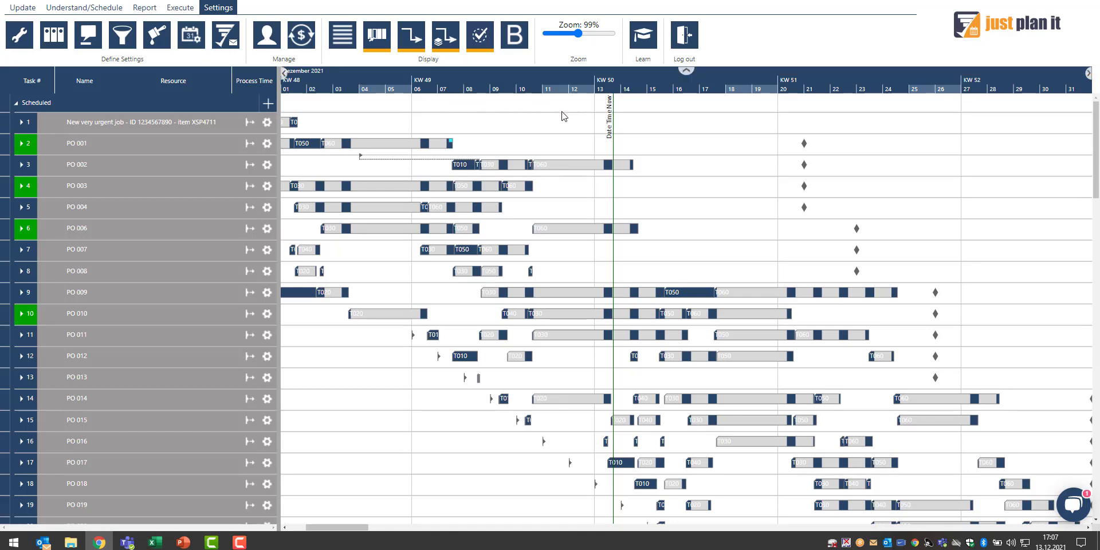
pyautogui.click(685, 70)
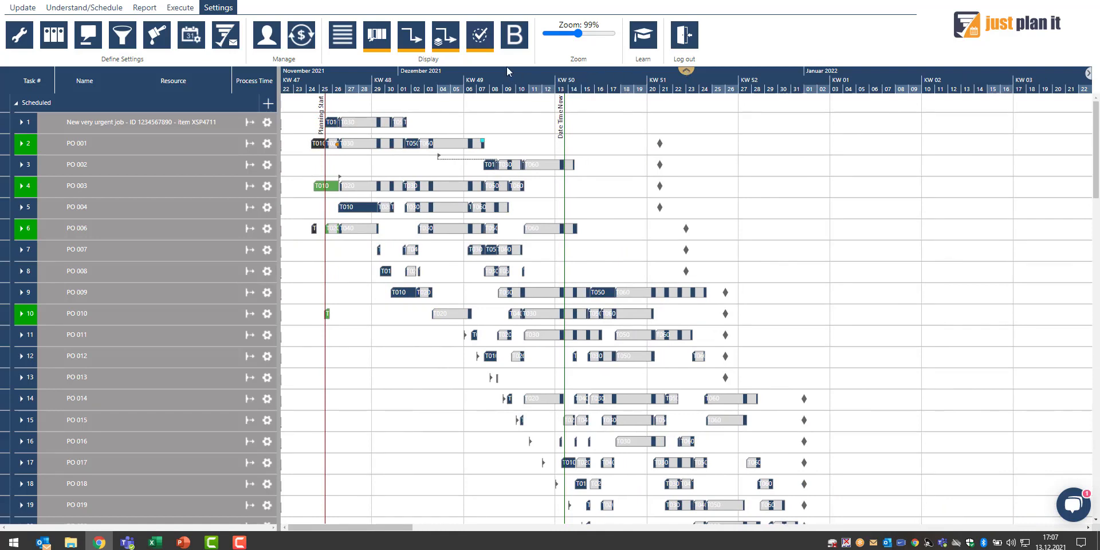
pyautogui.click(505, 72)
pyautogui.click(682, 71)
pyautogui.click(369, 69)
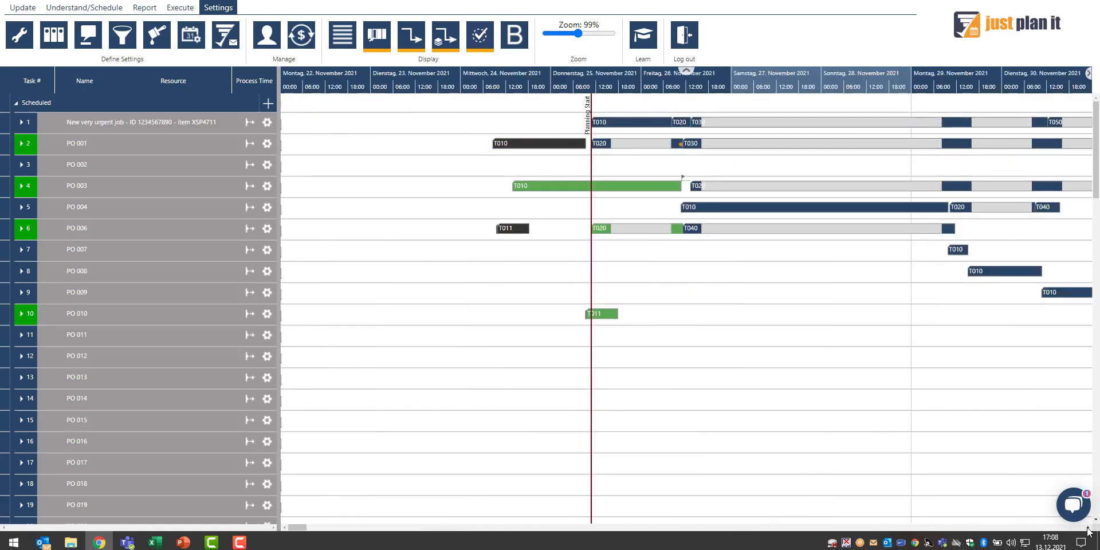
pyautogui.moveTo(928, 413); pyautogui.dragTo(597, 420)
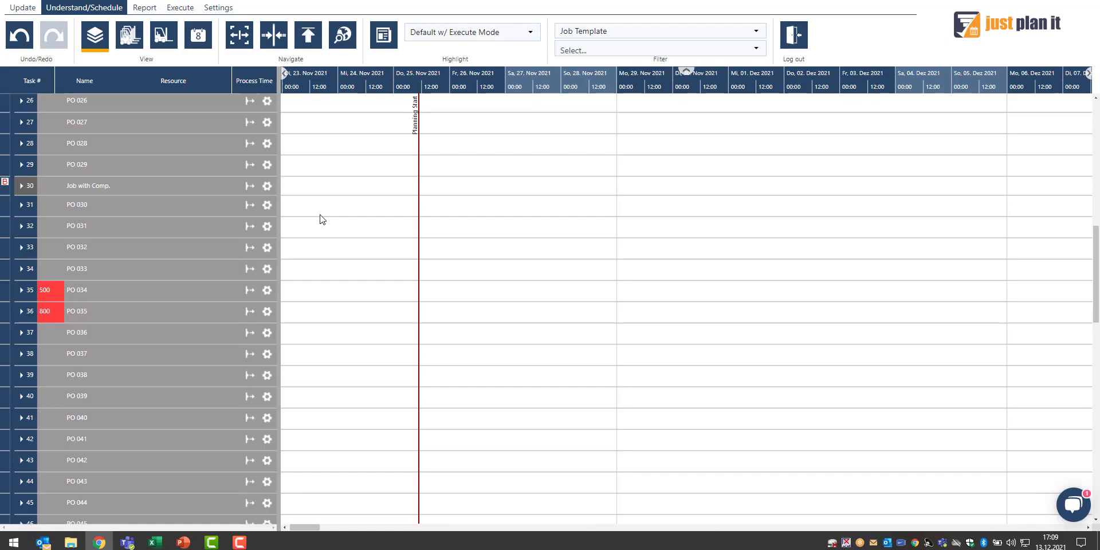
# Open the schedule overview pane and move its viewing frame to navigate through the jobs
pyautogui.click(307, 41)
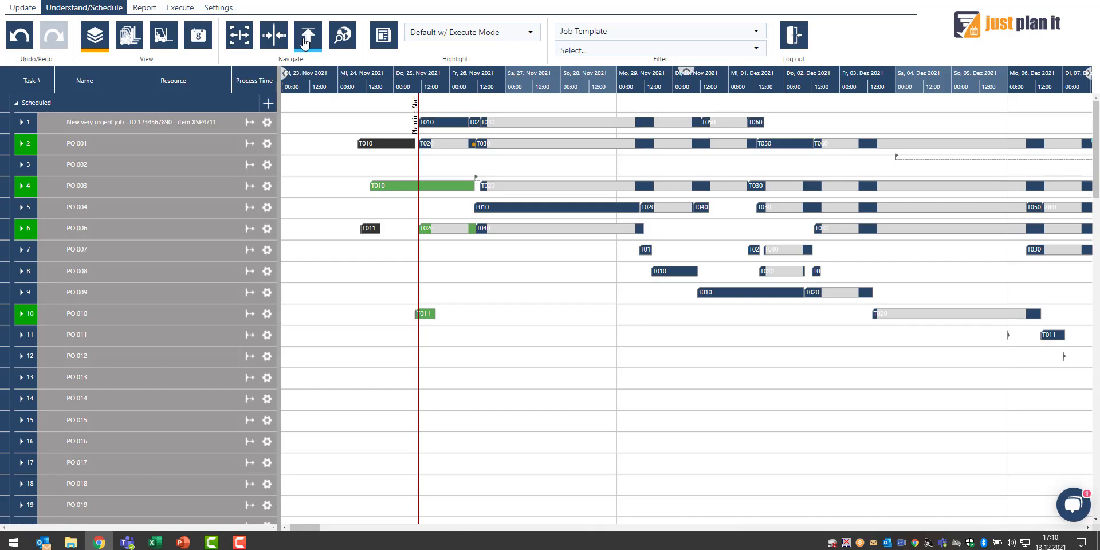
pyautogui.click(343, 43)
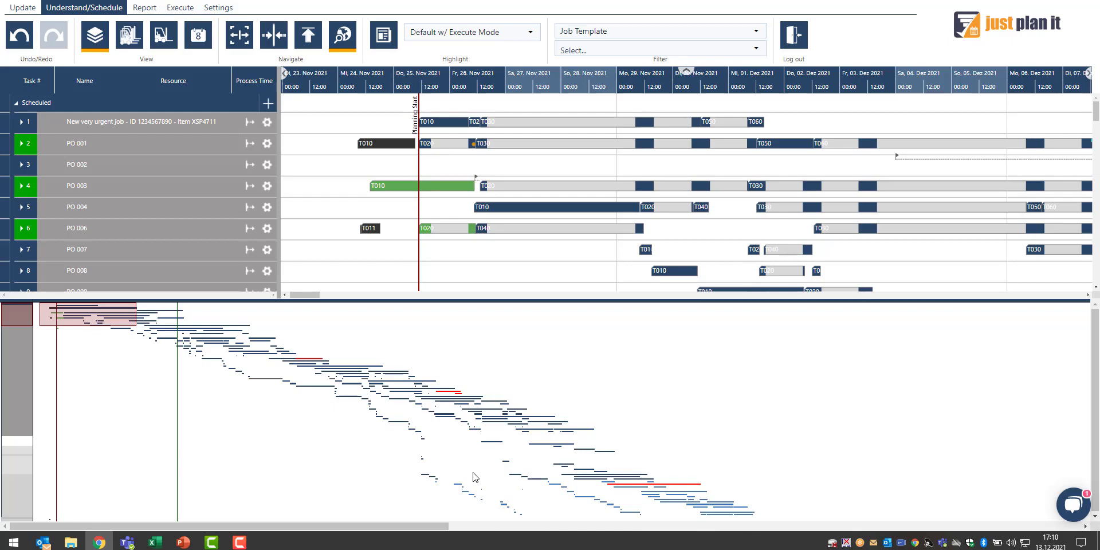
pyautogui.moveTo(107, 317); pyautogui.dragTo(304, 361)
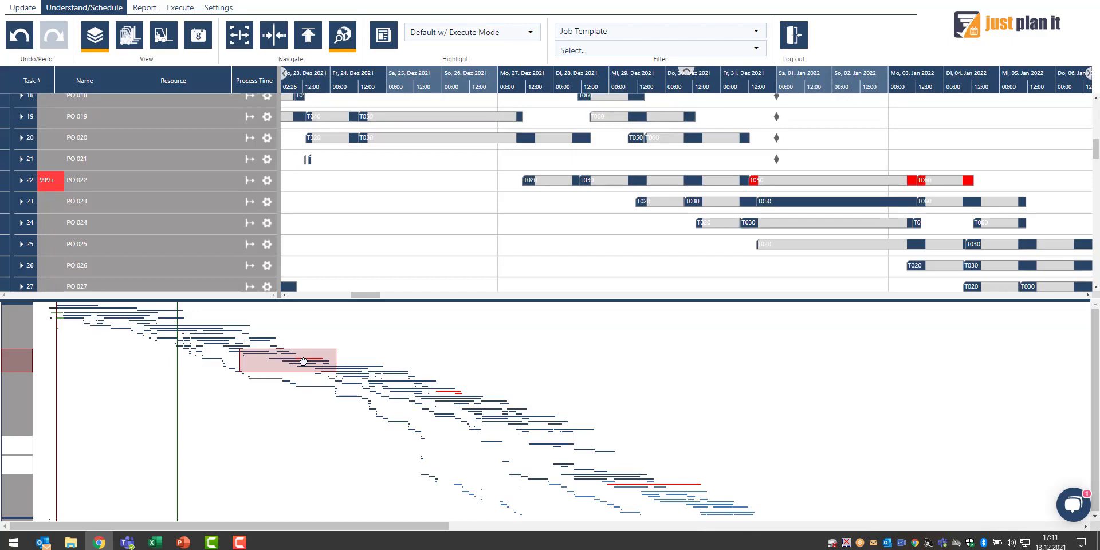
pyautogui.moveTo(305, 362); pyautogui.dragTo(457, 395)
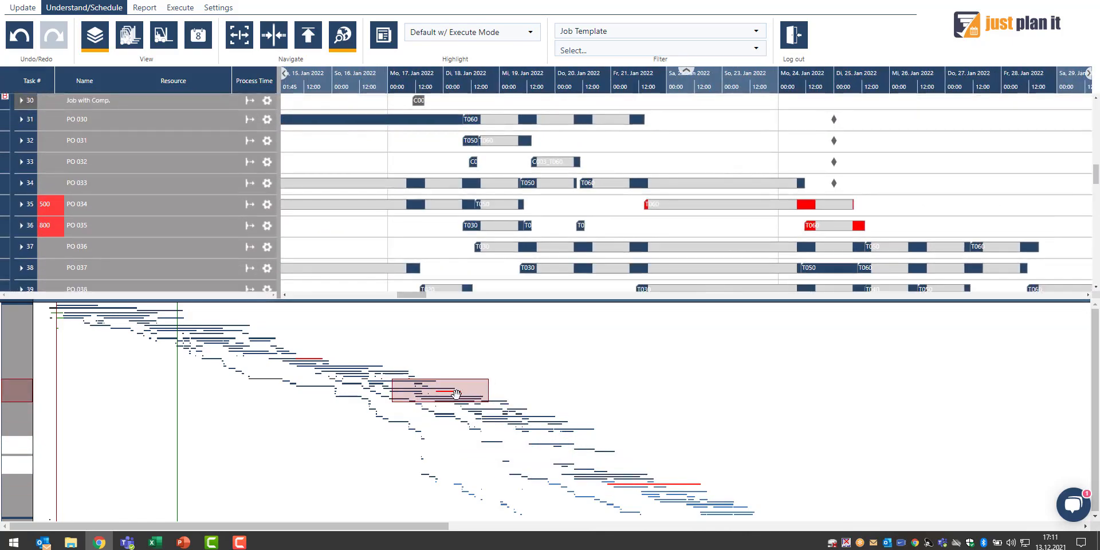
# Switch to the resource view and navigate it by moving the frame in the overview pane
pyautogui.press('w')
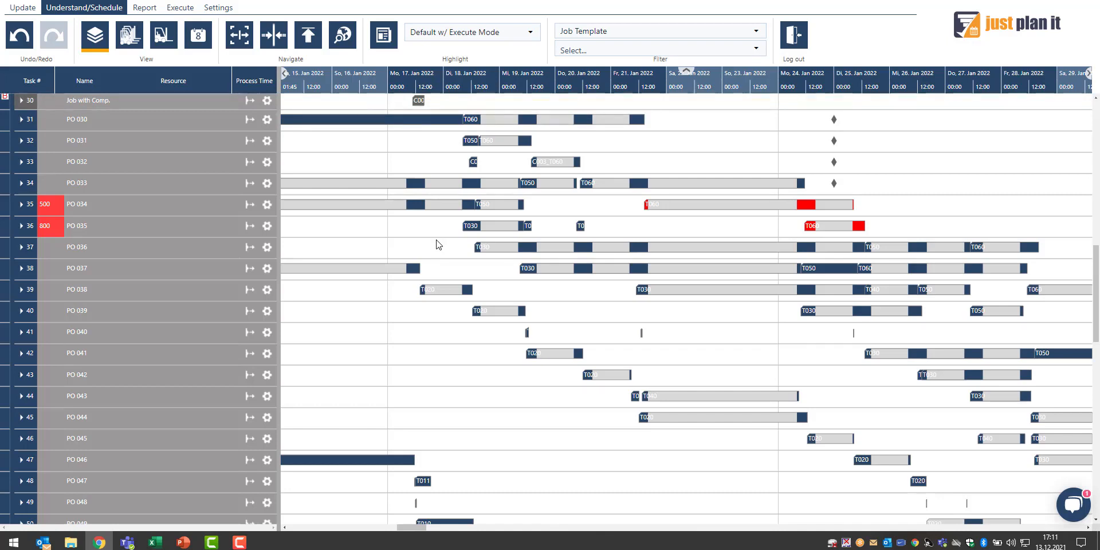
pyautogui.click(124, 41)
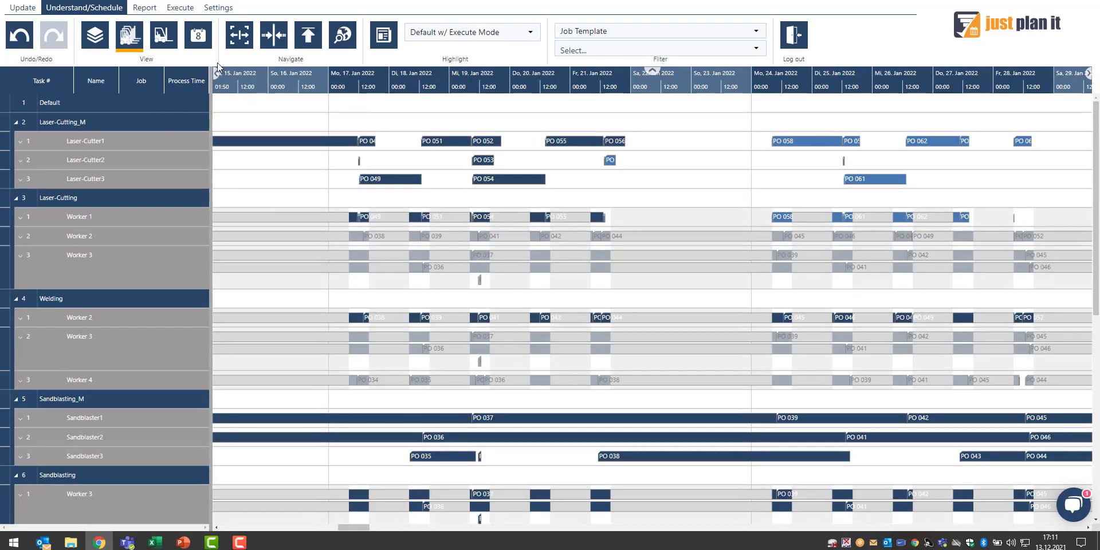
pyautogui.click(210, 10)
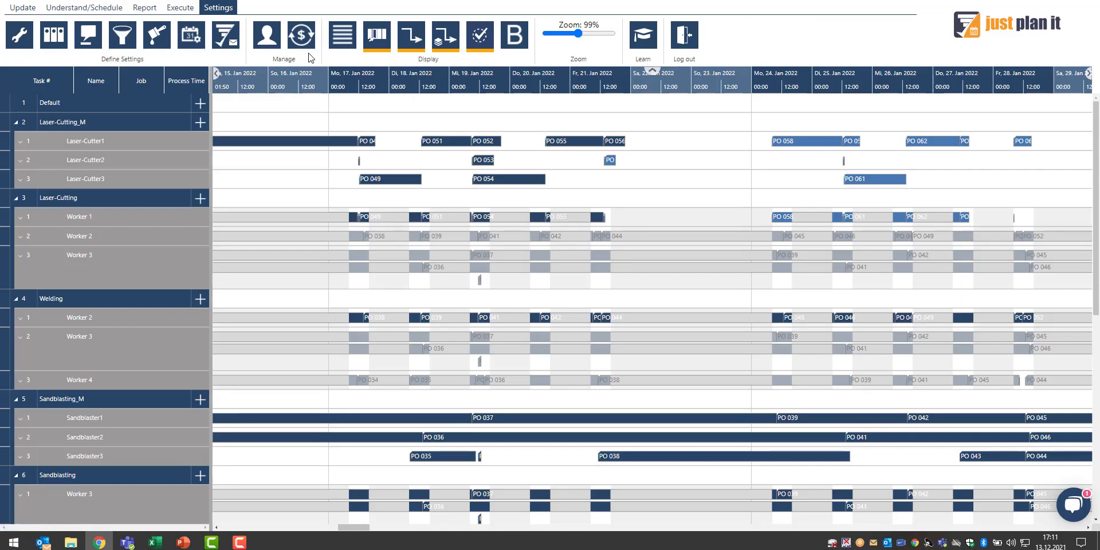
pyautogui.click(84, 7)
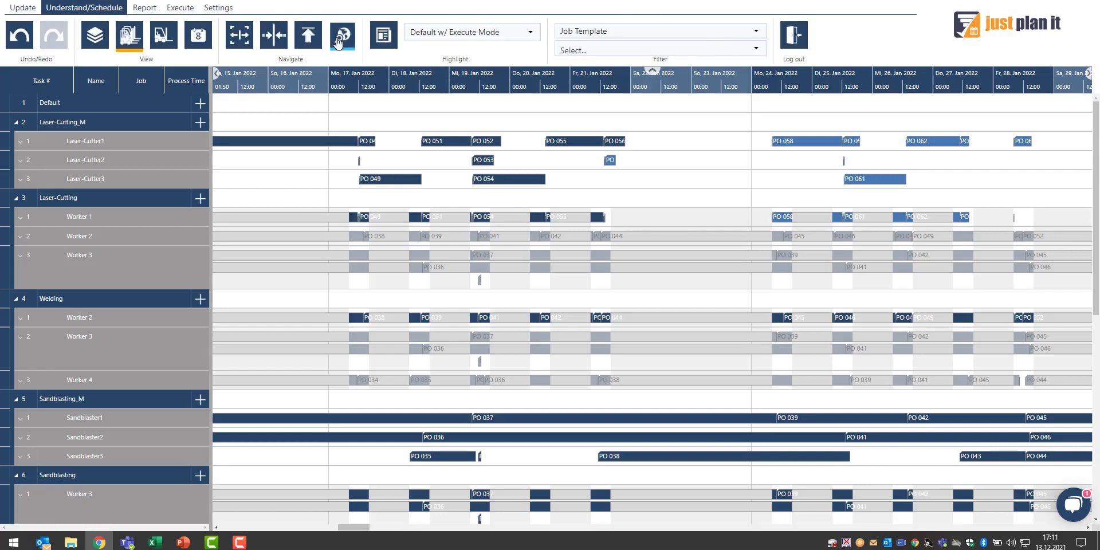
pyautogui.click(339, 40)
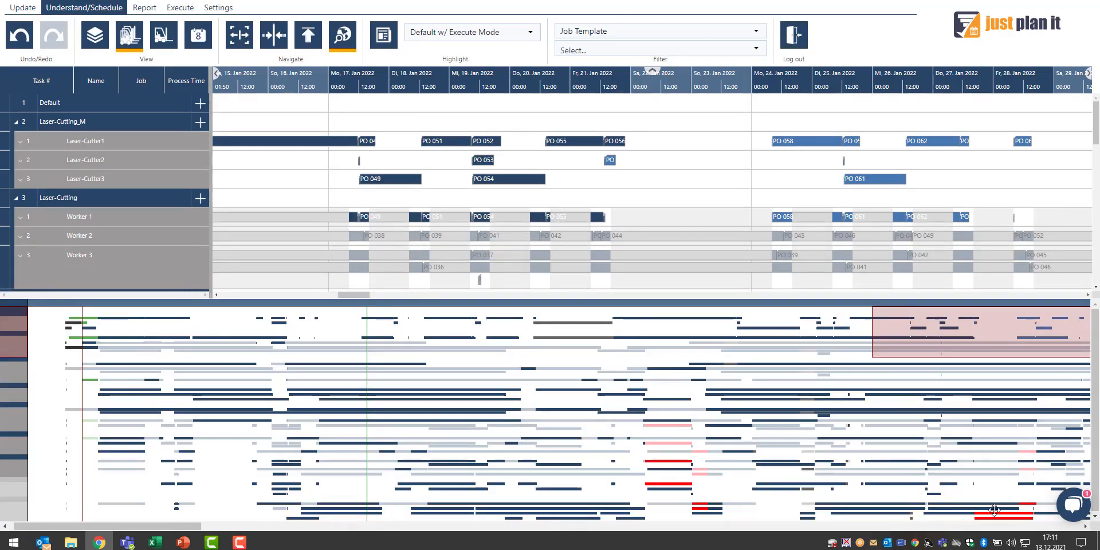
pyautogui.moveTo(894, 339); pyautogui.dragTo(304, 417)
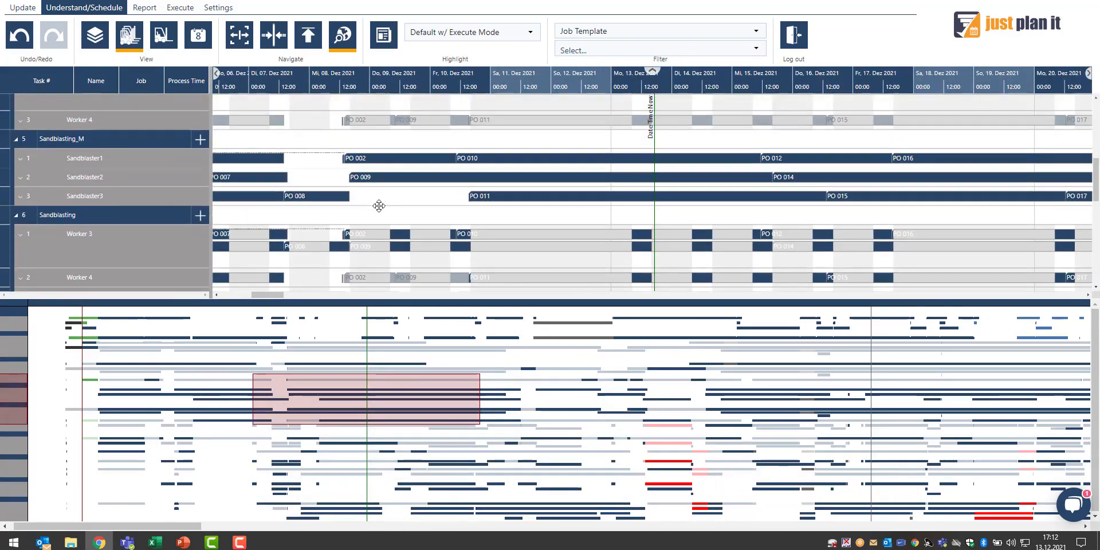
pyautogui.press('w')
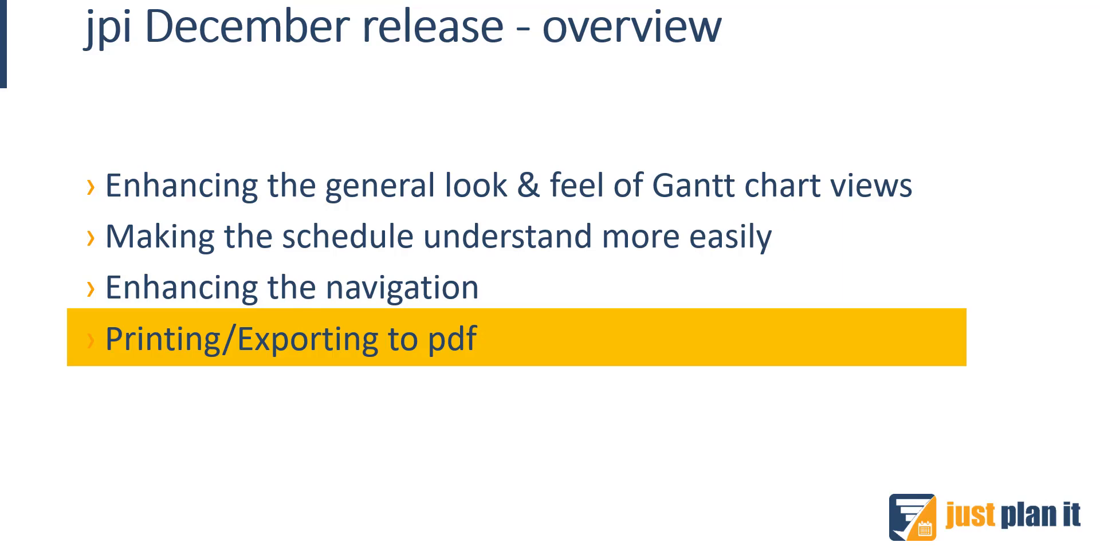
# Return to the browser and scroll the resource chart back to the planning start
pyautogui.hotkey('alt', 'Tab')
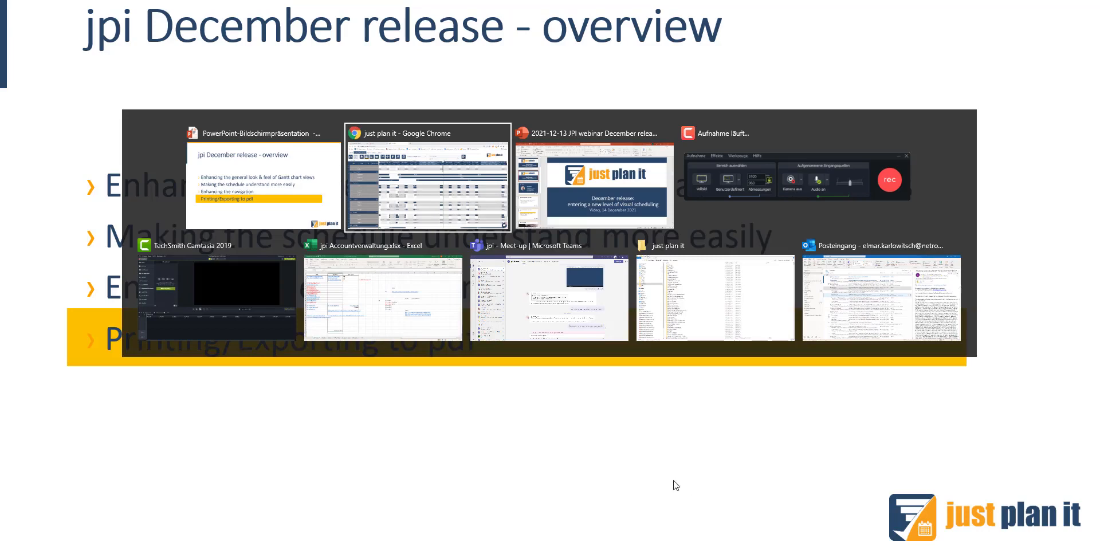
pyautogui.click(449, 214)
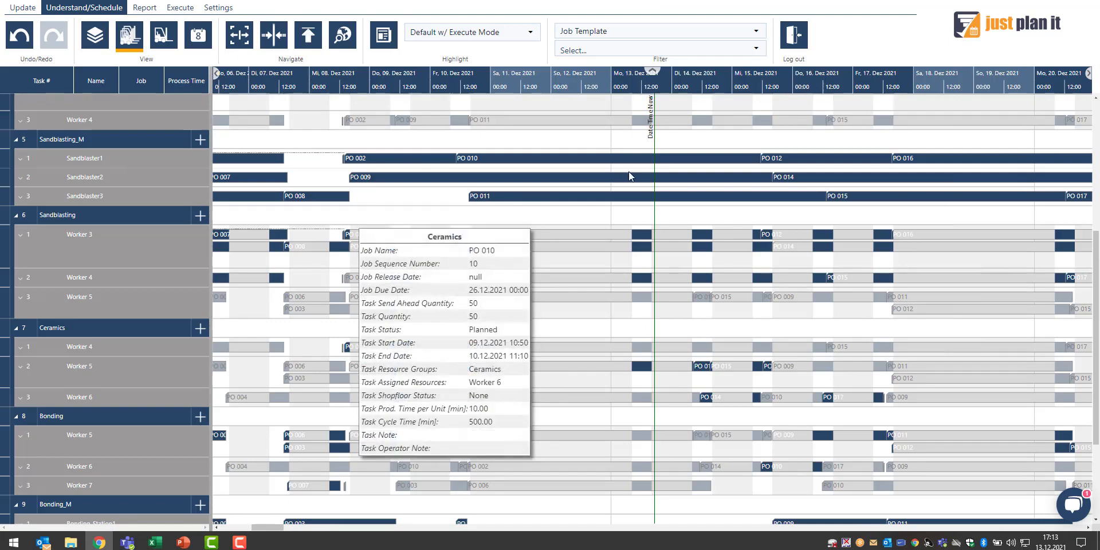
pyautogui.moveTo(278, 527); pyautogui.dragTo(250, 533)
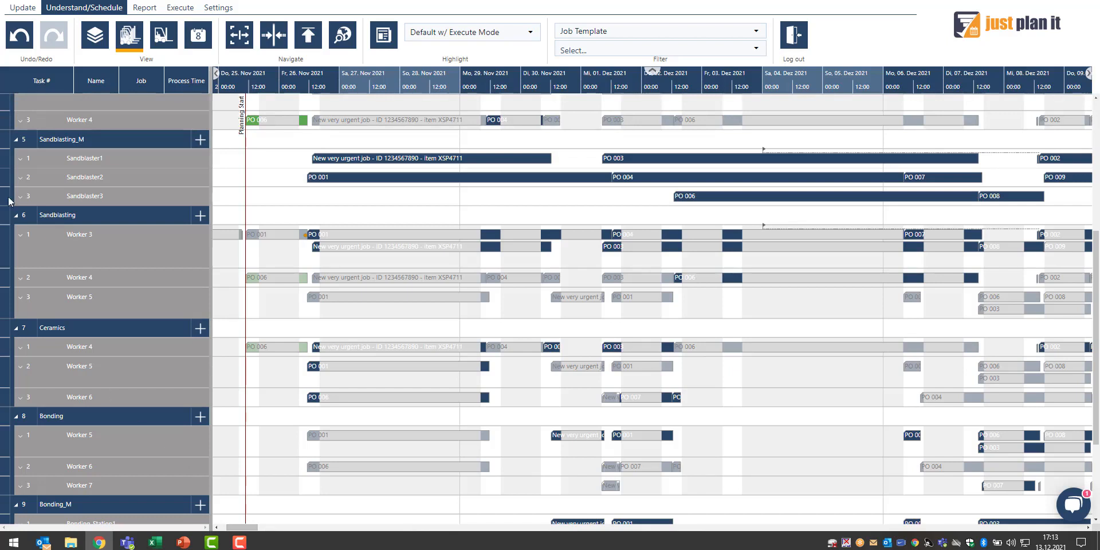
pyautogui.click(16, 49)
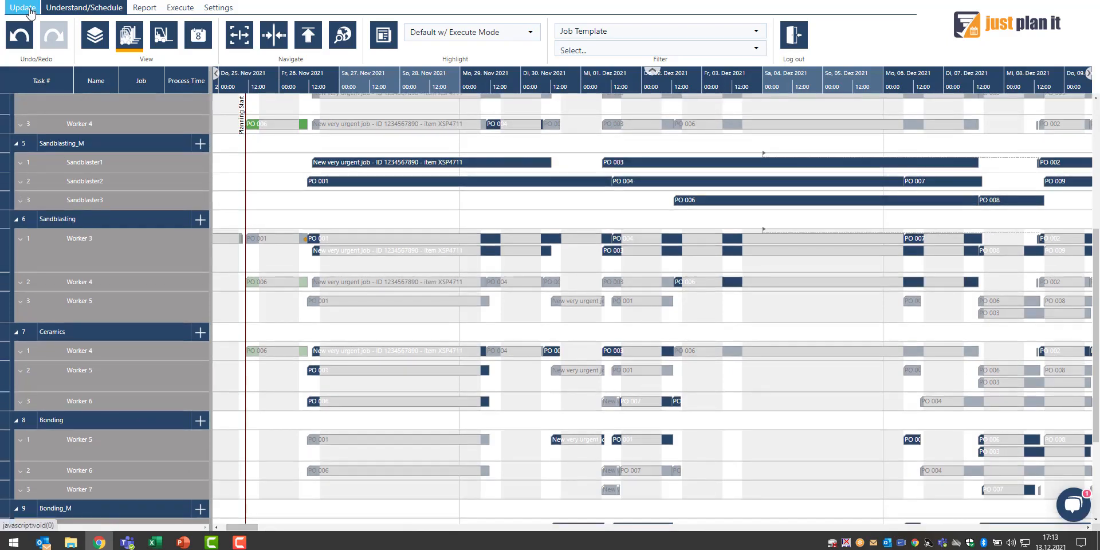
# Open the Export to PDF dialog and try switching the page orientation to Portrait and back to Landscape
pyautogui.click(135, 9)
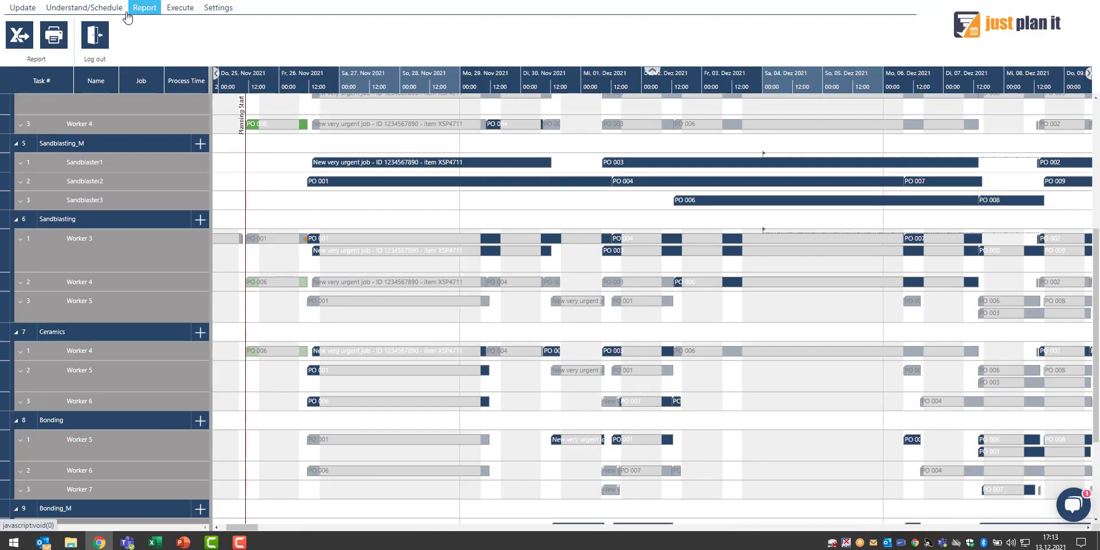
pyautogui.click(55, 39)
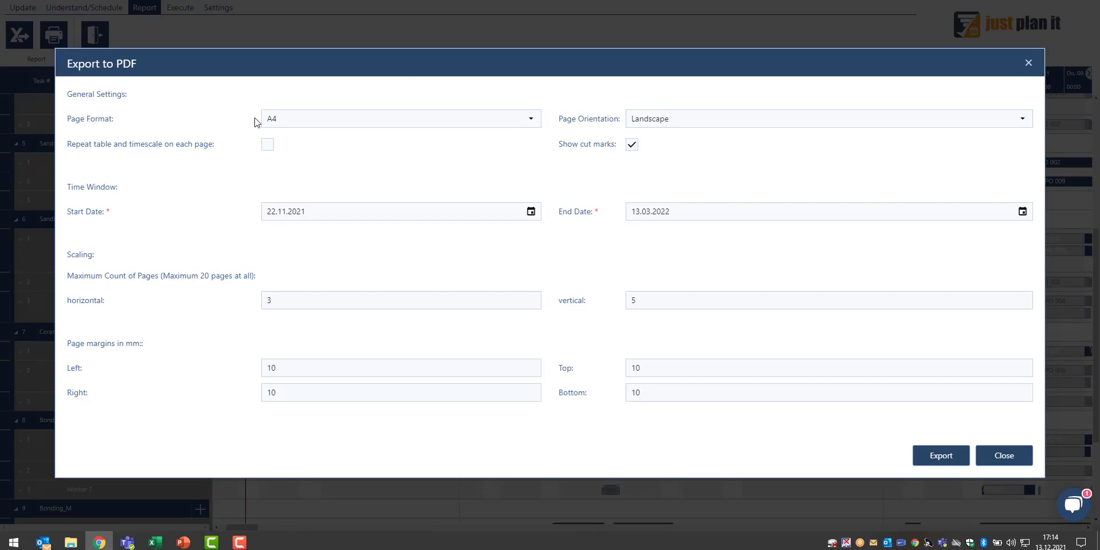
pyautogui.click(680, 126)
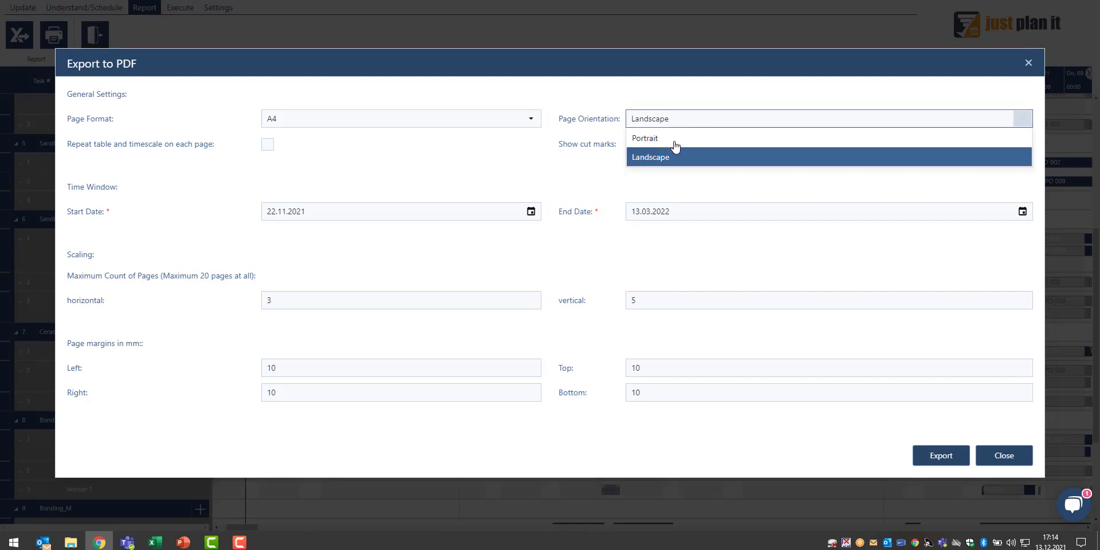
pyautogui.click(678, 142)
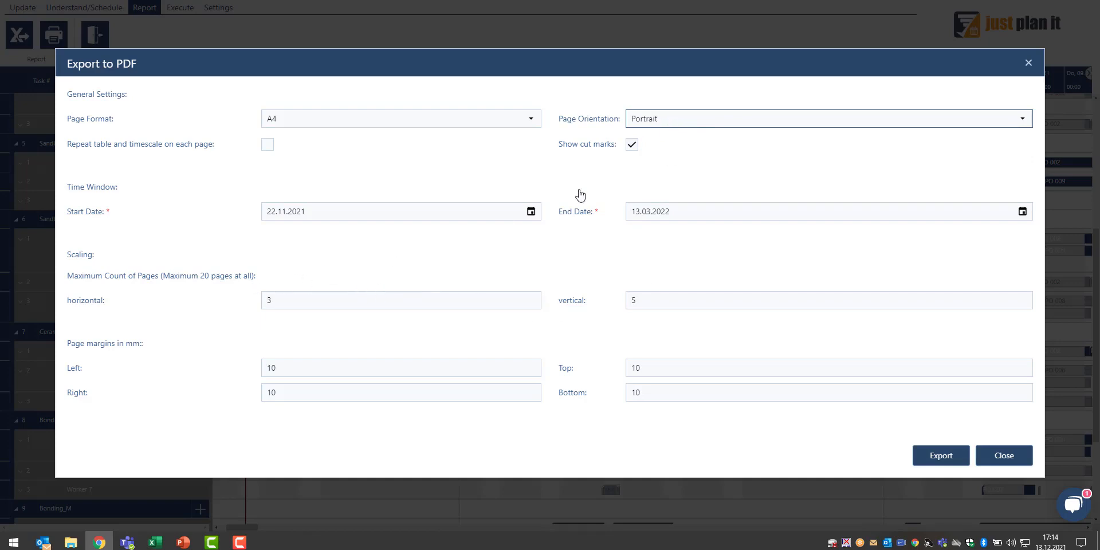
pyautogui.click(681, 127)
pyautogui.click(676, 161)
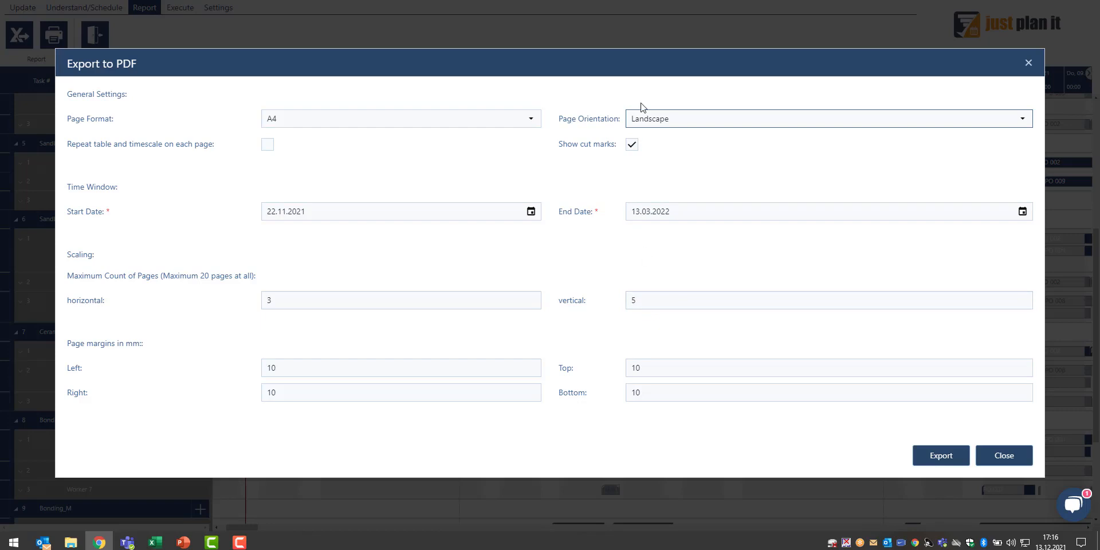
# Set the PDF export to 5 pages horizontally and 2 pages vertically, and export the resource chart
pyautogui.moveTo(647, 300); pyautogui.dragTo(613, 308)
pyautogui.write('2')
pyautogui.click(452, 348)
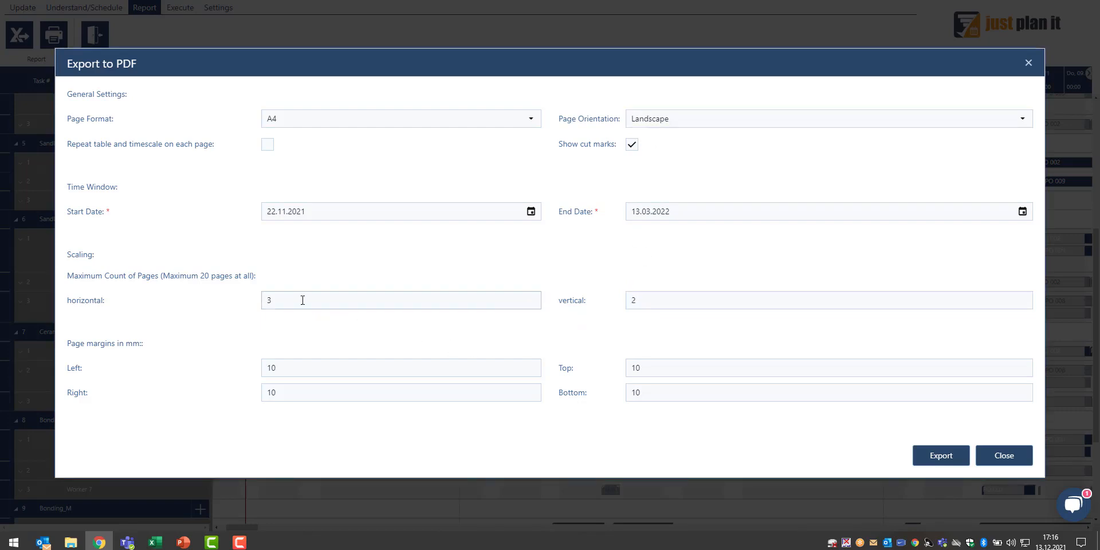
pyautogui.moveTo(306, 301); pyautogui.dragTo(241, 307)
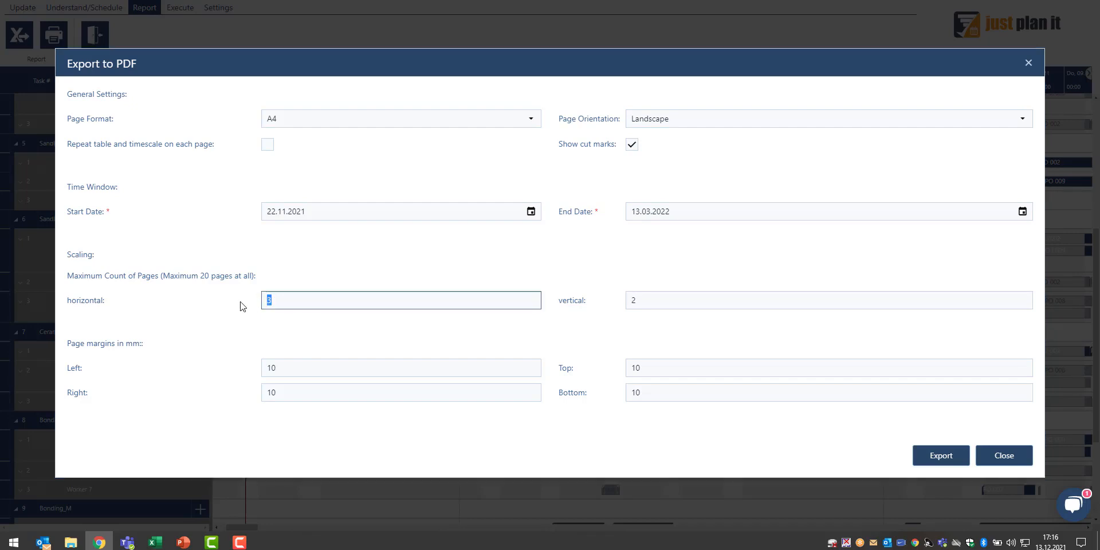
pyautogui.write('5')
pyautogui.click(291, 415)
pyautogui.click(937, 456)
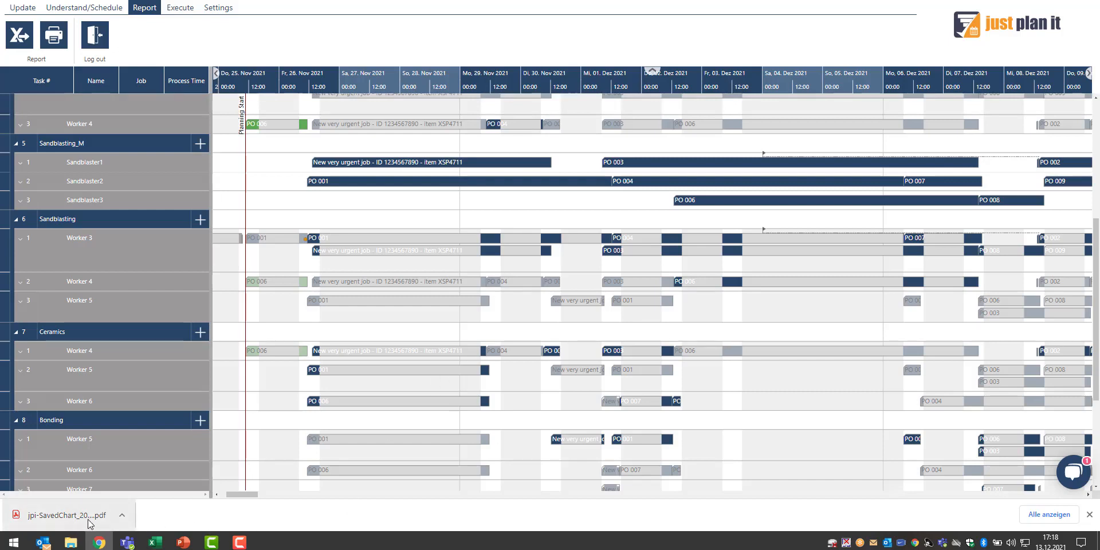
# Open the exported PDF, page through its five page thumbnails, and close the PDF tab
pyautogui.click(51, 519)
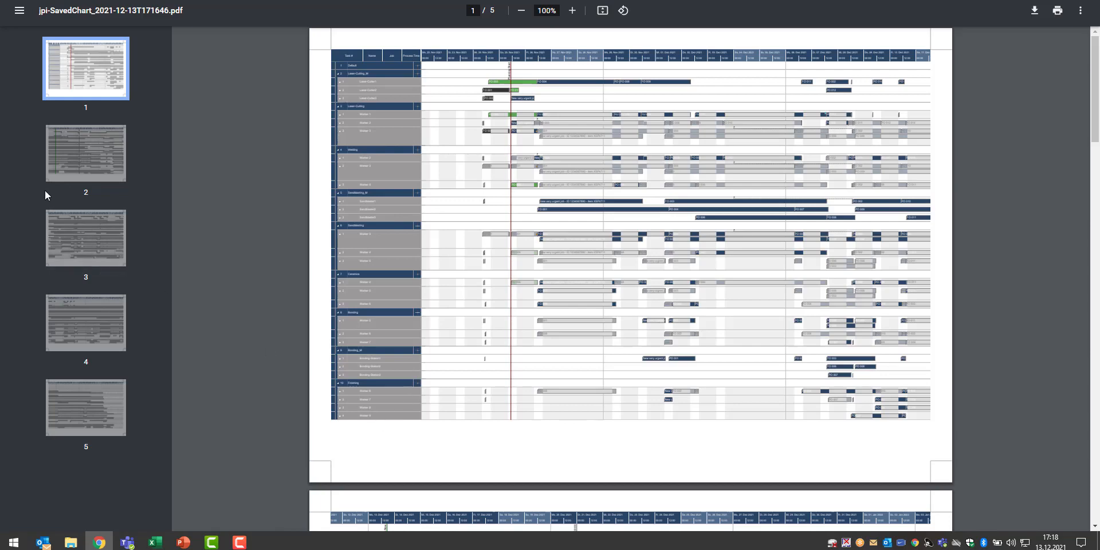
pyautogui.click(74, 159)
pyautogui.press('Down')
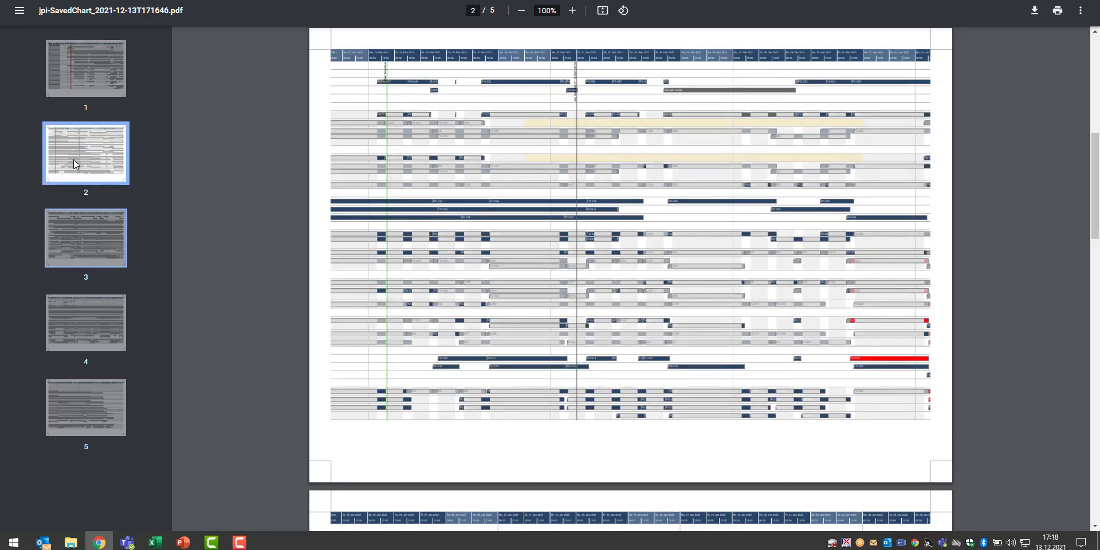
pyautogui.click(71, 230)
pyautogui.click(78, 305)
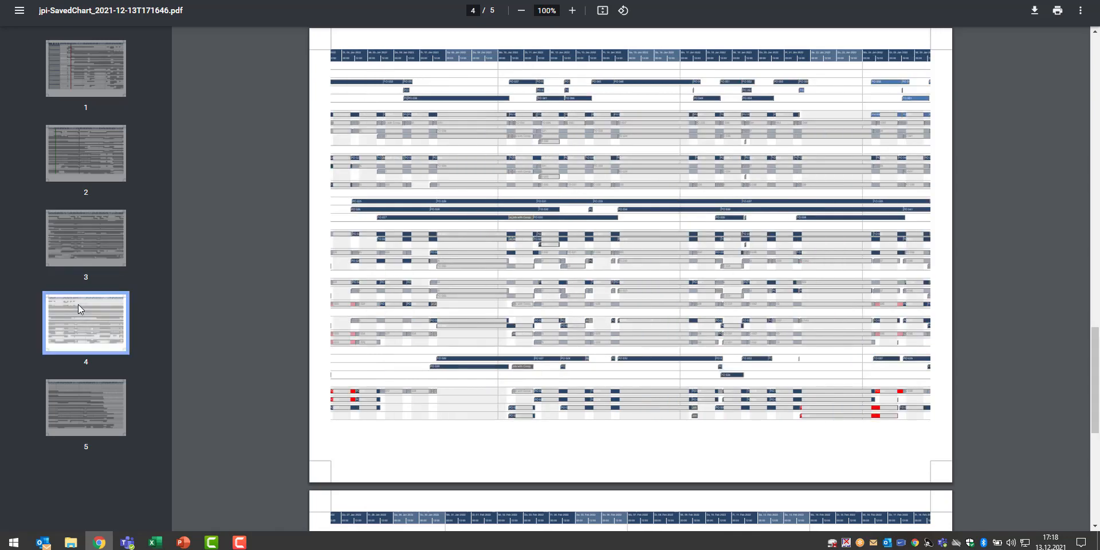
pyautogui.click(99, 423)
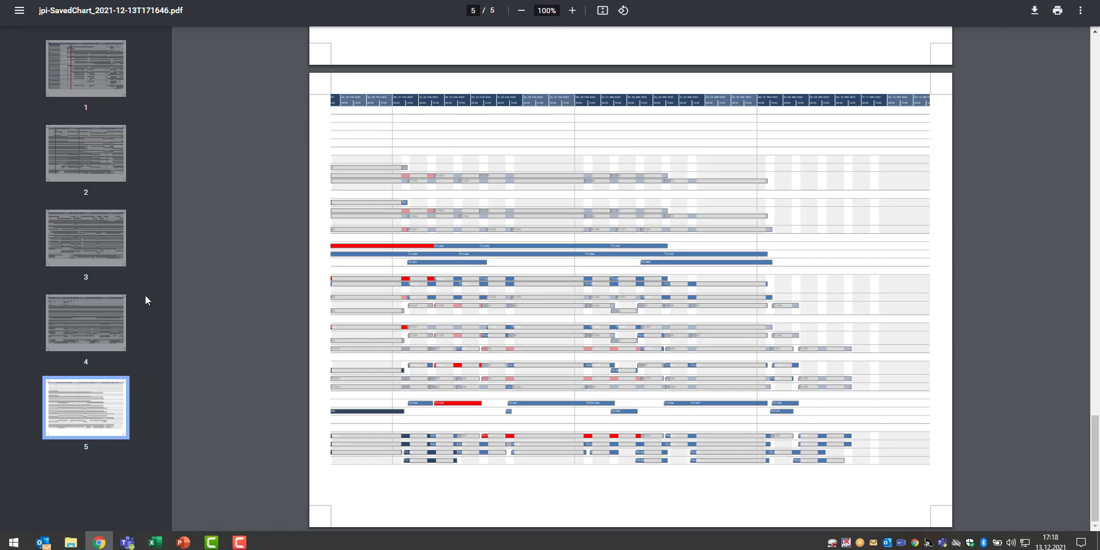
pyautogui.hotkey('ctrl', 'w')
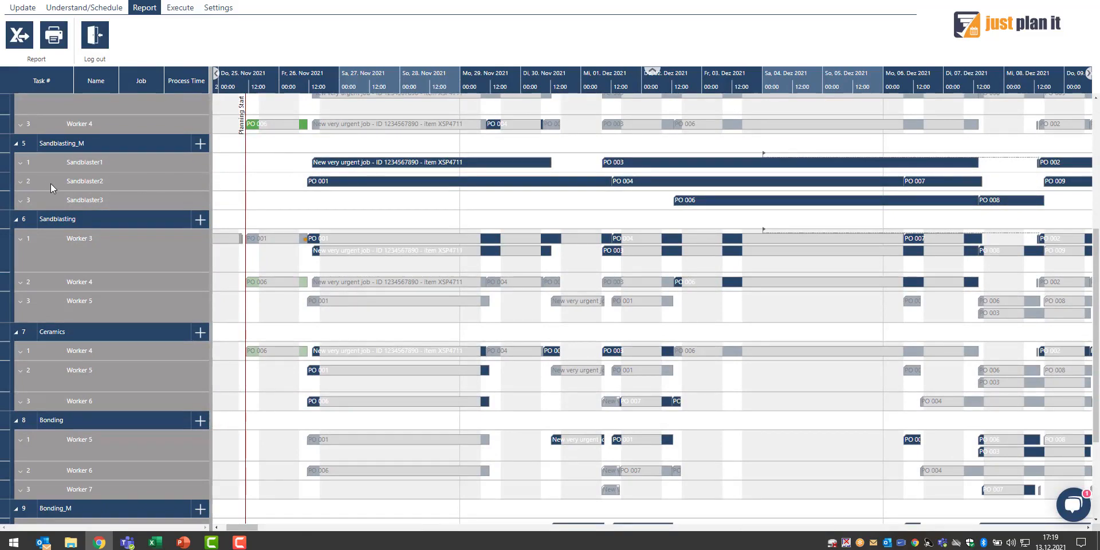
# Expand and collapse Sandblaster1's task rows, then switch the Gantt chart to the job view
pyautogui.click(21, 164)
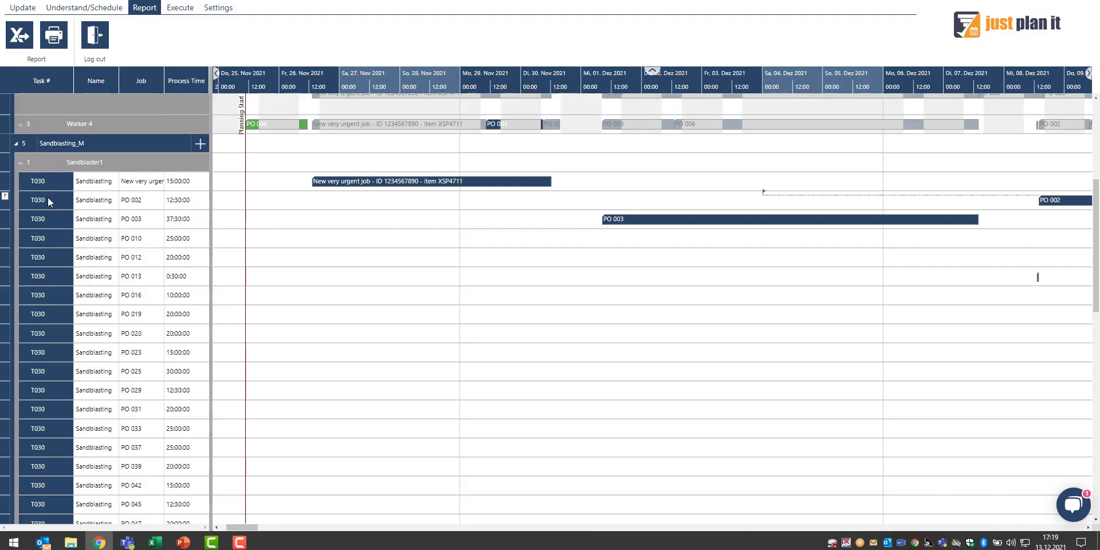
pyautogui.click(20, 164)
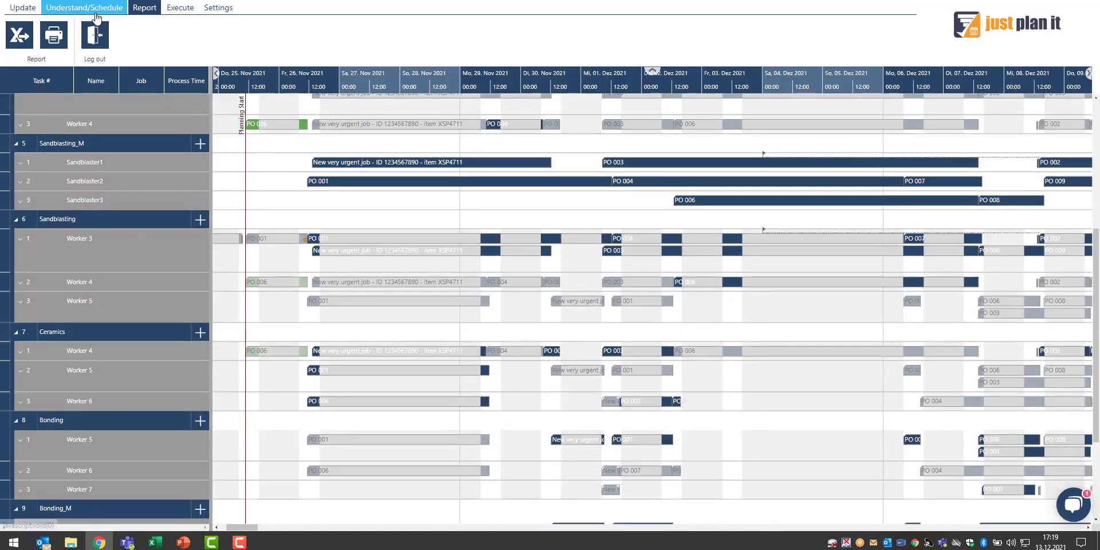
pyautogui.click(95, 8)
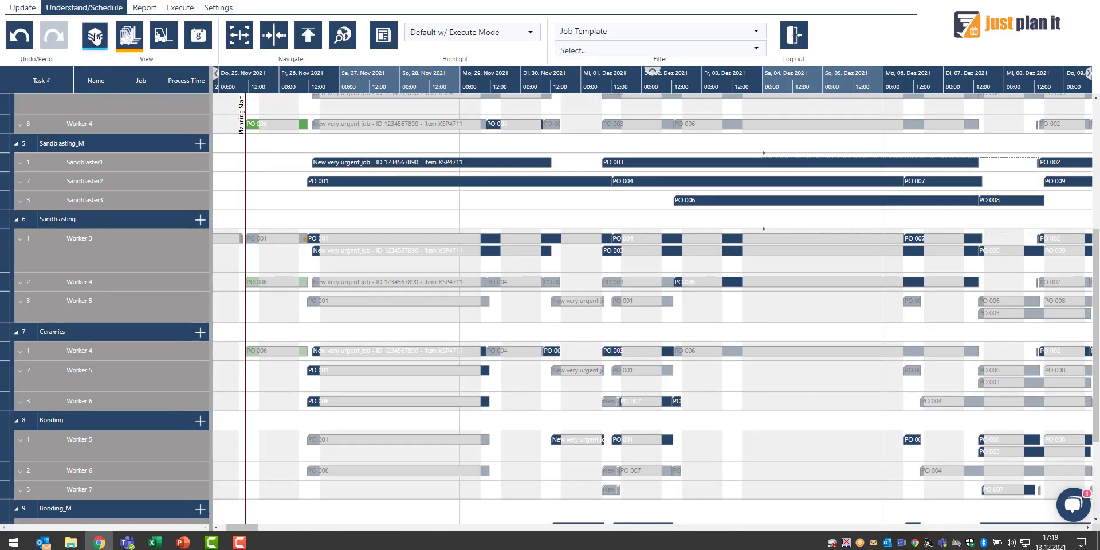
pyautogui.click(96, 37)
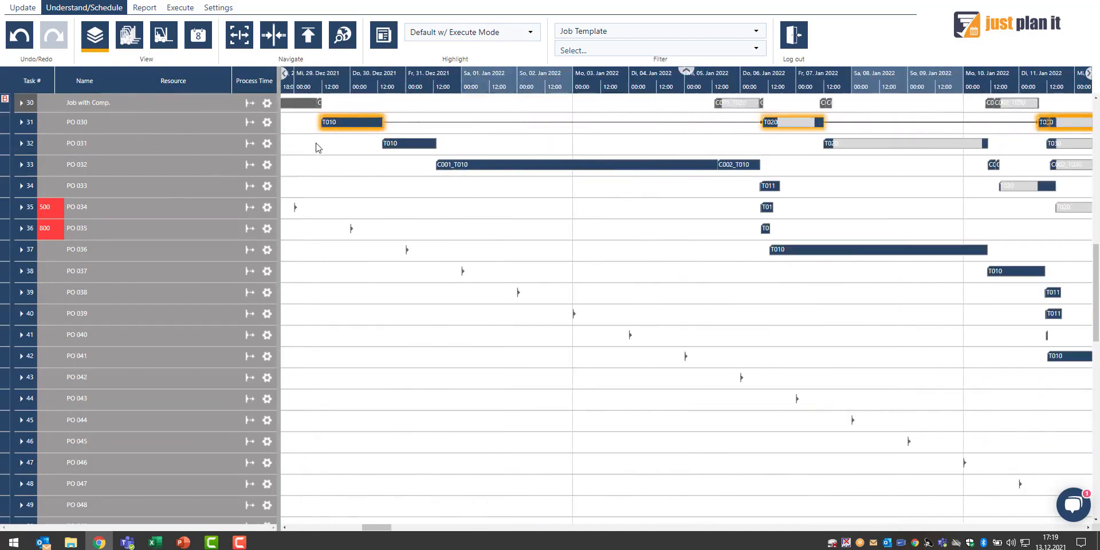
# Zoom the job chart's timescale out to show calendar weeks into February 2022 and pan the chart slightly
pyautogui.scroll(-3, 411, 78)
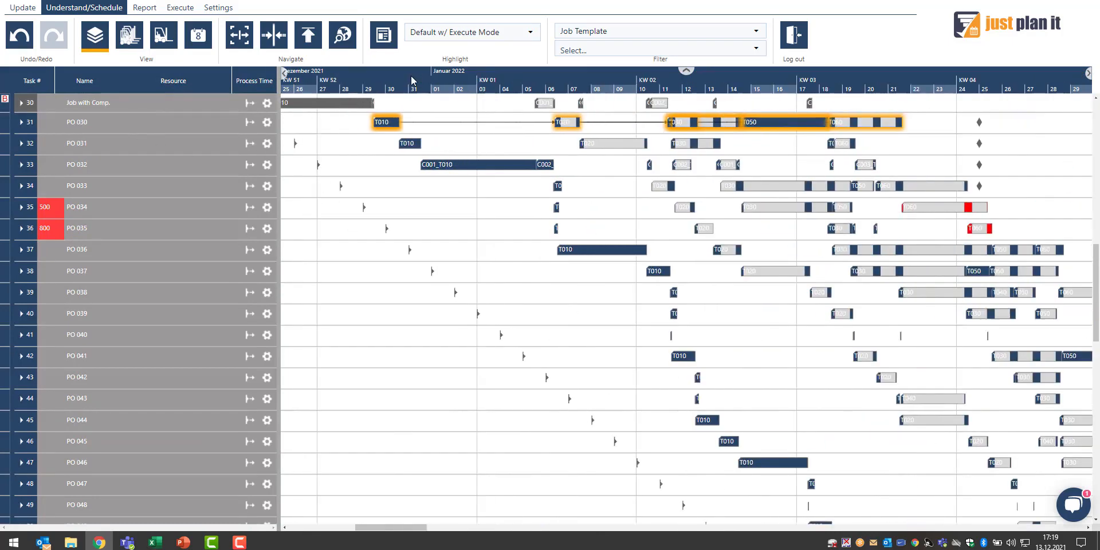
pyautogui.scroll(-3, 412, 79)
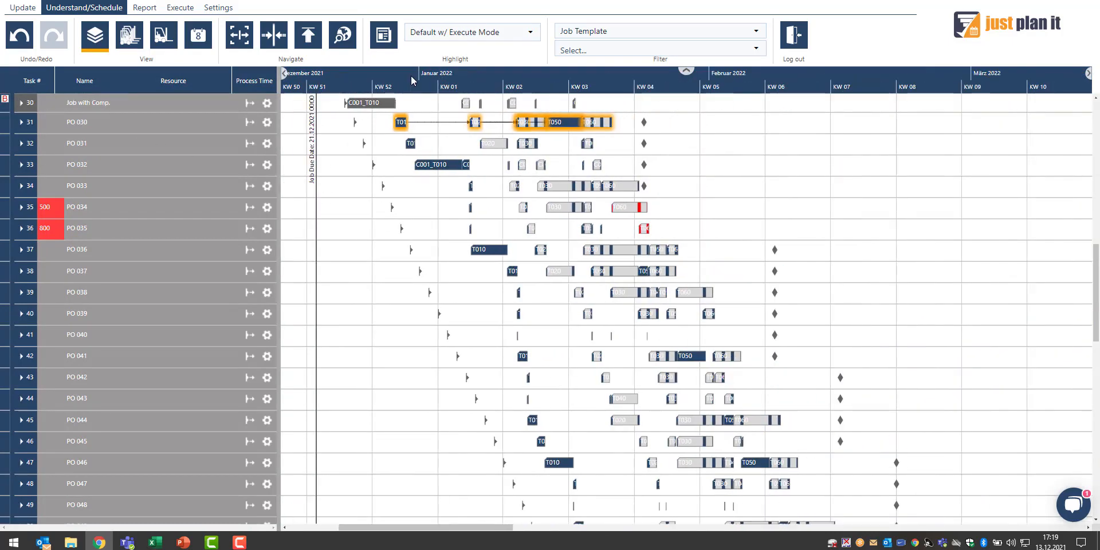
pyautogui.scroll(5, 411, 76)
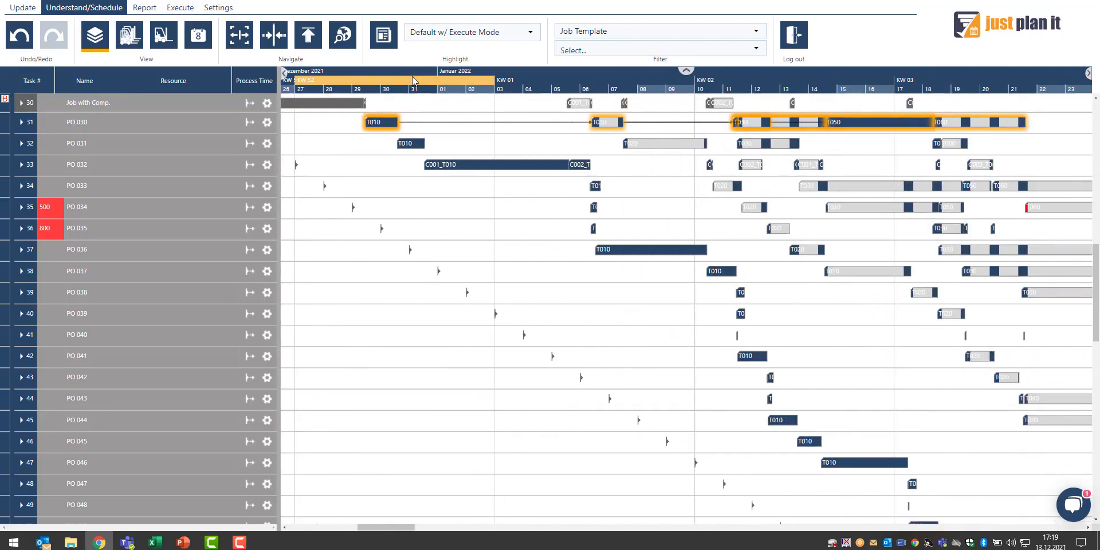
pyautogui.scroll(1, 413, 77)
pyautogui.scroll(-1, 413, 77)
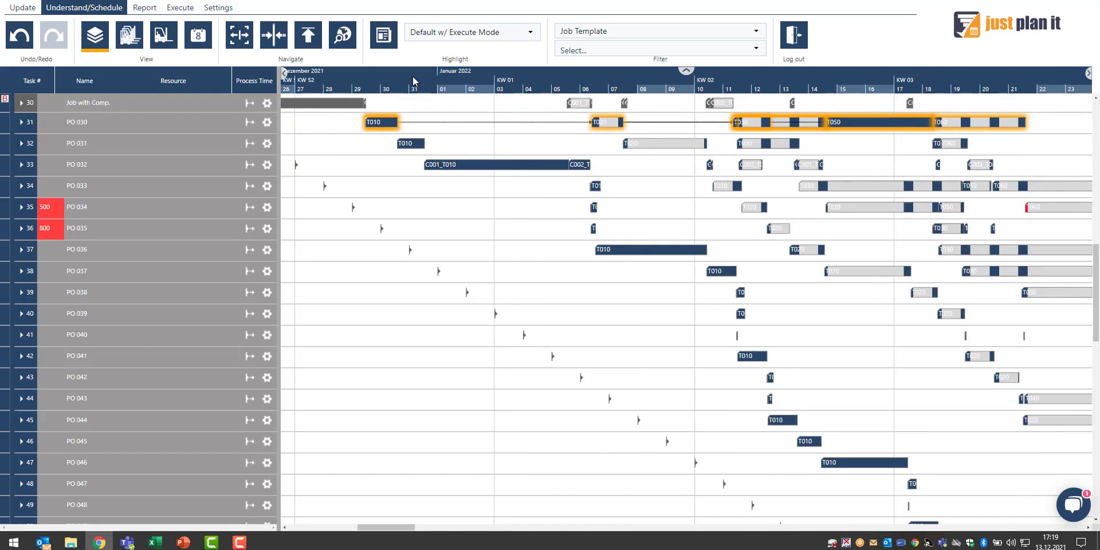
pyautogui.scroll(-1, 413, 77)
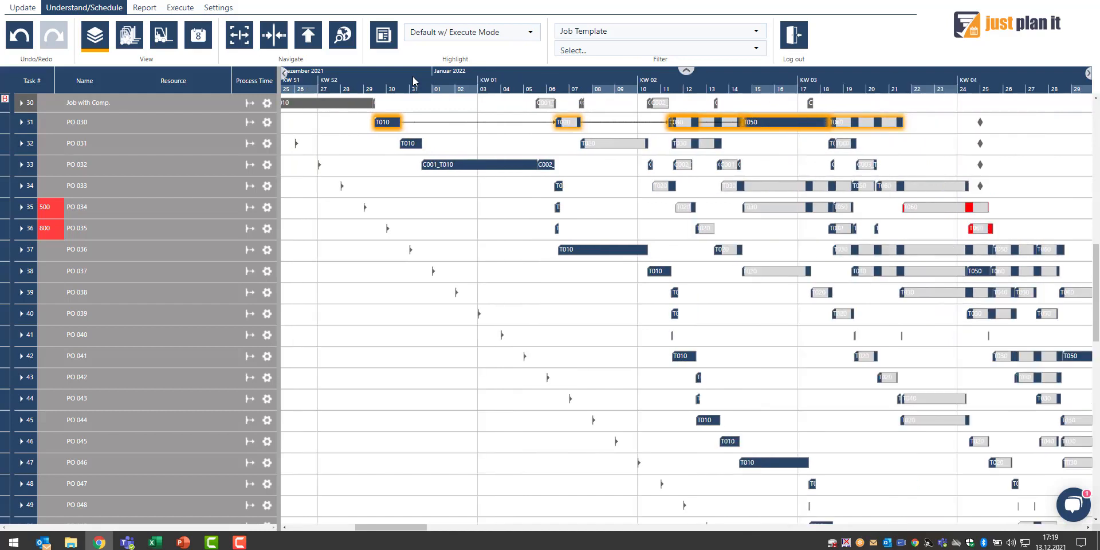
pyautogui.scroll(-1, 415, 81)
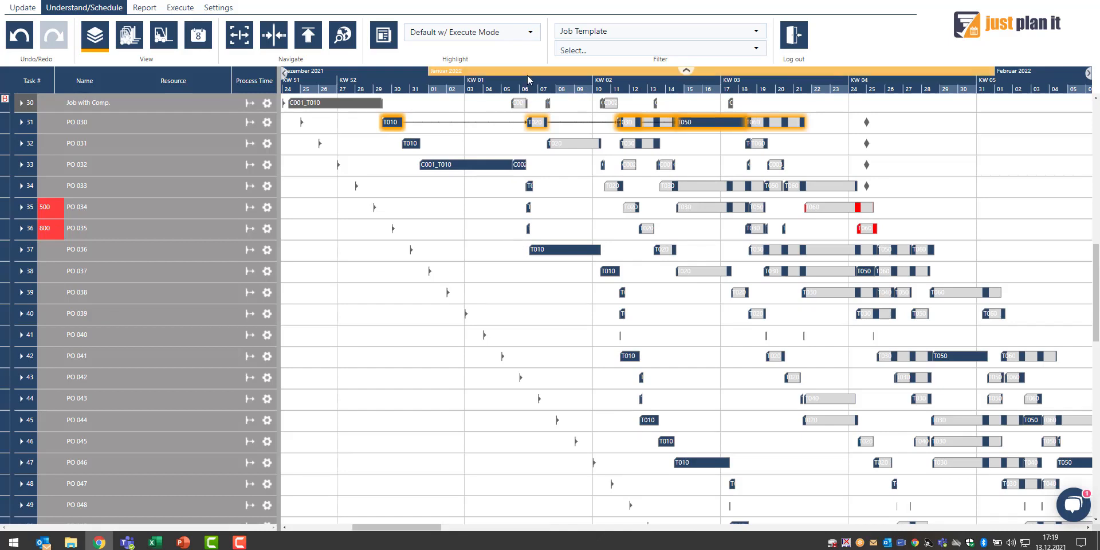
pyautogui.scroll(-1, 528, 79)
pyautogui.scroll(-1, 527, 75)
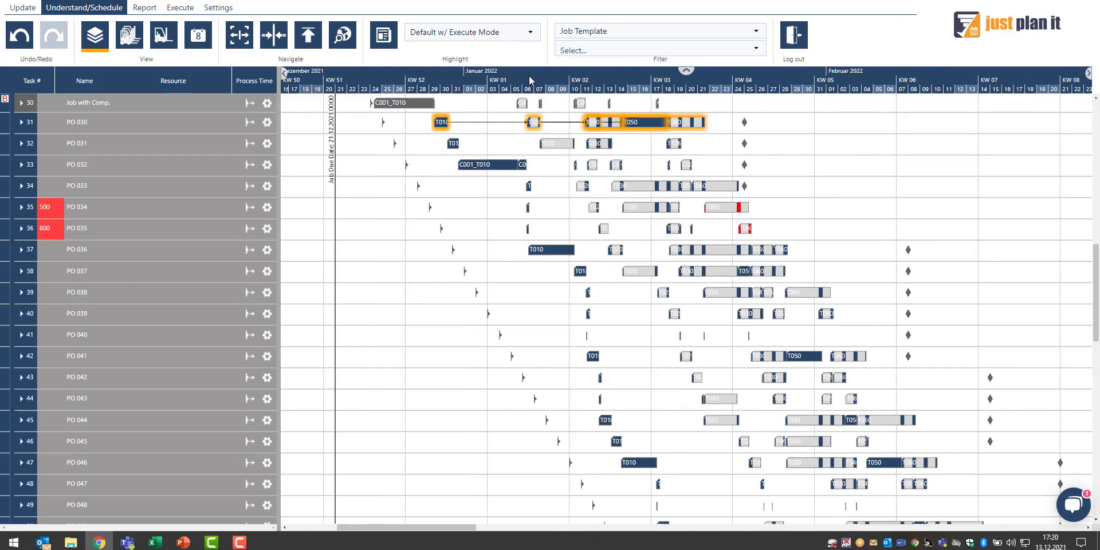
pyautogui.moveTo(967, 181); pyautogui.dragTo(933, 183)
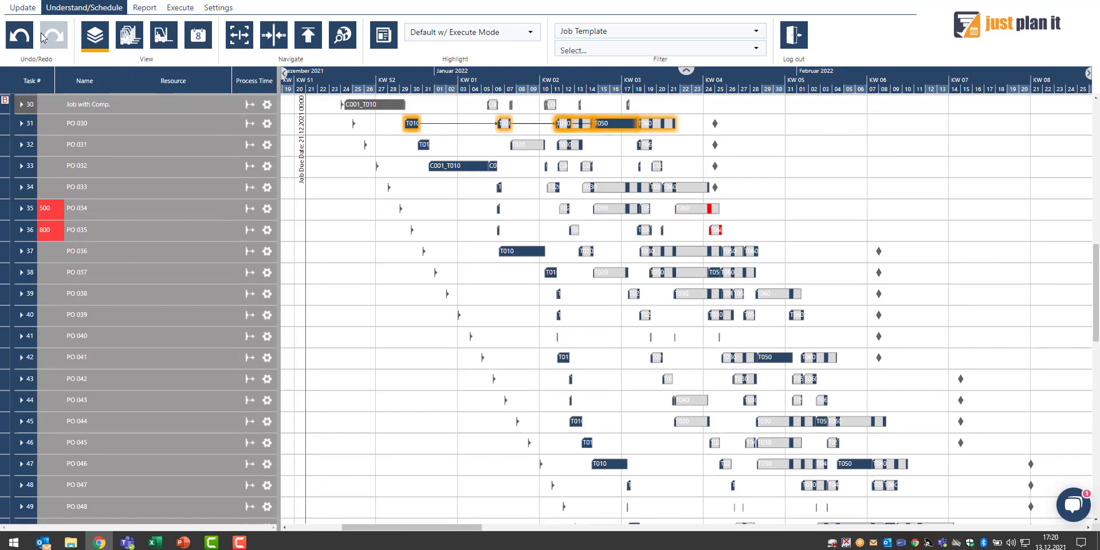
# Export the job view to PDF in Portrait orientation with 5 horizontal and 4 vertical pages
pyautogui.click(144, 8)
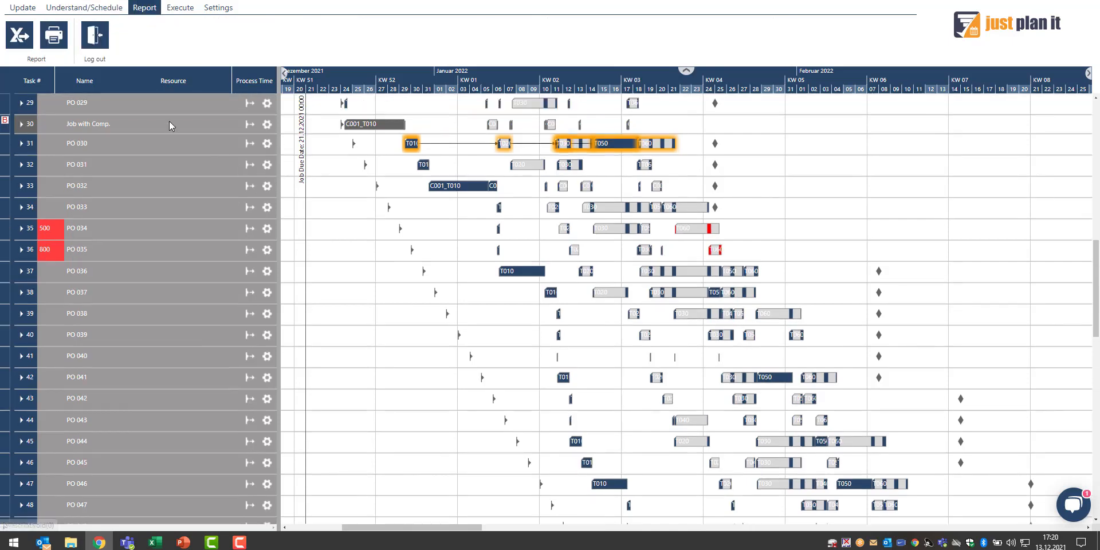
pyautogui.click(55, 41)
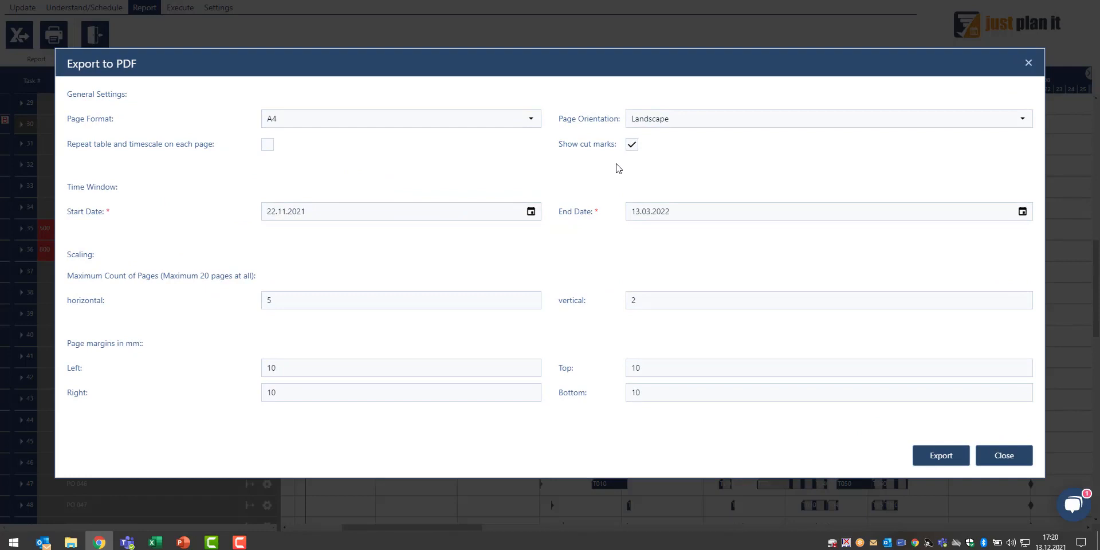
pyautogui.click(660, 120)
pyautogui.click(662, 140)
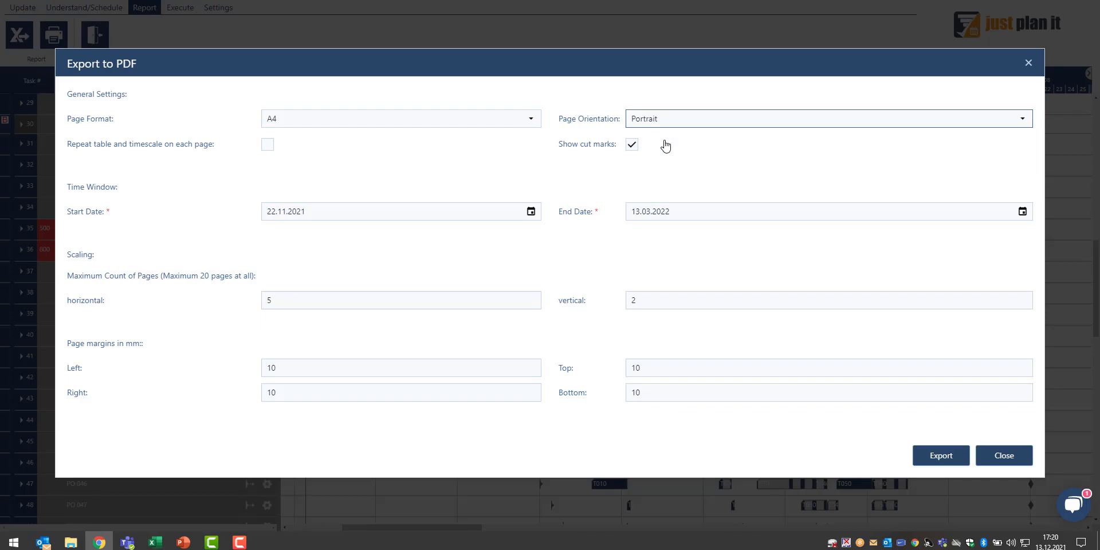
pyautogui.click(298, 303)
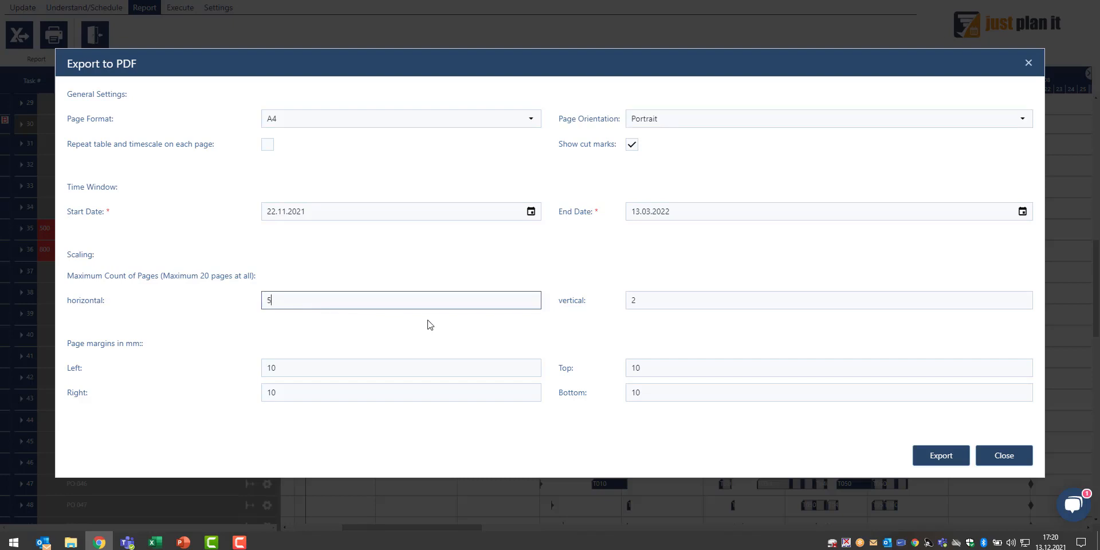
pyautogui.click(643, 295)
pyautogui.doubleClick(633, 300)
pyautogui.write('4')
pyautogui.click(315, 301)
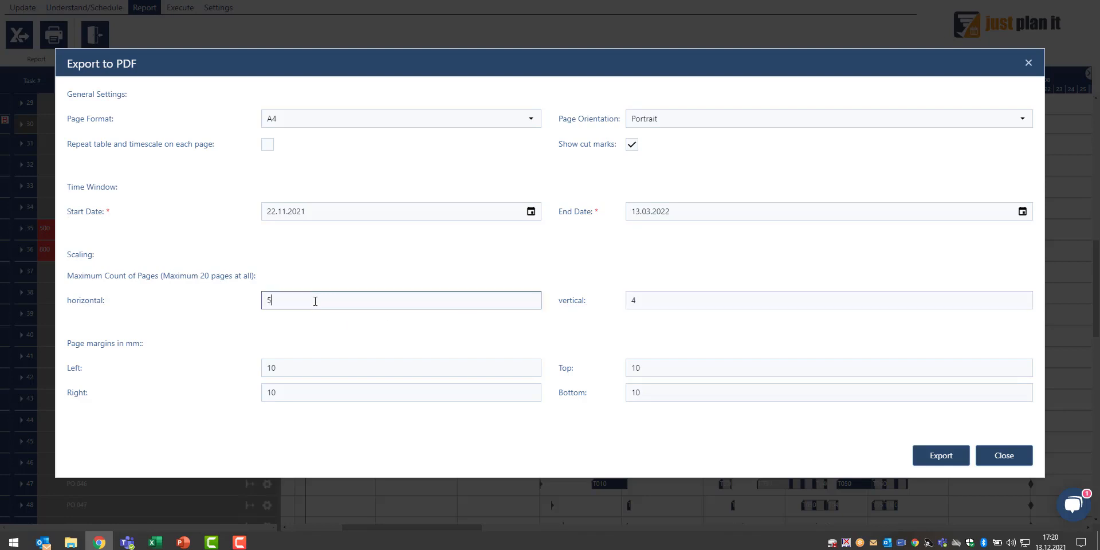
pyautogui.click(916, 456)
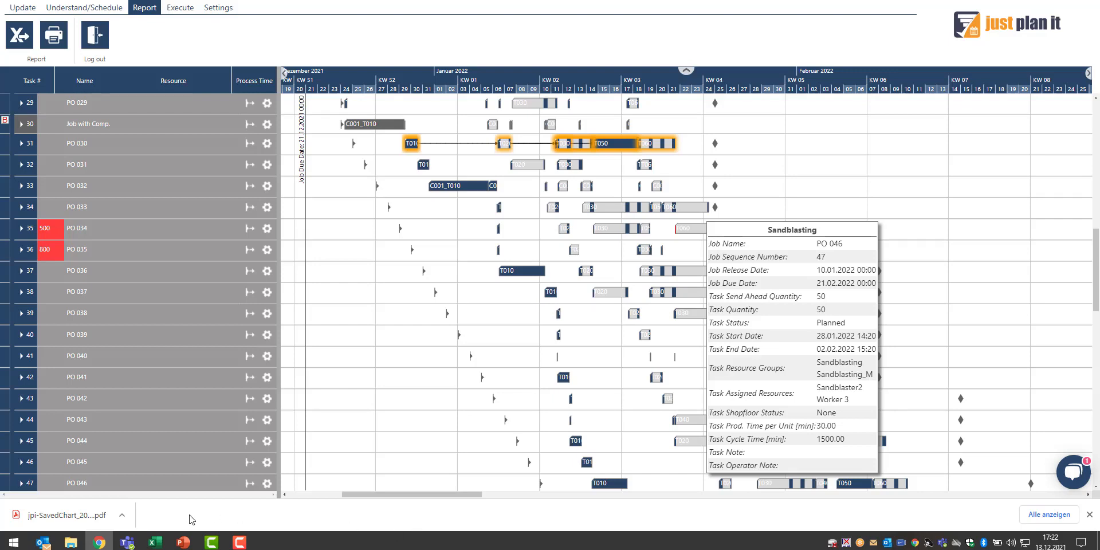
# Open the exported PDF and scroll through its twenty page thumbnails
pyautogui.click(63, 516)
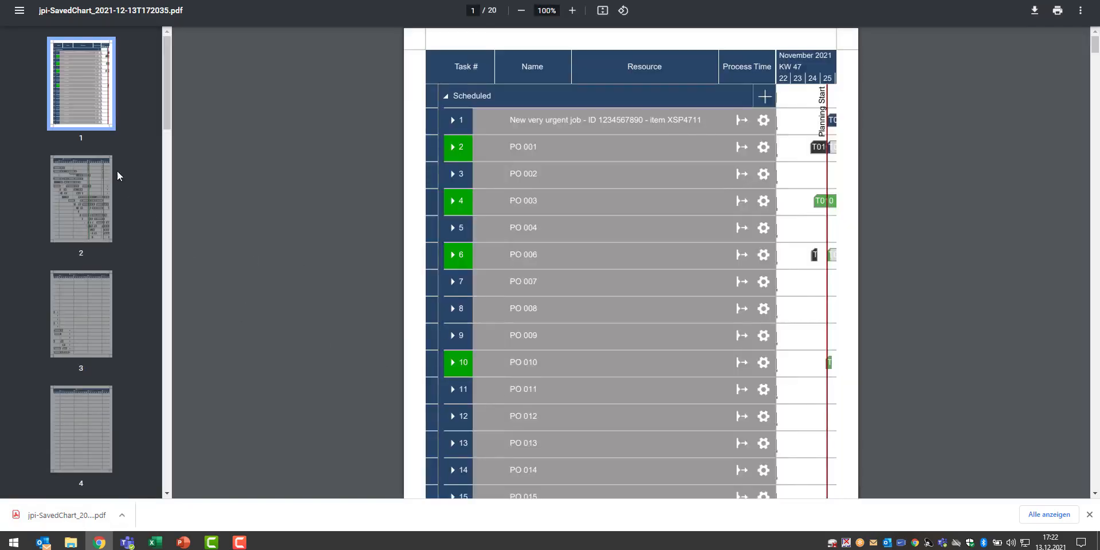
pyautogui.scroll(-4, 63, 275)
pyautogui.scroll(-20, 62, 280)
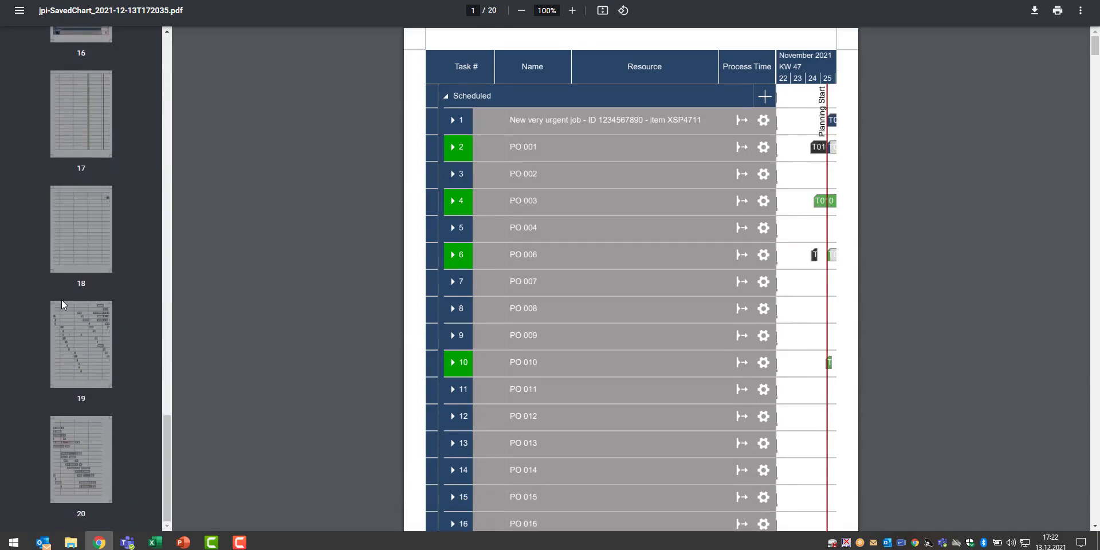
pyautogui.scroll(12, 61, 300)
pyautogui.scroll(18, 61, 301)
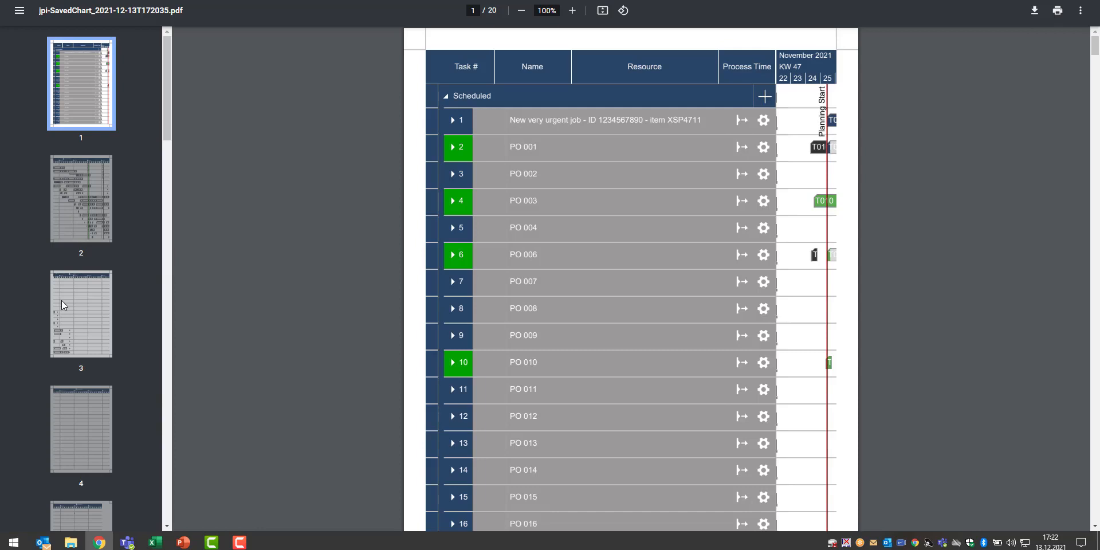
# Switch to the PowerPoint presentation and advance from the overview slide to the closing slide
pyautogui.moveTo(182, 547)
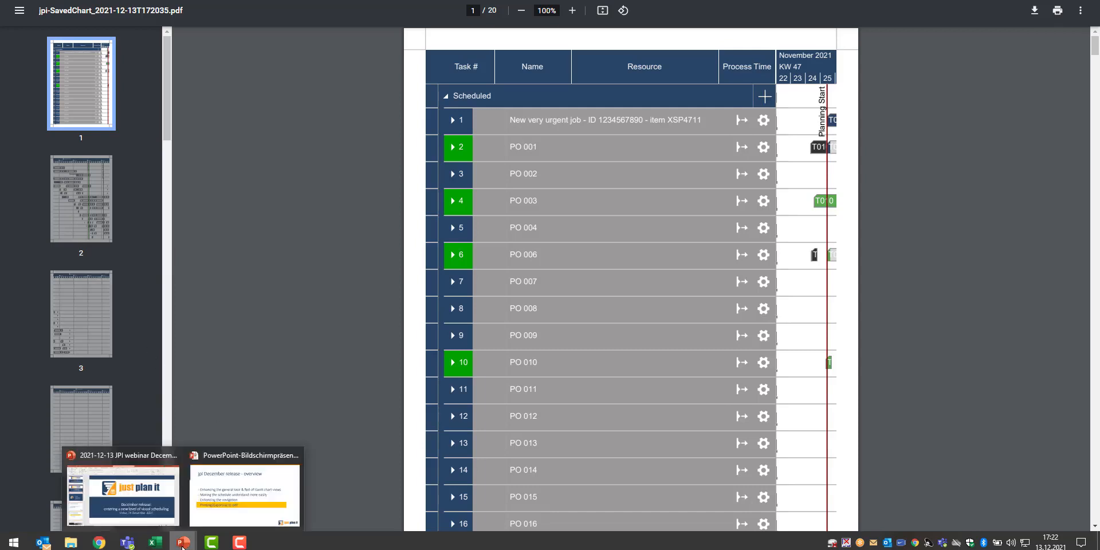
pyautogui.click(227, 507)
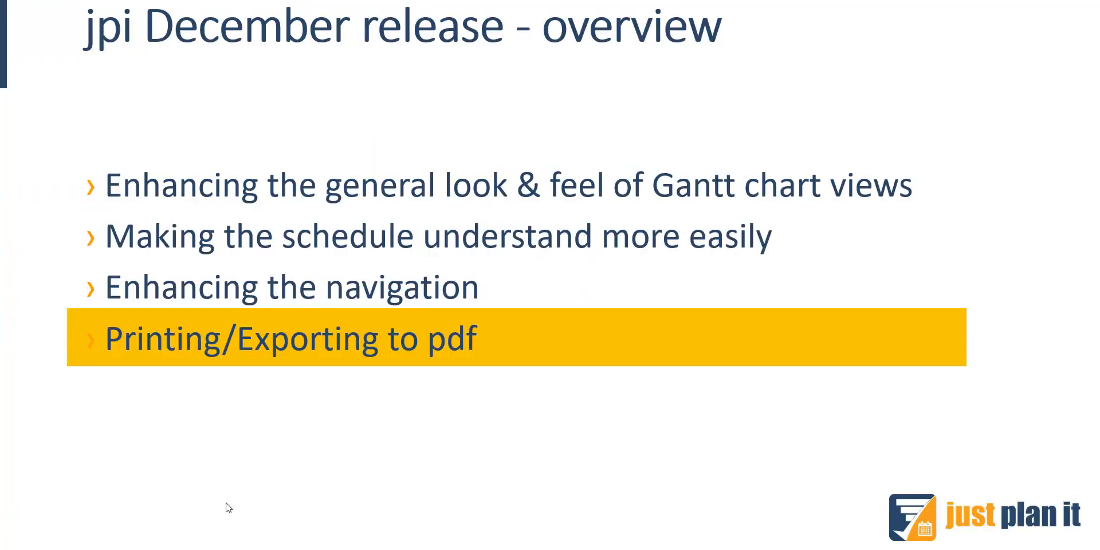
pyautogui.click(228, 507)
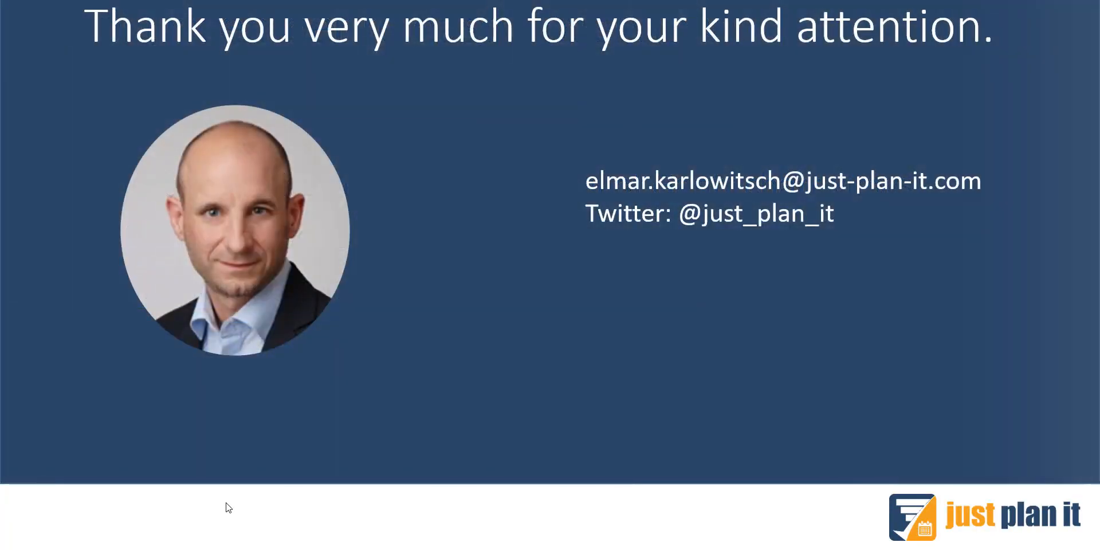